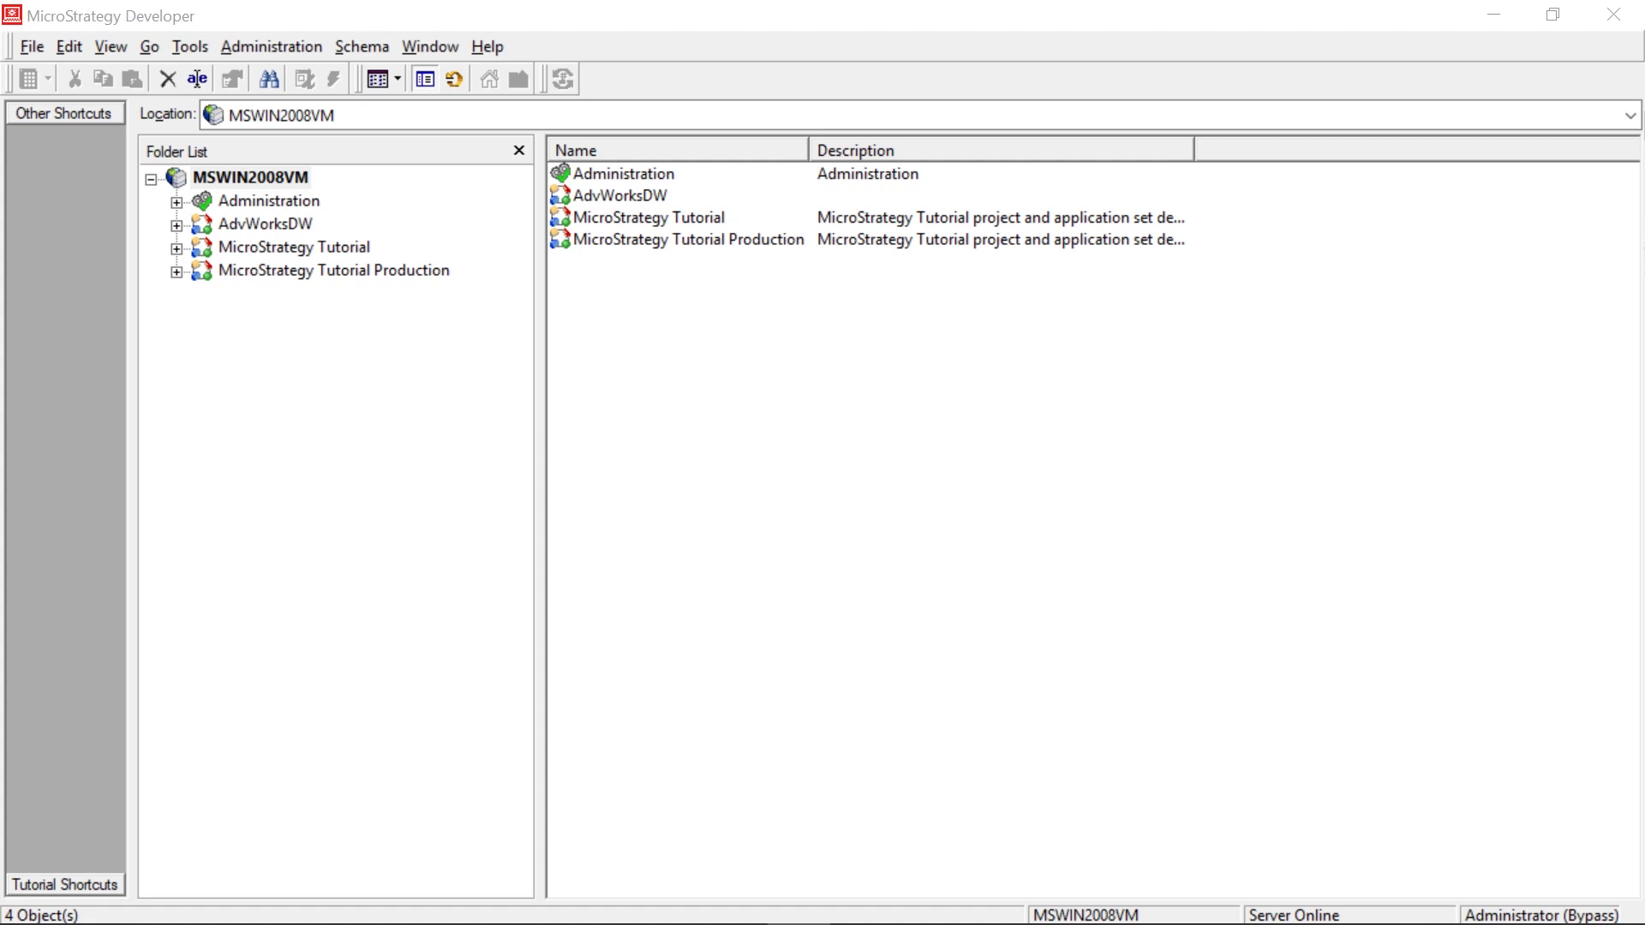
# - Browse MicroStrategy Tutorial's folder tree to My Reports › 29 - Obj Mgr, which shows Sales by Day
pyautogui.click(254, 247)
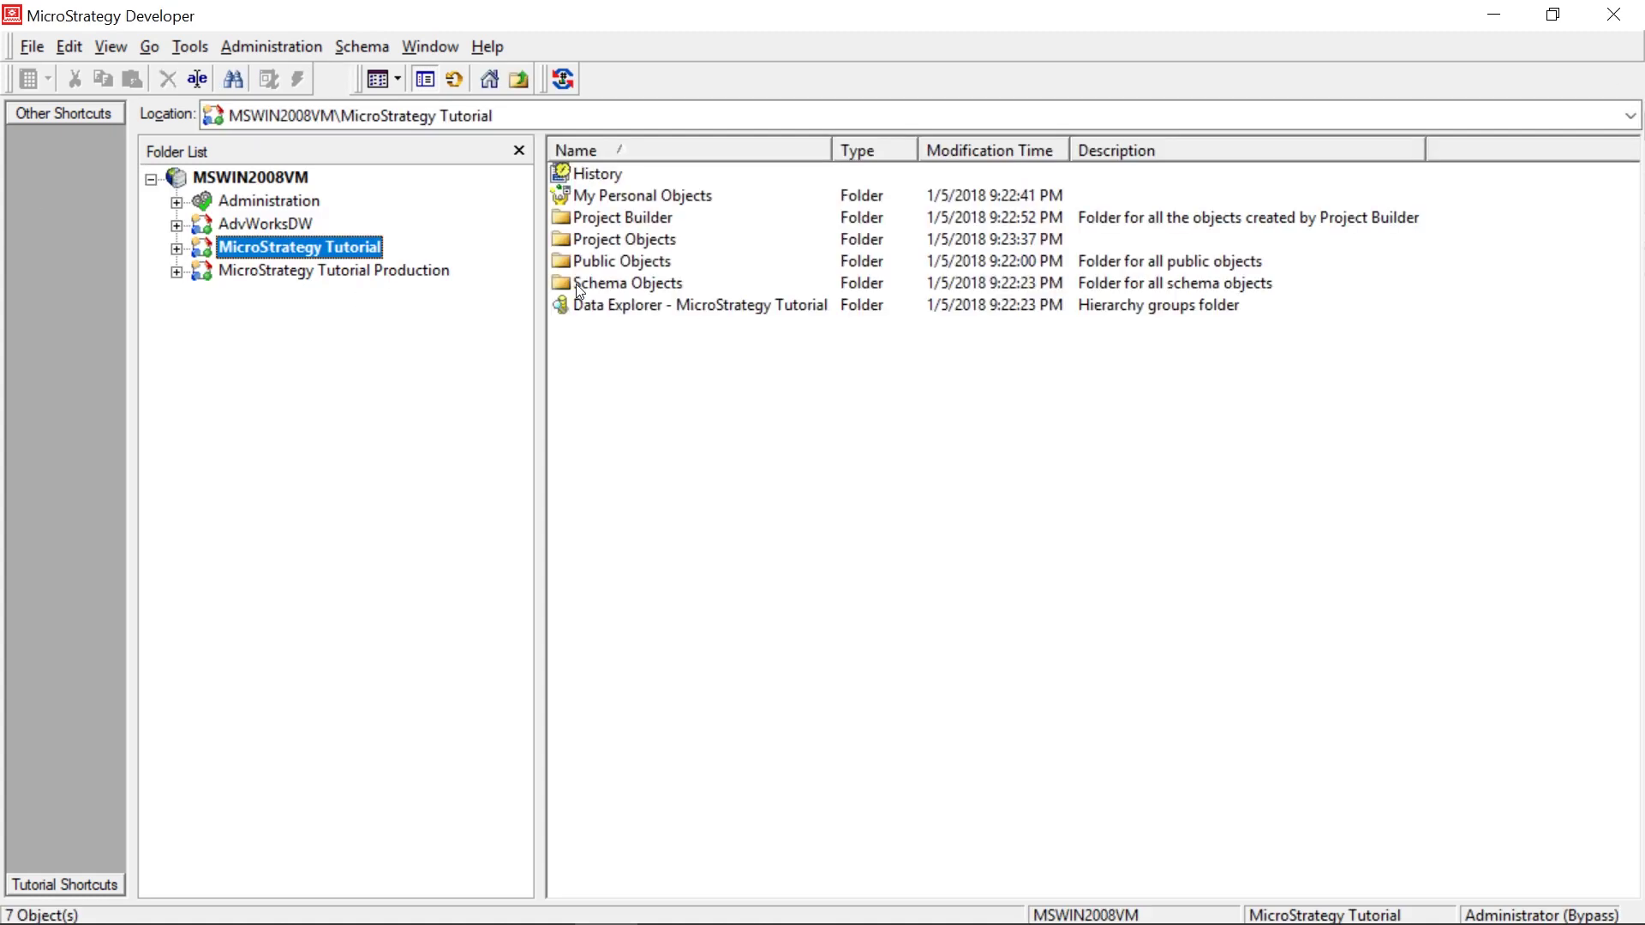
pyautogui.click(351, 270)
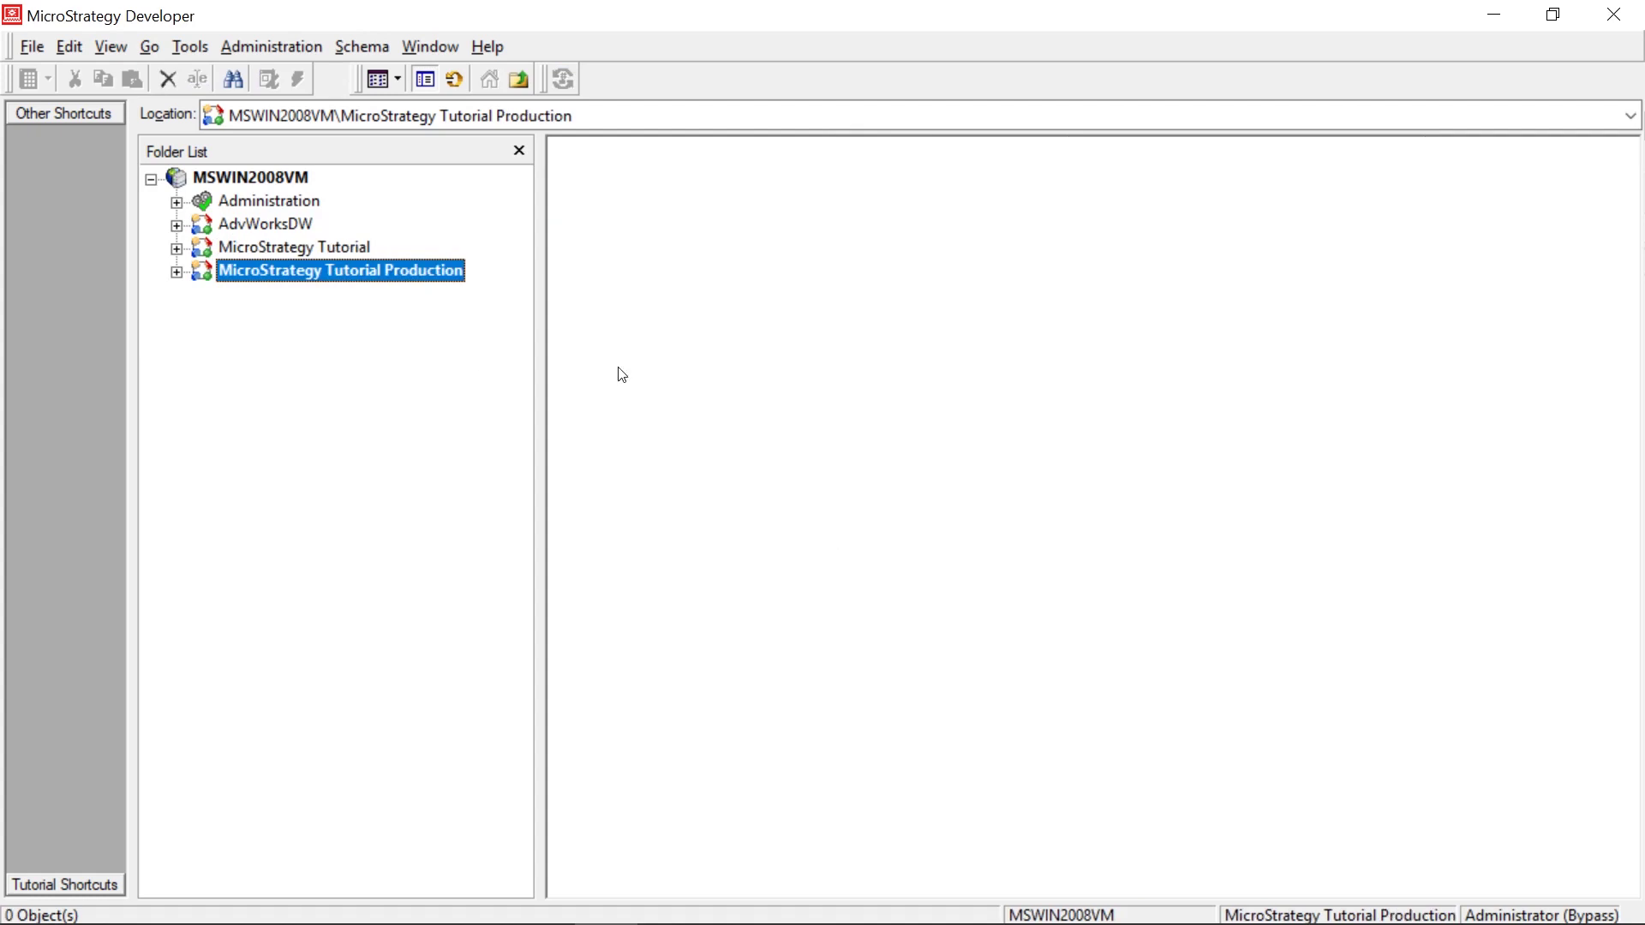
pyautogui.click(352, 249)
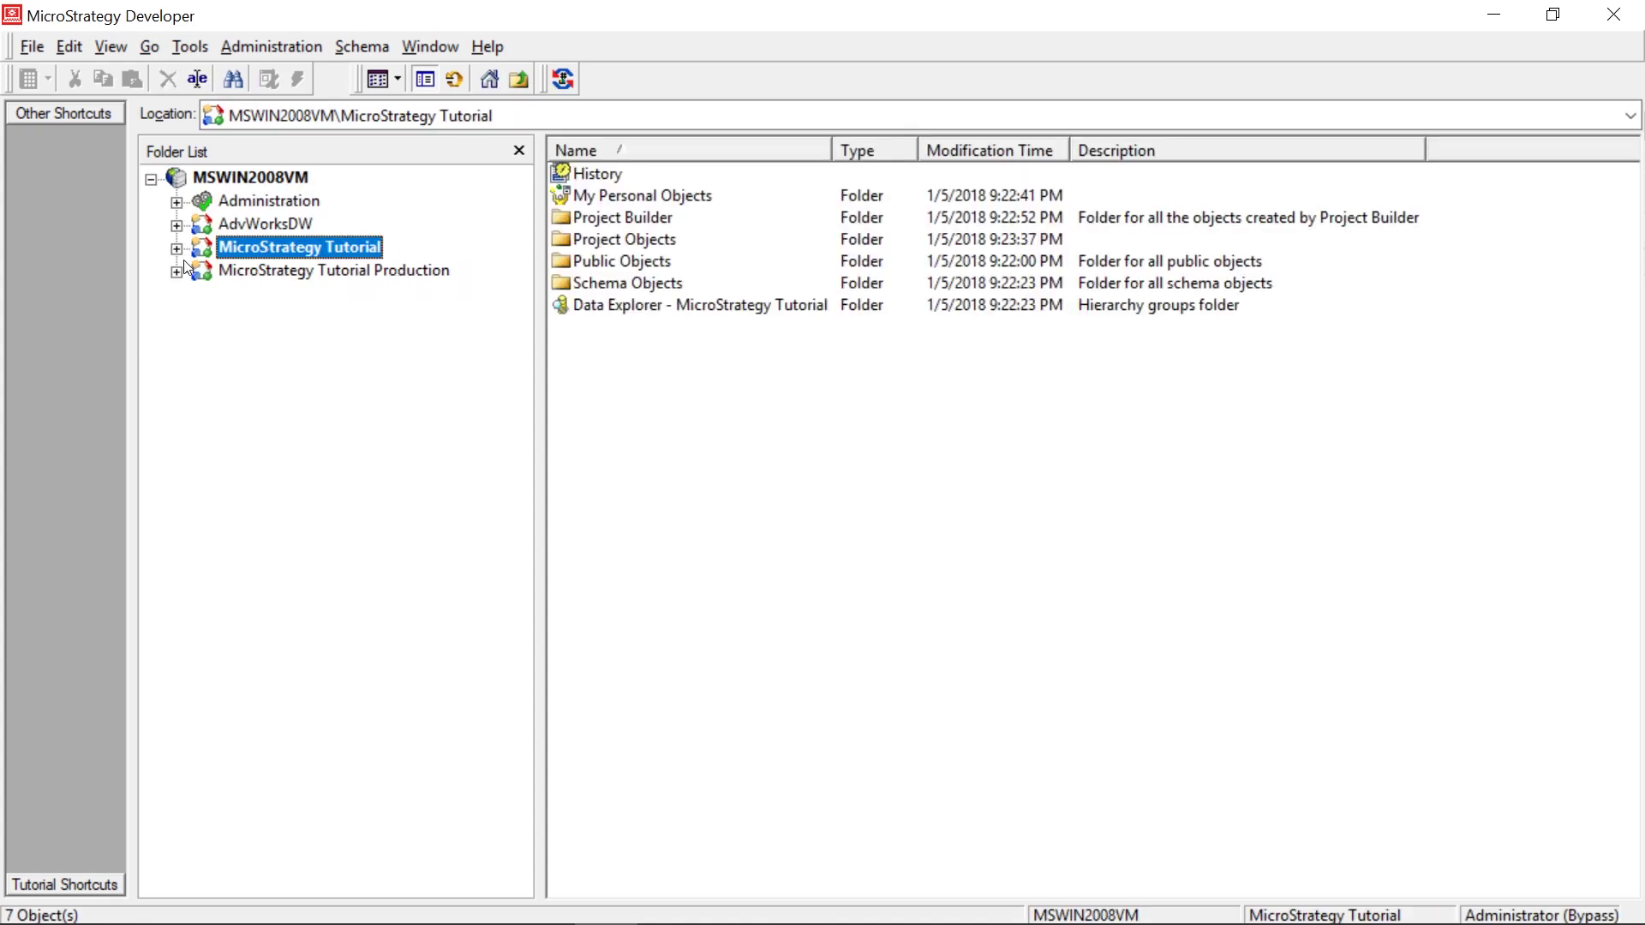
pyautogui.click(177, 250)
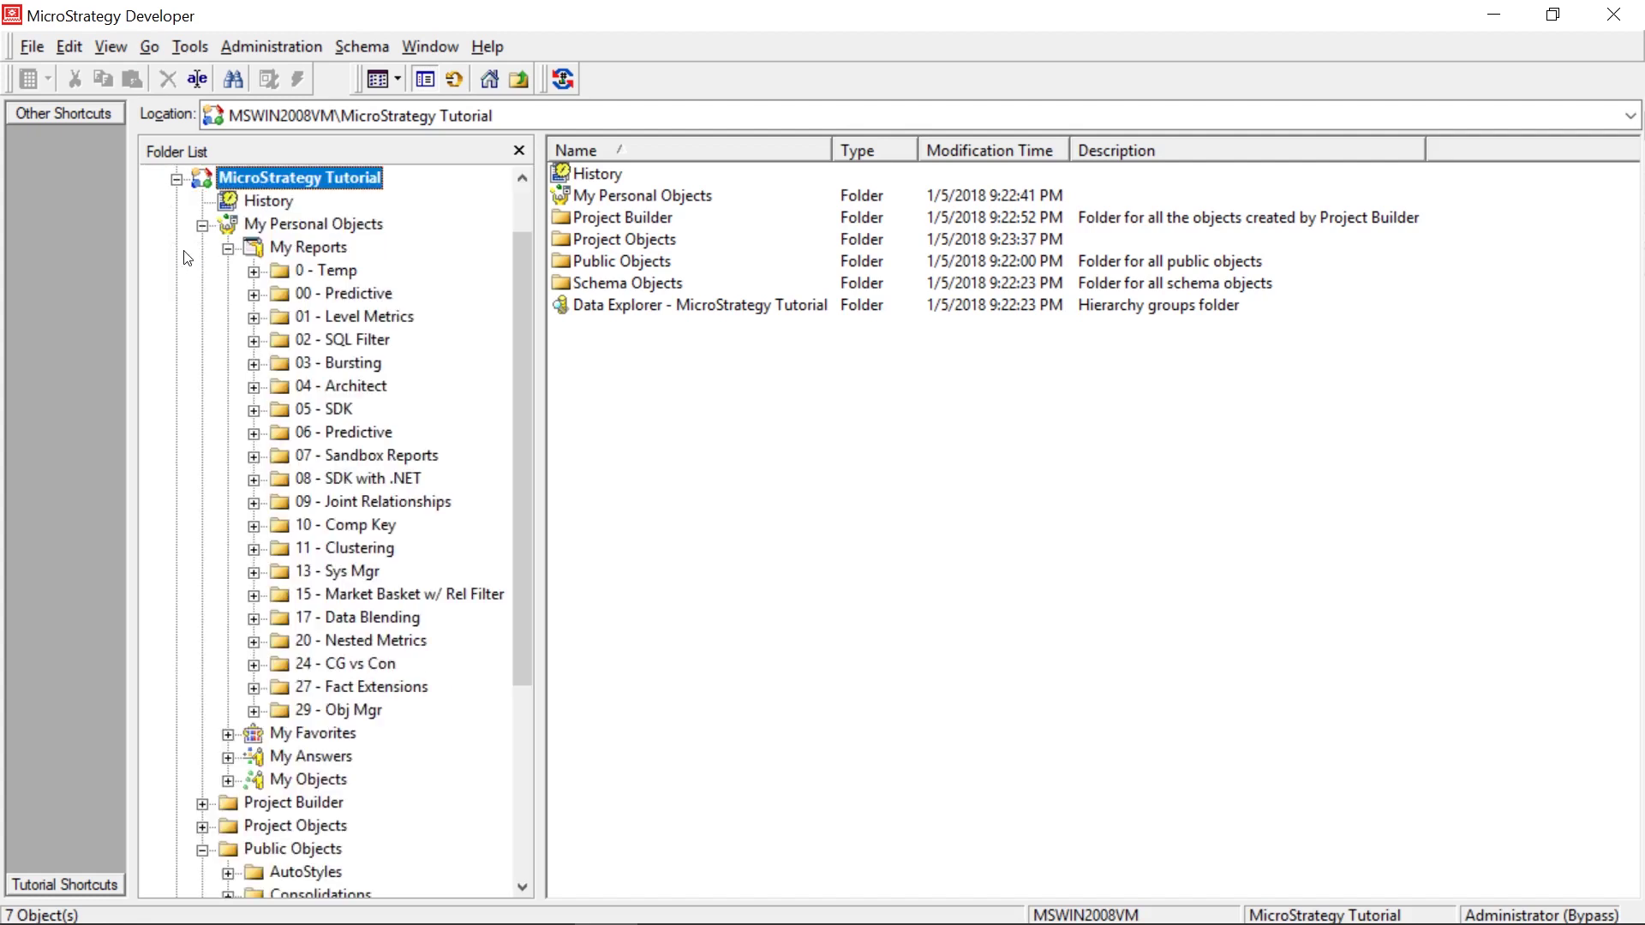
pyautogui.click(371, 706)
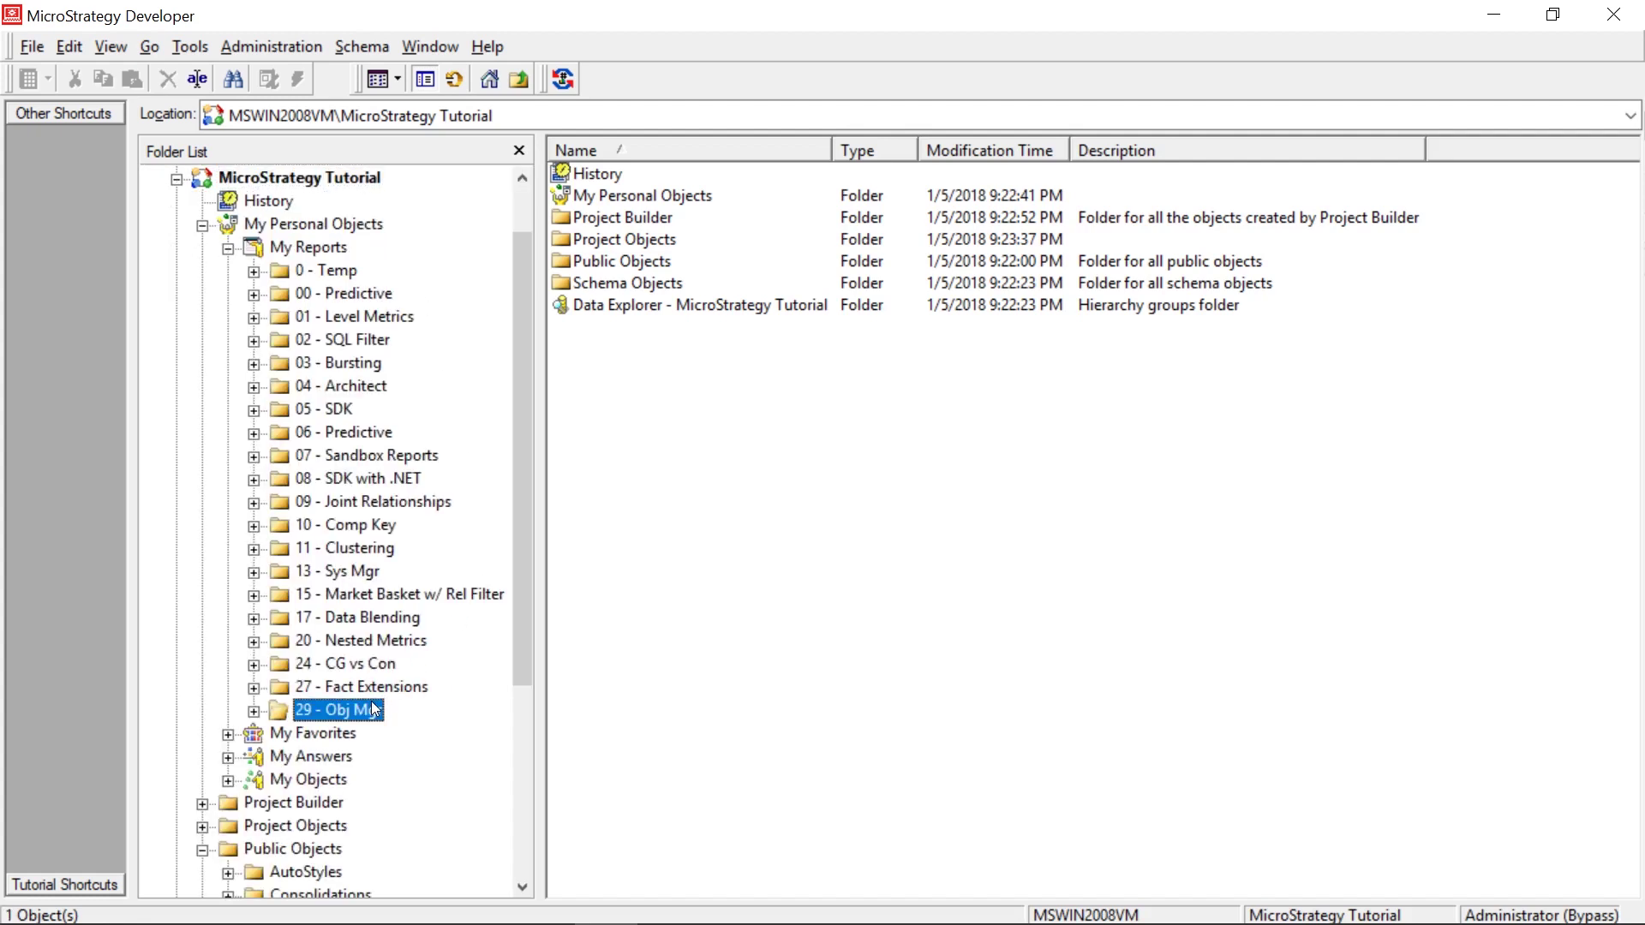
pyautogui.click(603, 174)
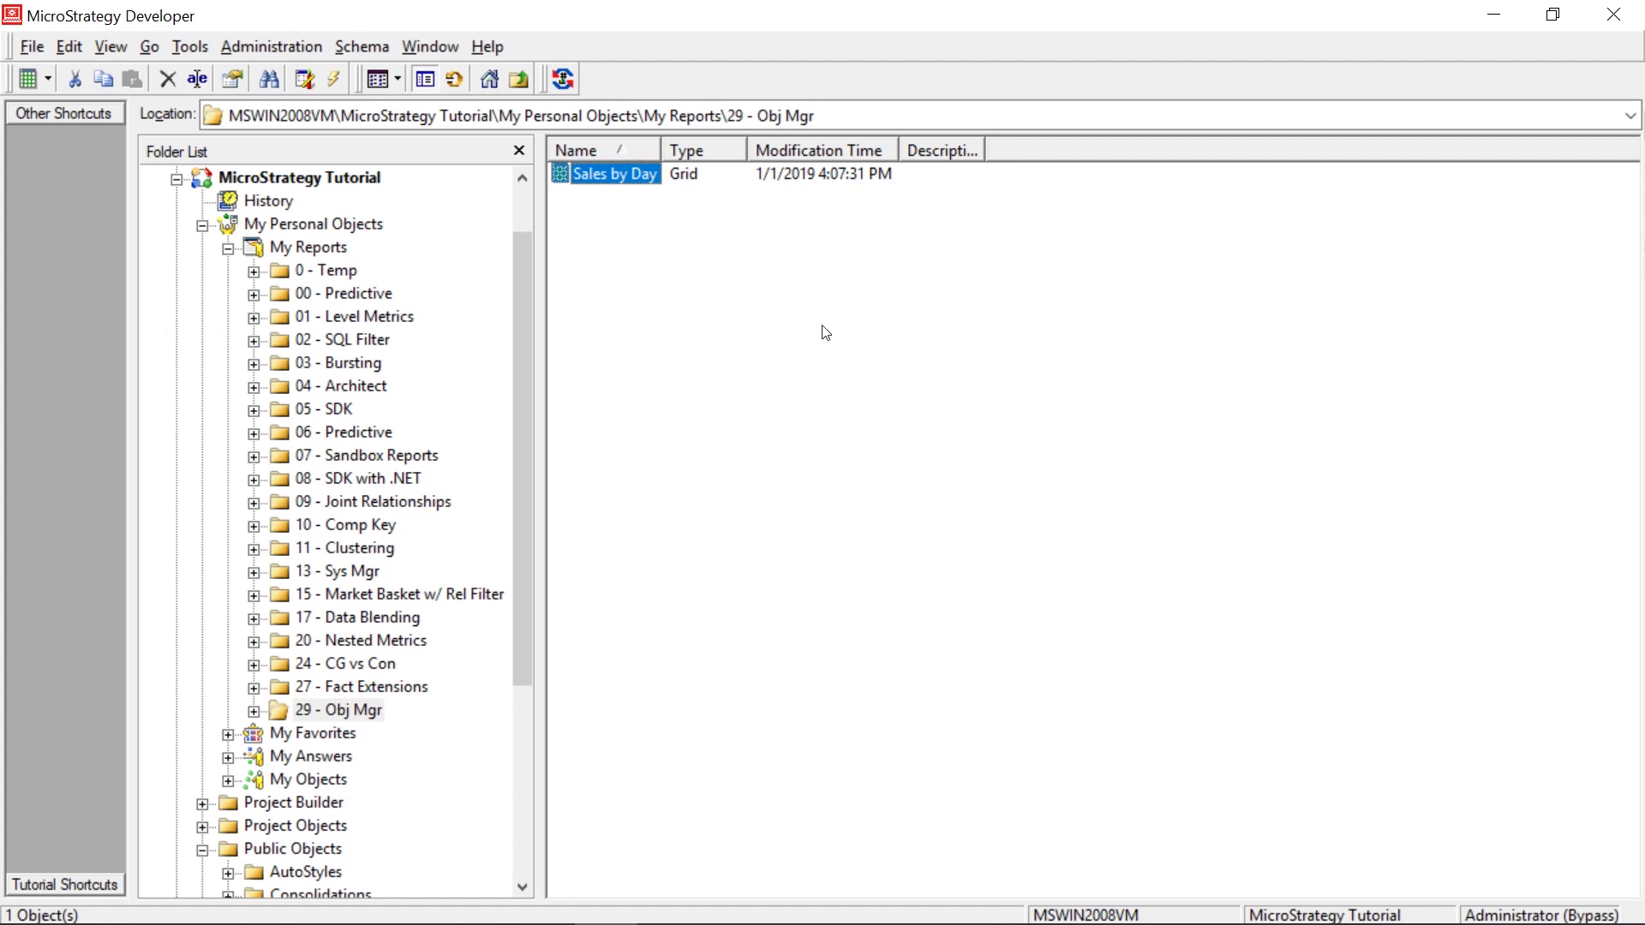
pyautogui.click(714, 274)
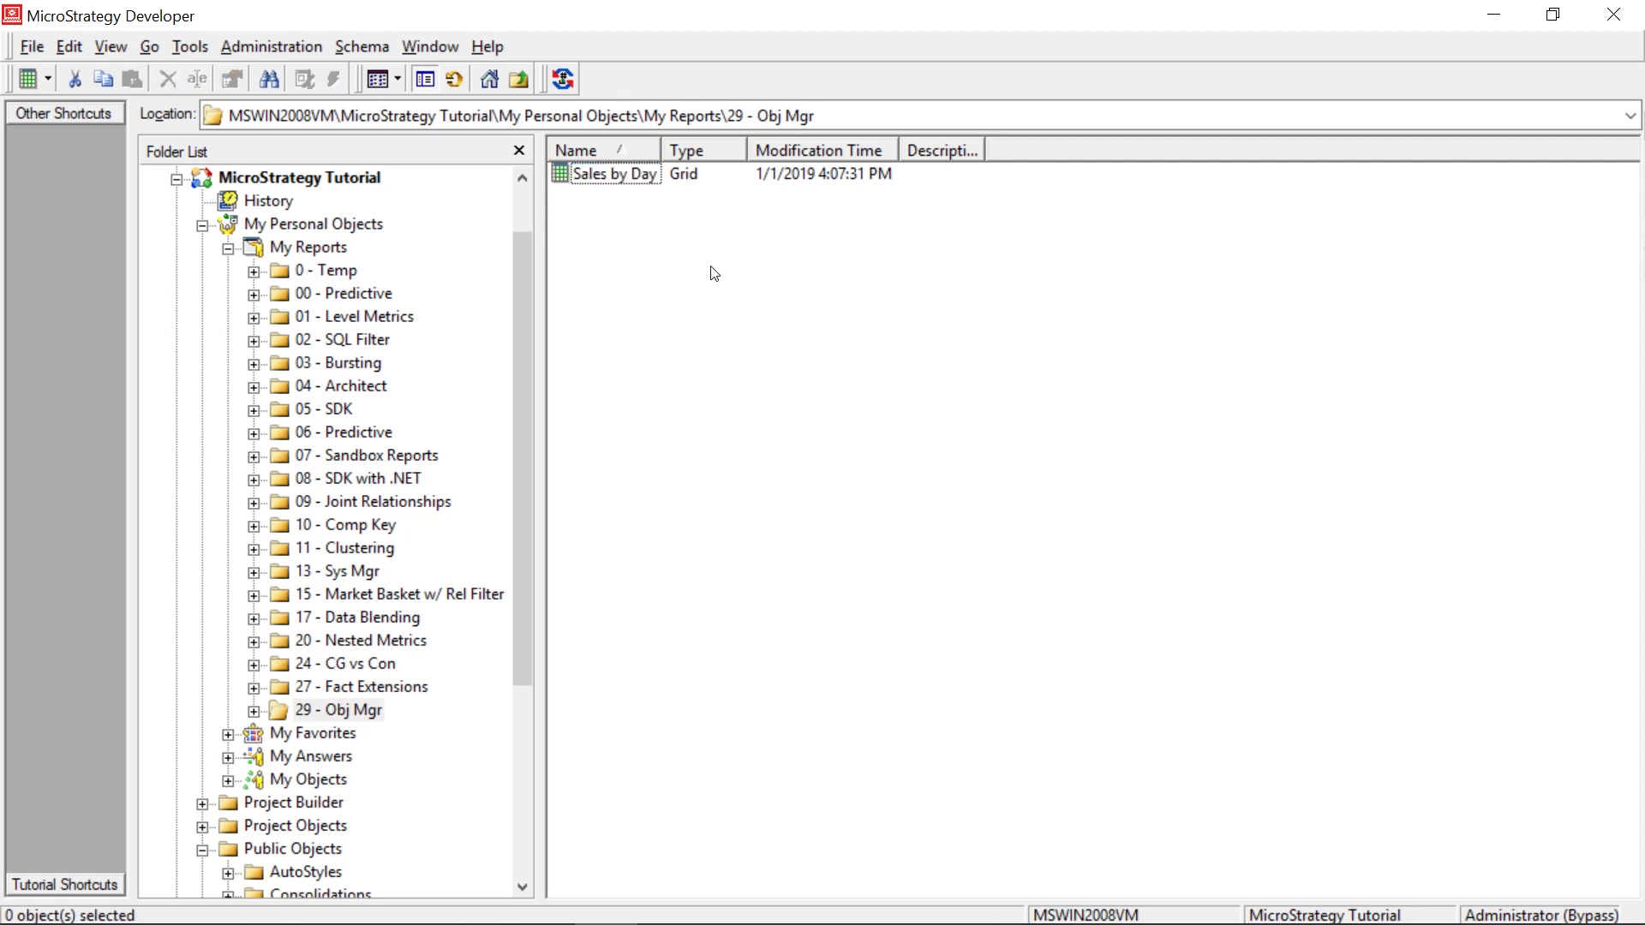
pyautogui.moveTo(528, 265); pyautogui.dragTo(628, 506)
# - Create a new folder named Migrations in the 29 - Obj Mgr folder
pyautogui.rightClick(688, 215)
pyautogui.moveTo(780, 377)
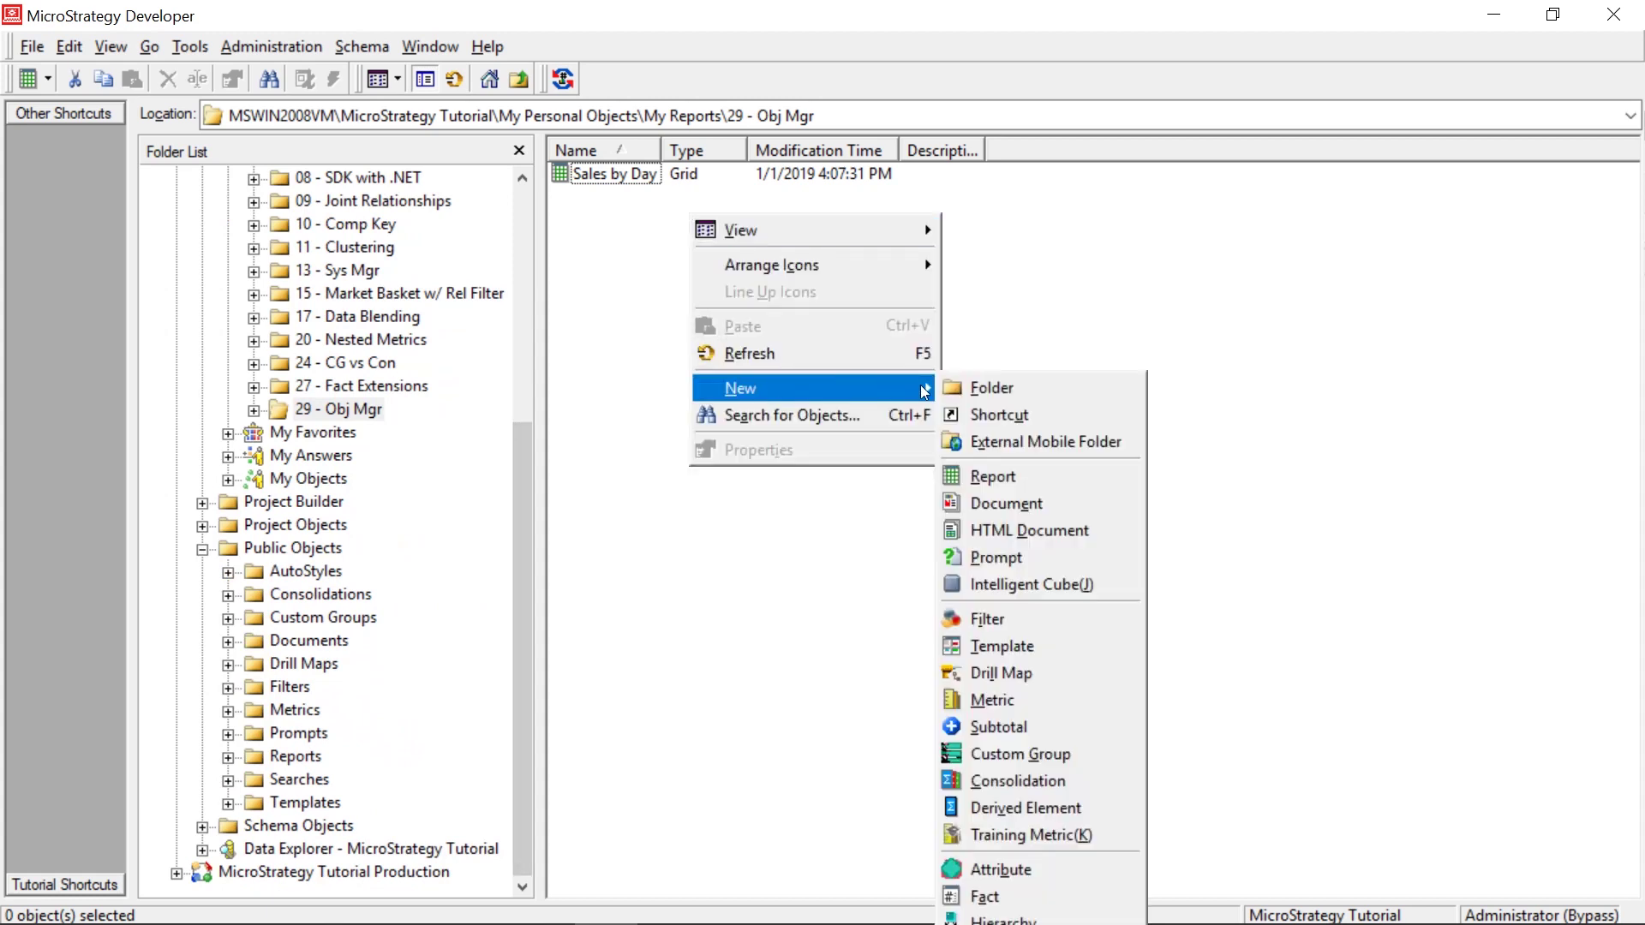
pyautogui.click(972, 385)
pyautogui.press('Return')
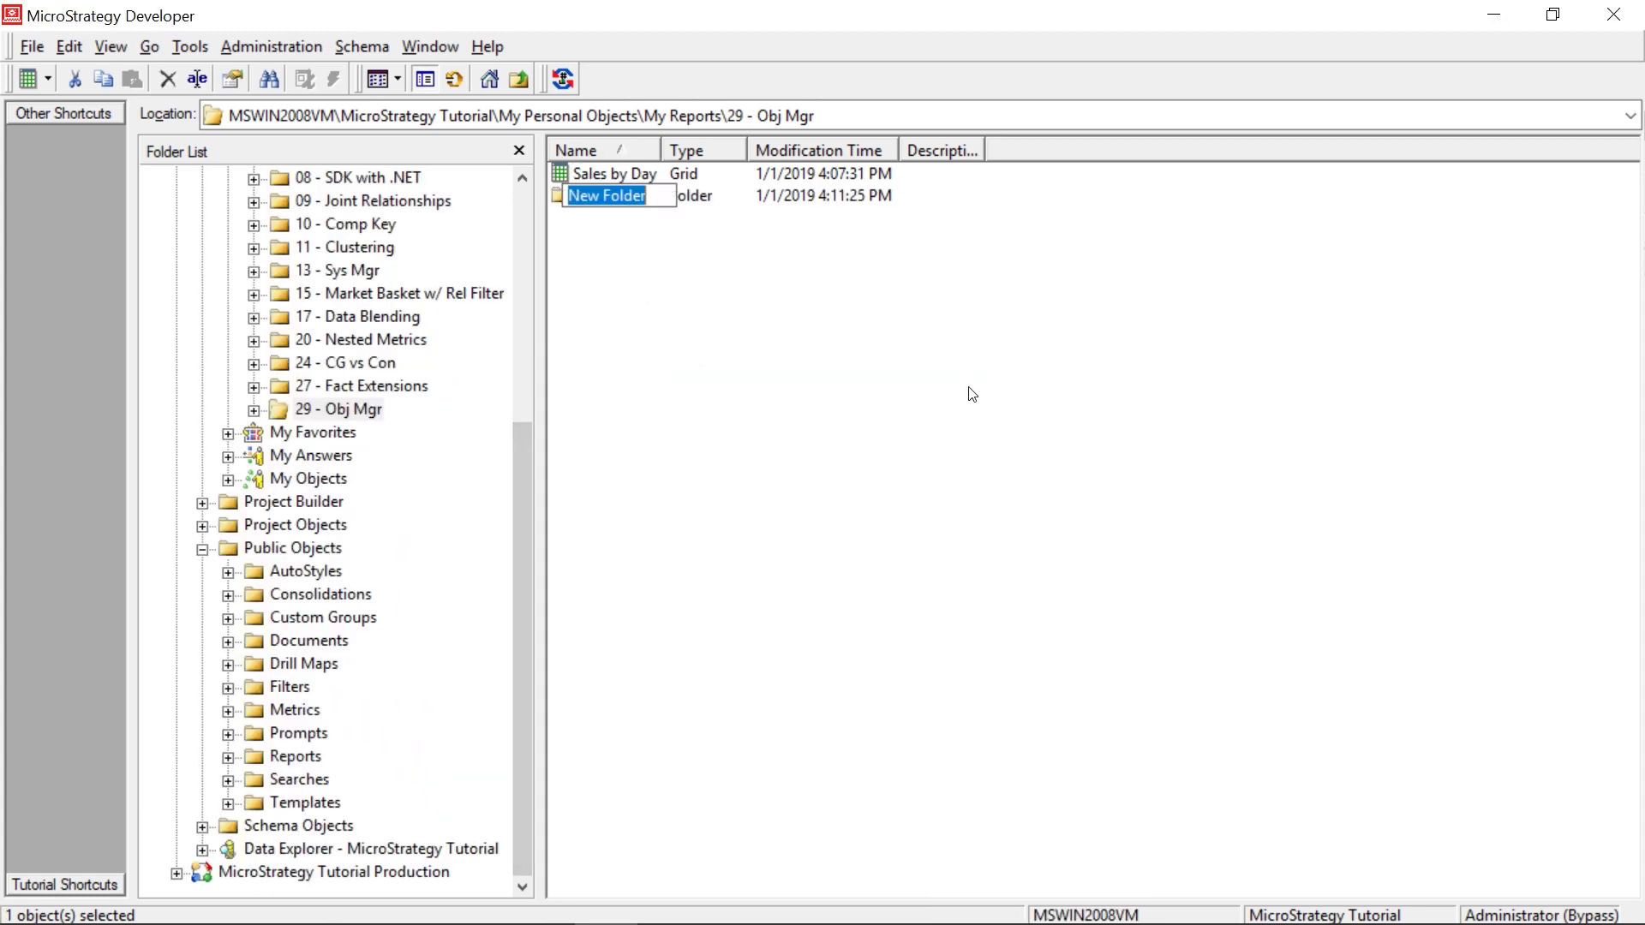
pyautogui.write('Migrations')
pyautogui.press('Return')
# - Inside Migrations, create a dated subfolder named 01-01-2018, then return to 29 - Obj Mgr
pyautogui.doubleClick(600, 197)
pyautogui.rightClick(653, 230)
pyautogui.moveTo(719, 404)
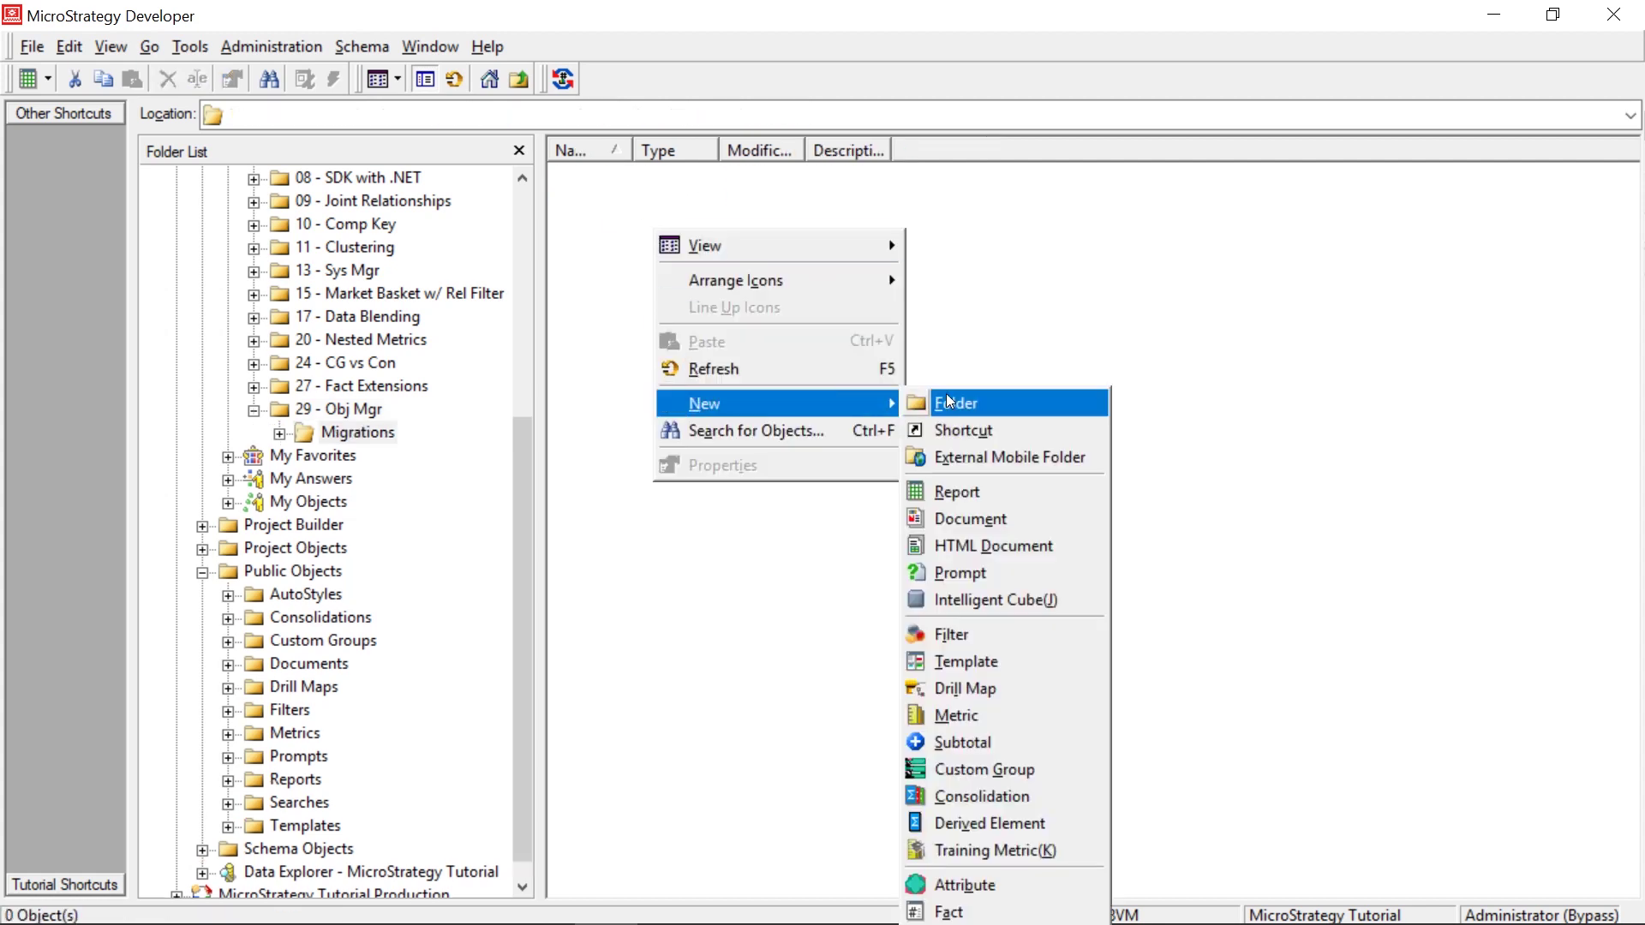
pyautogui.click(946, 396)
pyautogui.press('Return')
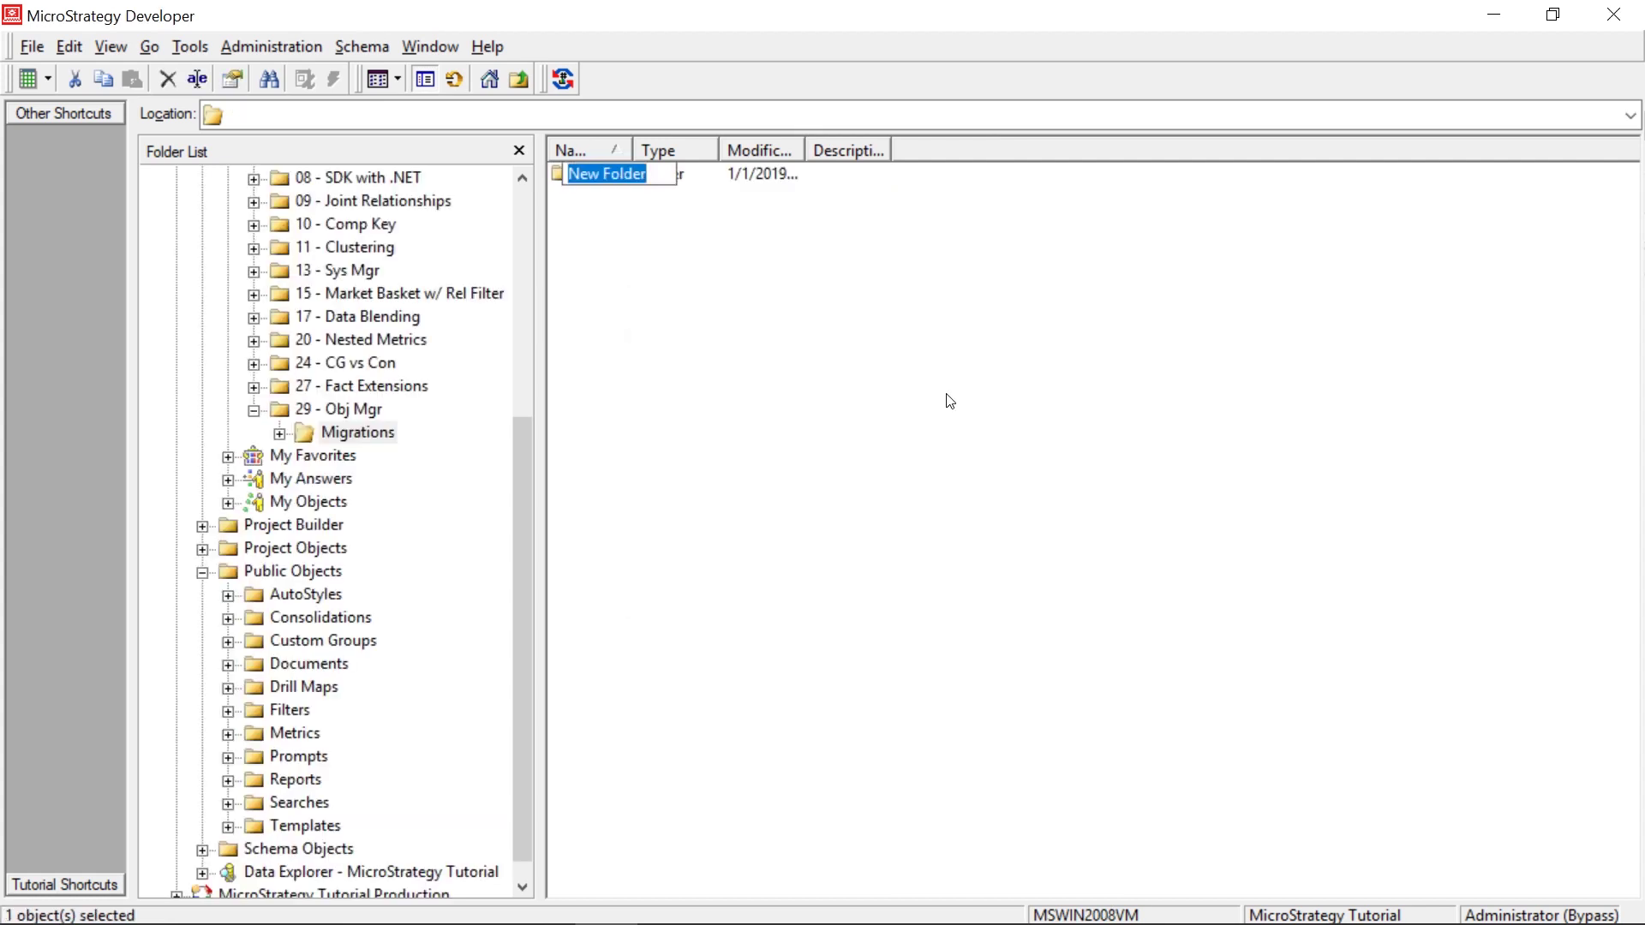
pyautogui.write('012')
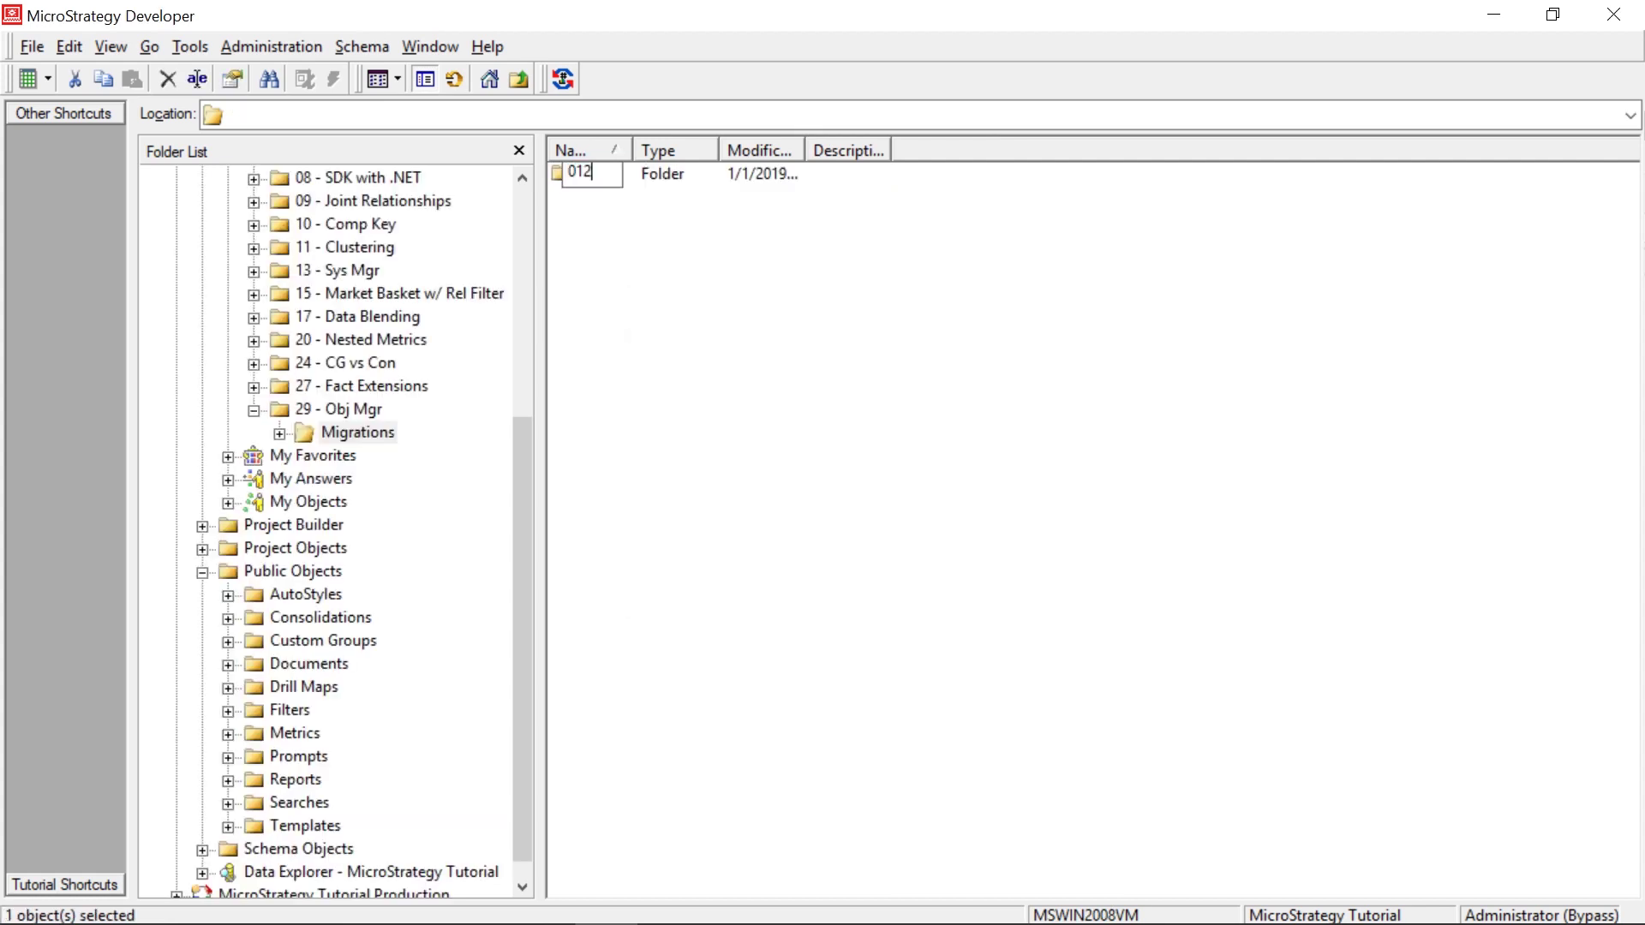
pyautogui.write('01-')
pyautogui.write('2019')
pyautogui.press('Return')
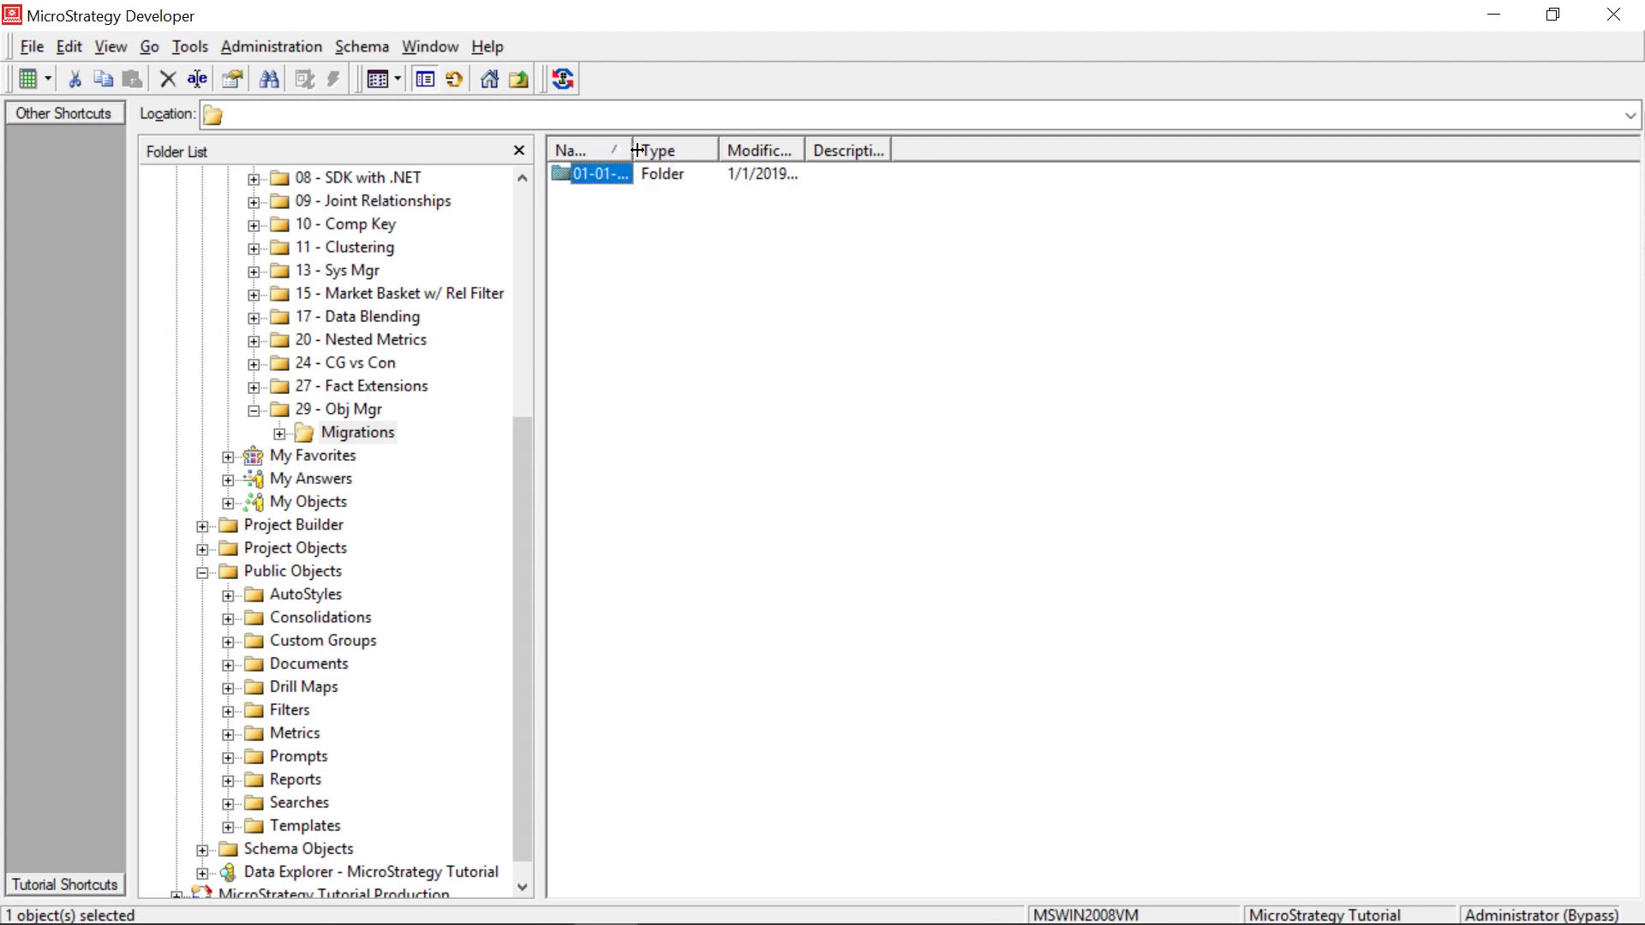
pyautogui.moveTo(632, 150); pyautogui.dragTo(669, 150)
pyautogui.click(526, 79)
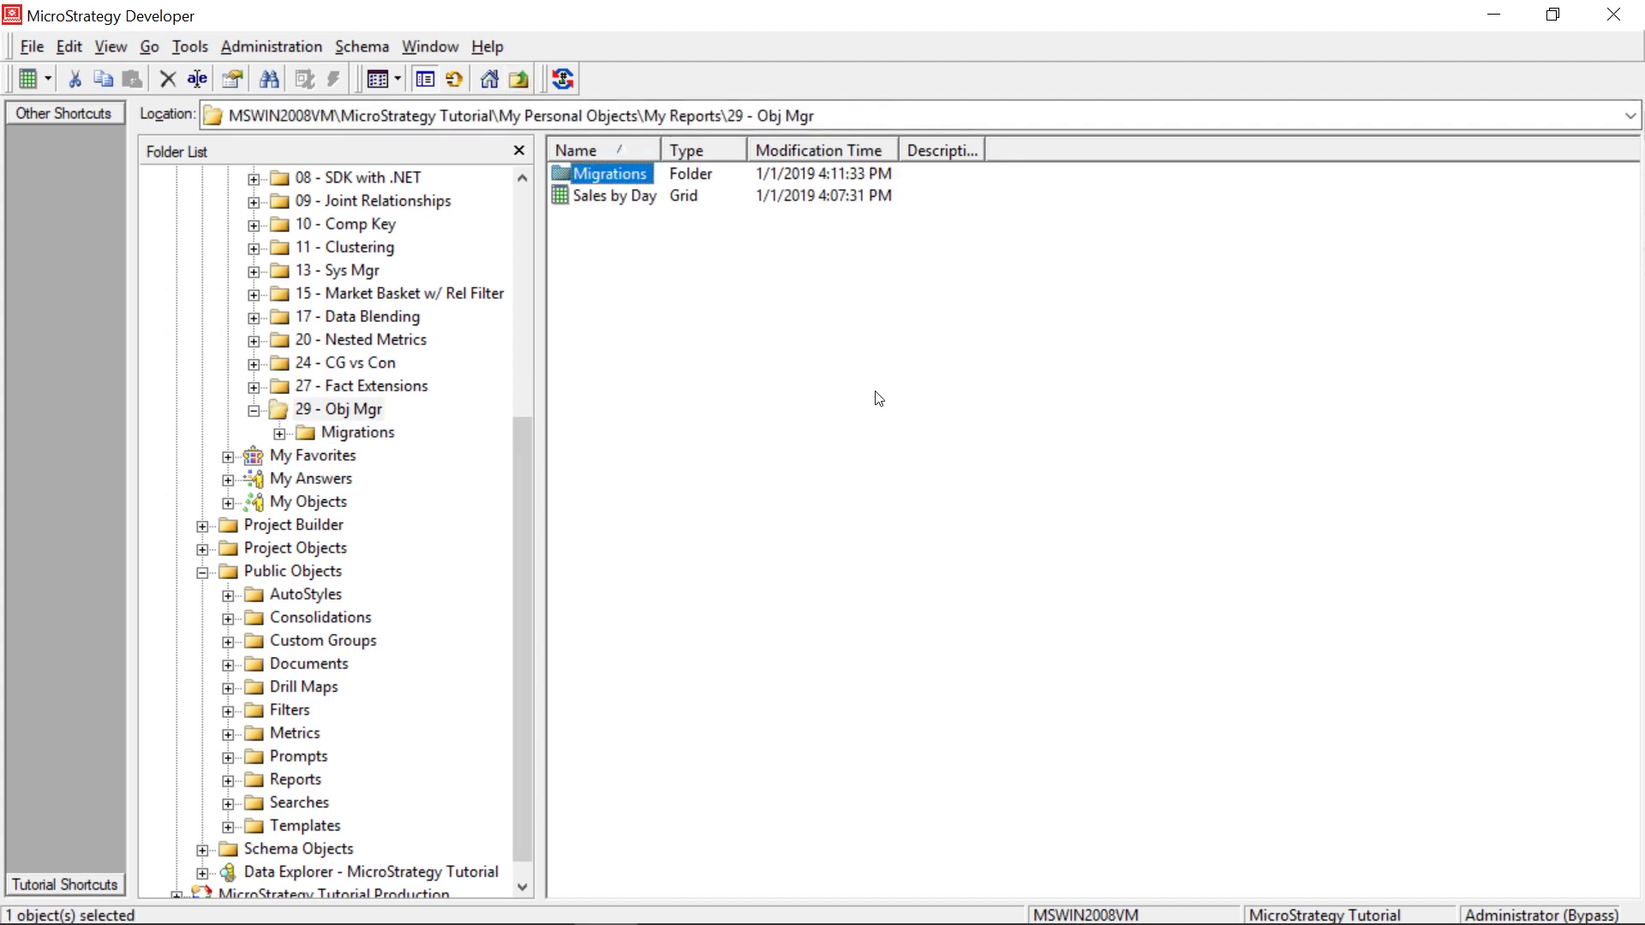
# - Create a shortcut to Sales by Day in the Migrations › 01-01-2018 folder
pyautogui.rightClick(615, 199)
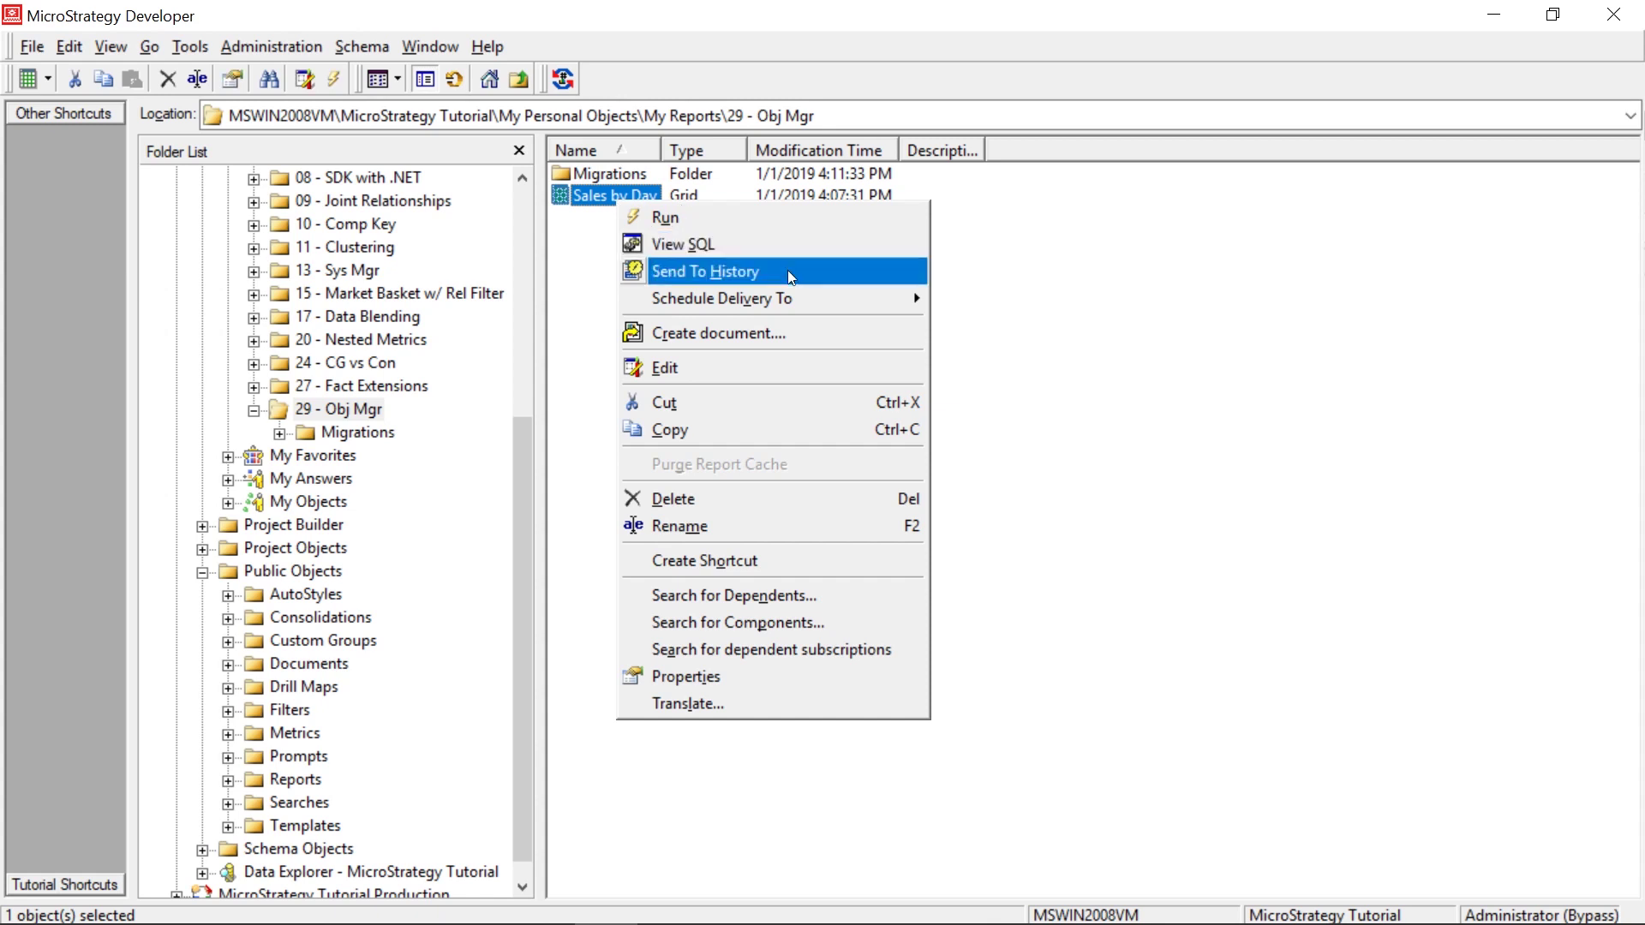
pyautogui.click(786, 526)
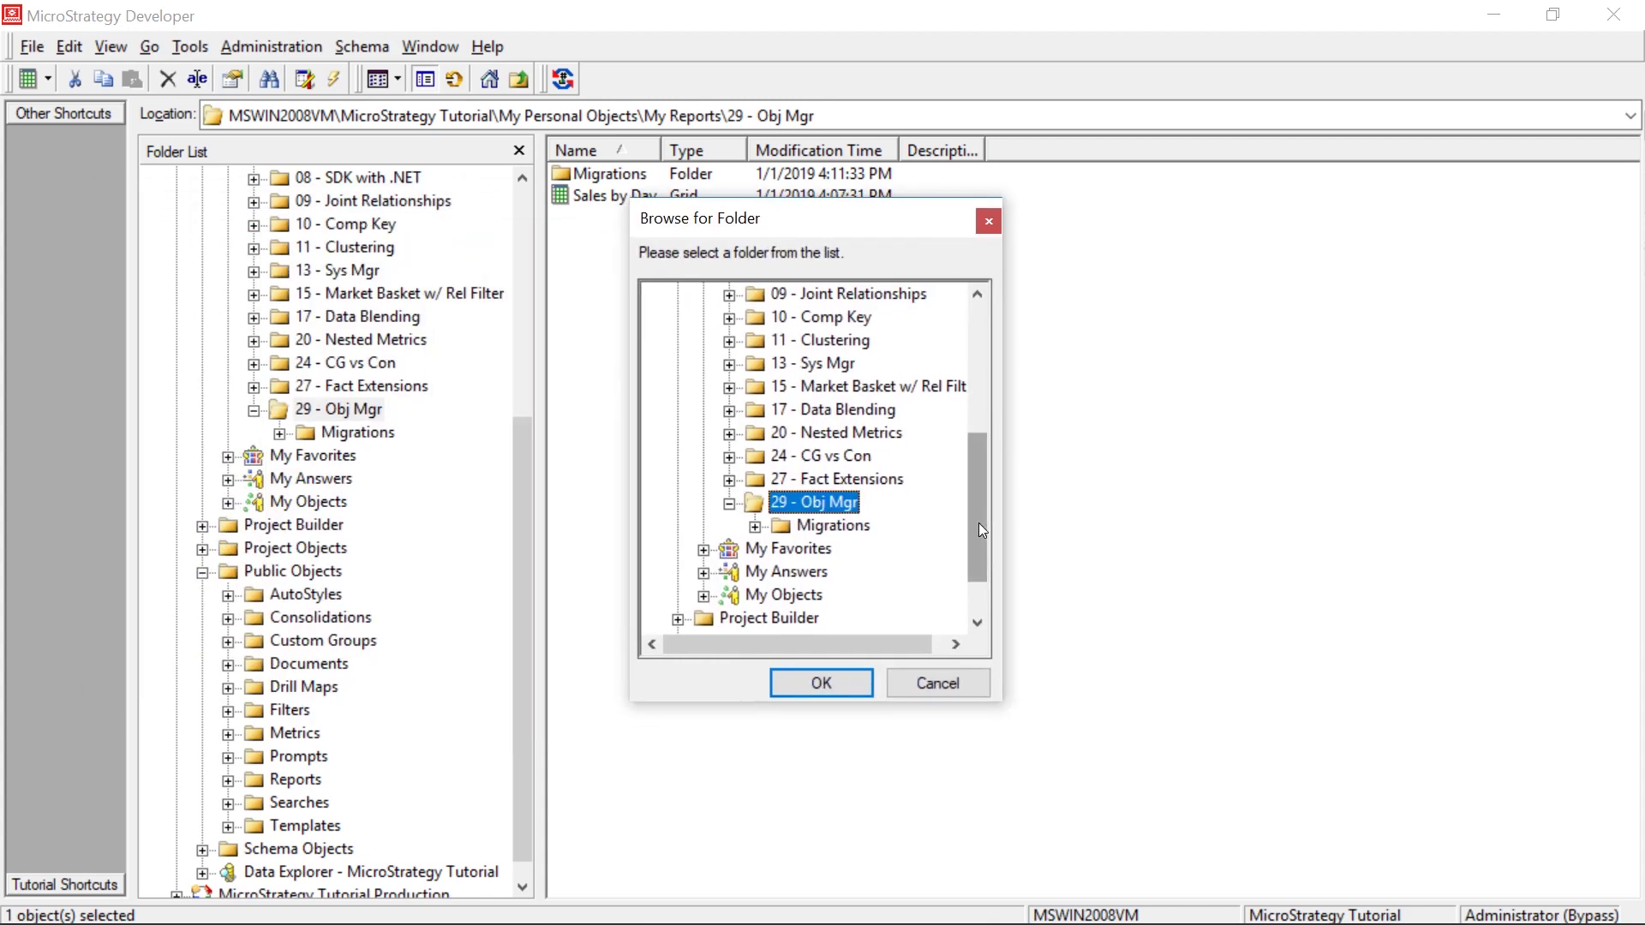
pyautogui.click(828, 523)
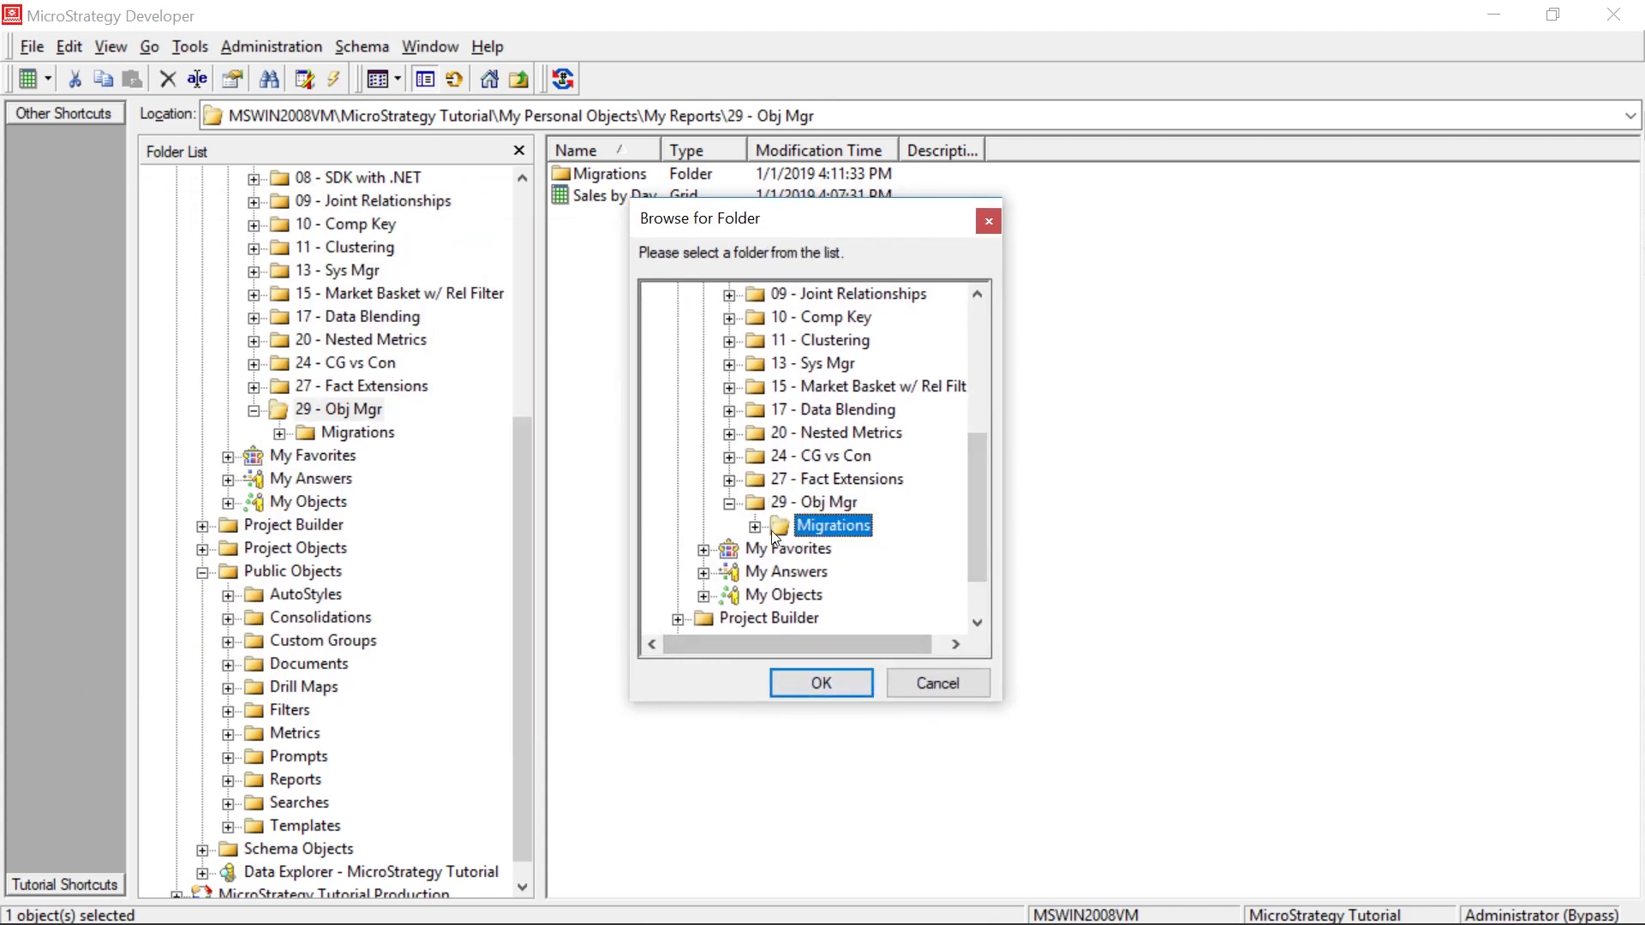
pyautogui.click(835, 650)
pyautogui.click(820, 683)
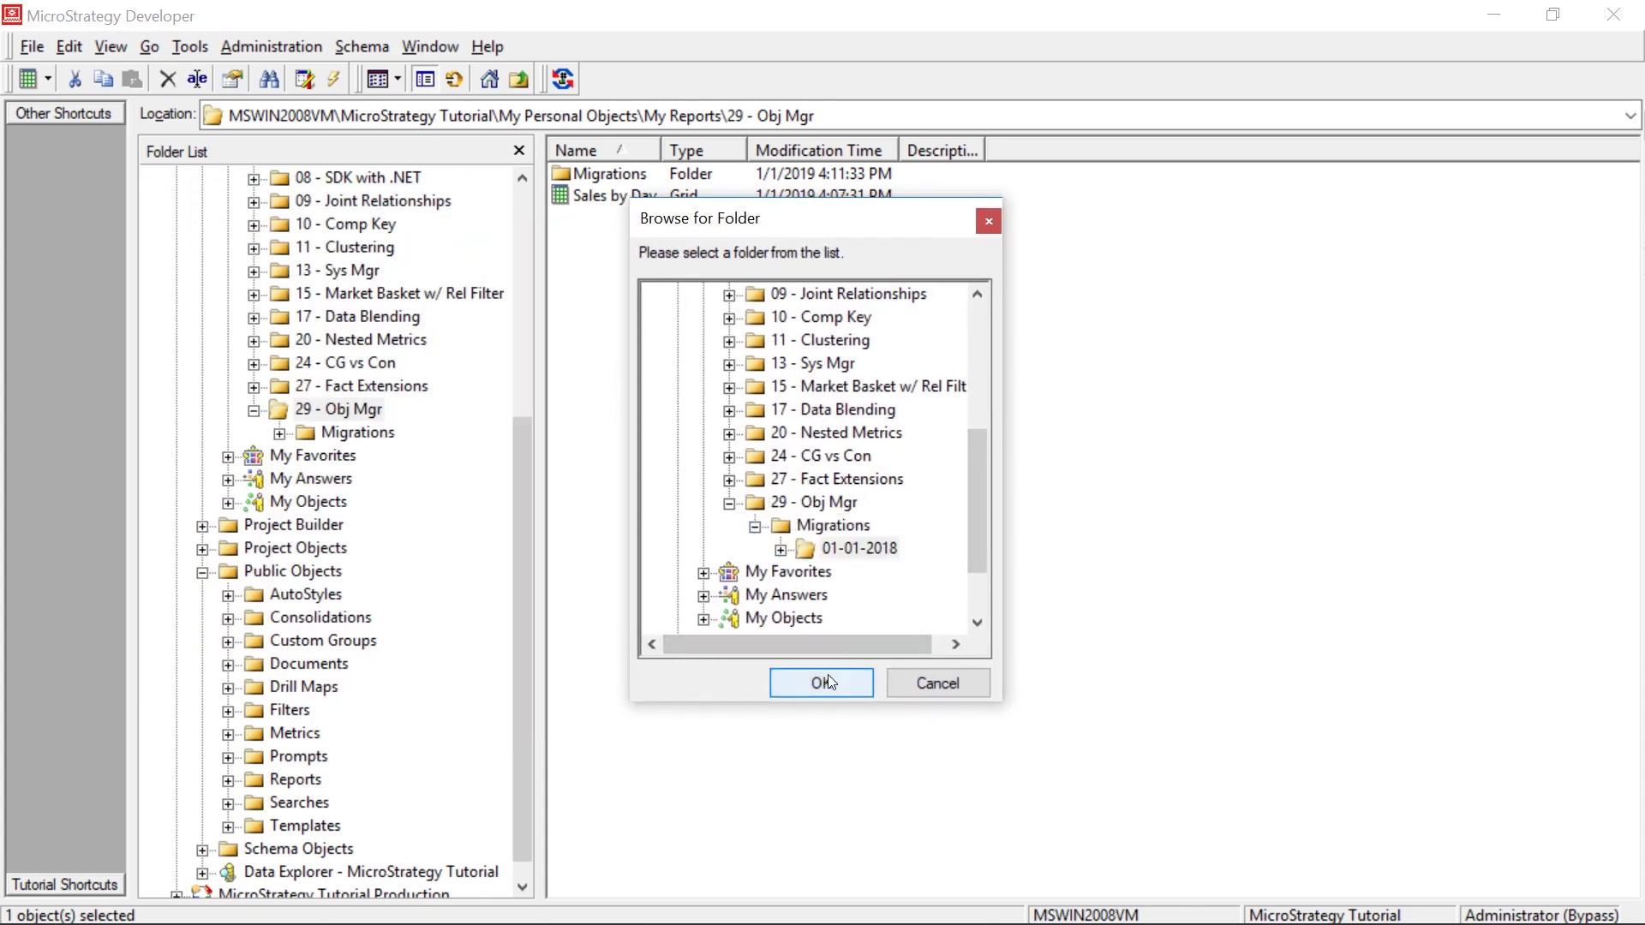
# - Check the new shortcut inside Migrations › 01-01-2018, then go back to 29 - Obj Mgr
pyautogui.doubleClick(619, 174)
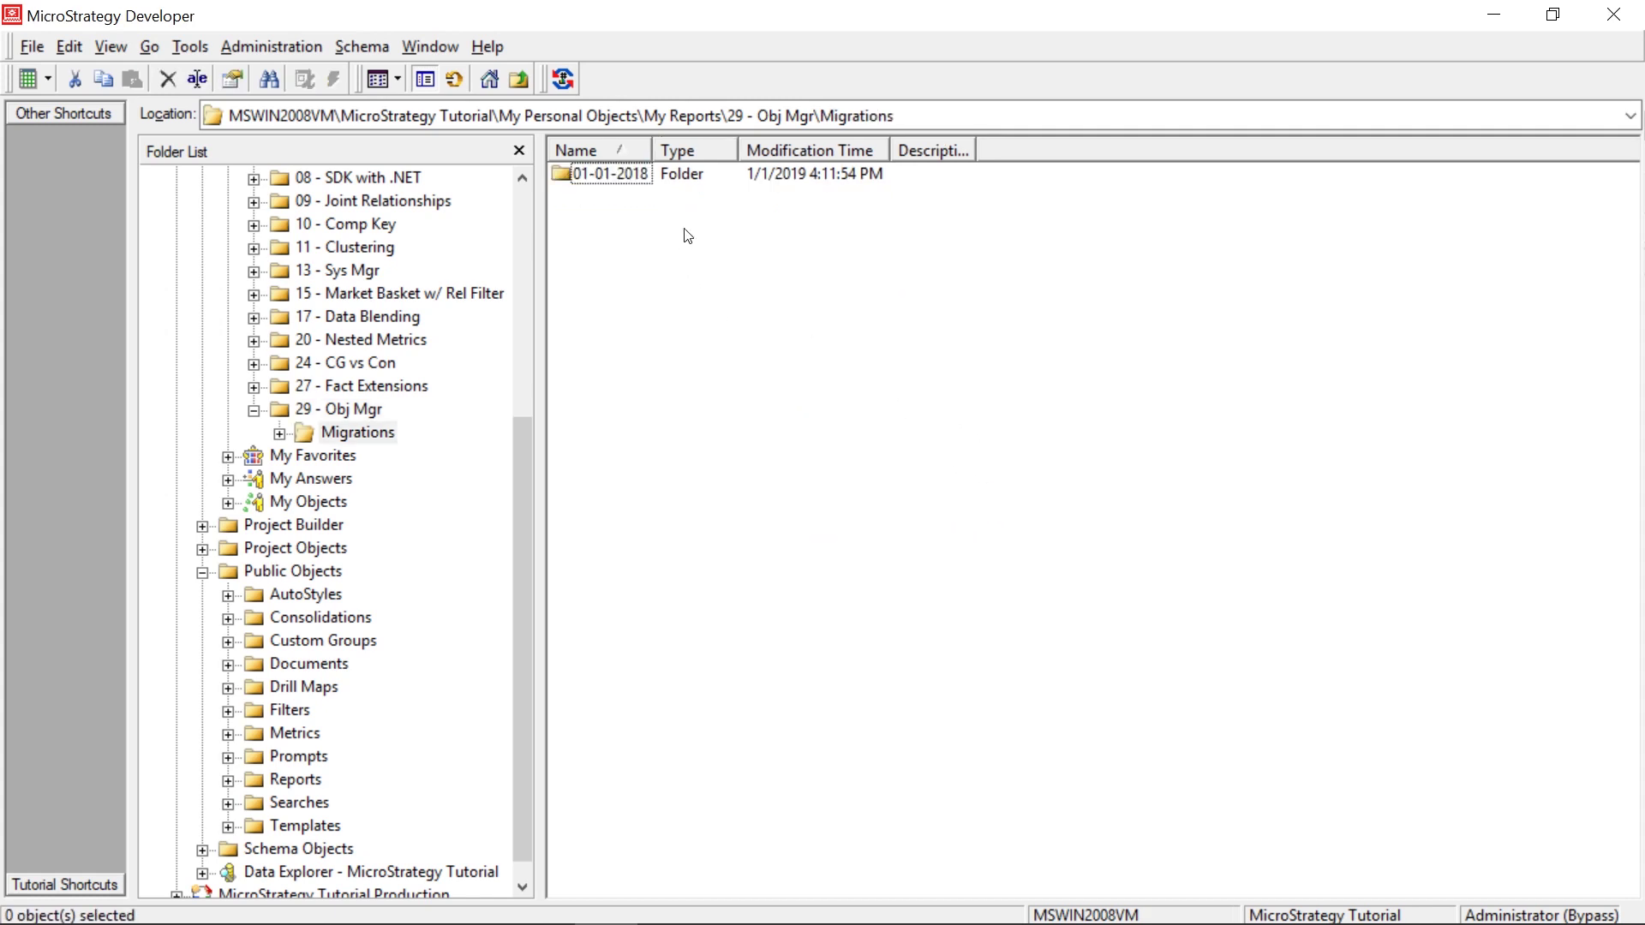
pyautogui.doubleClick(628, 176)
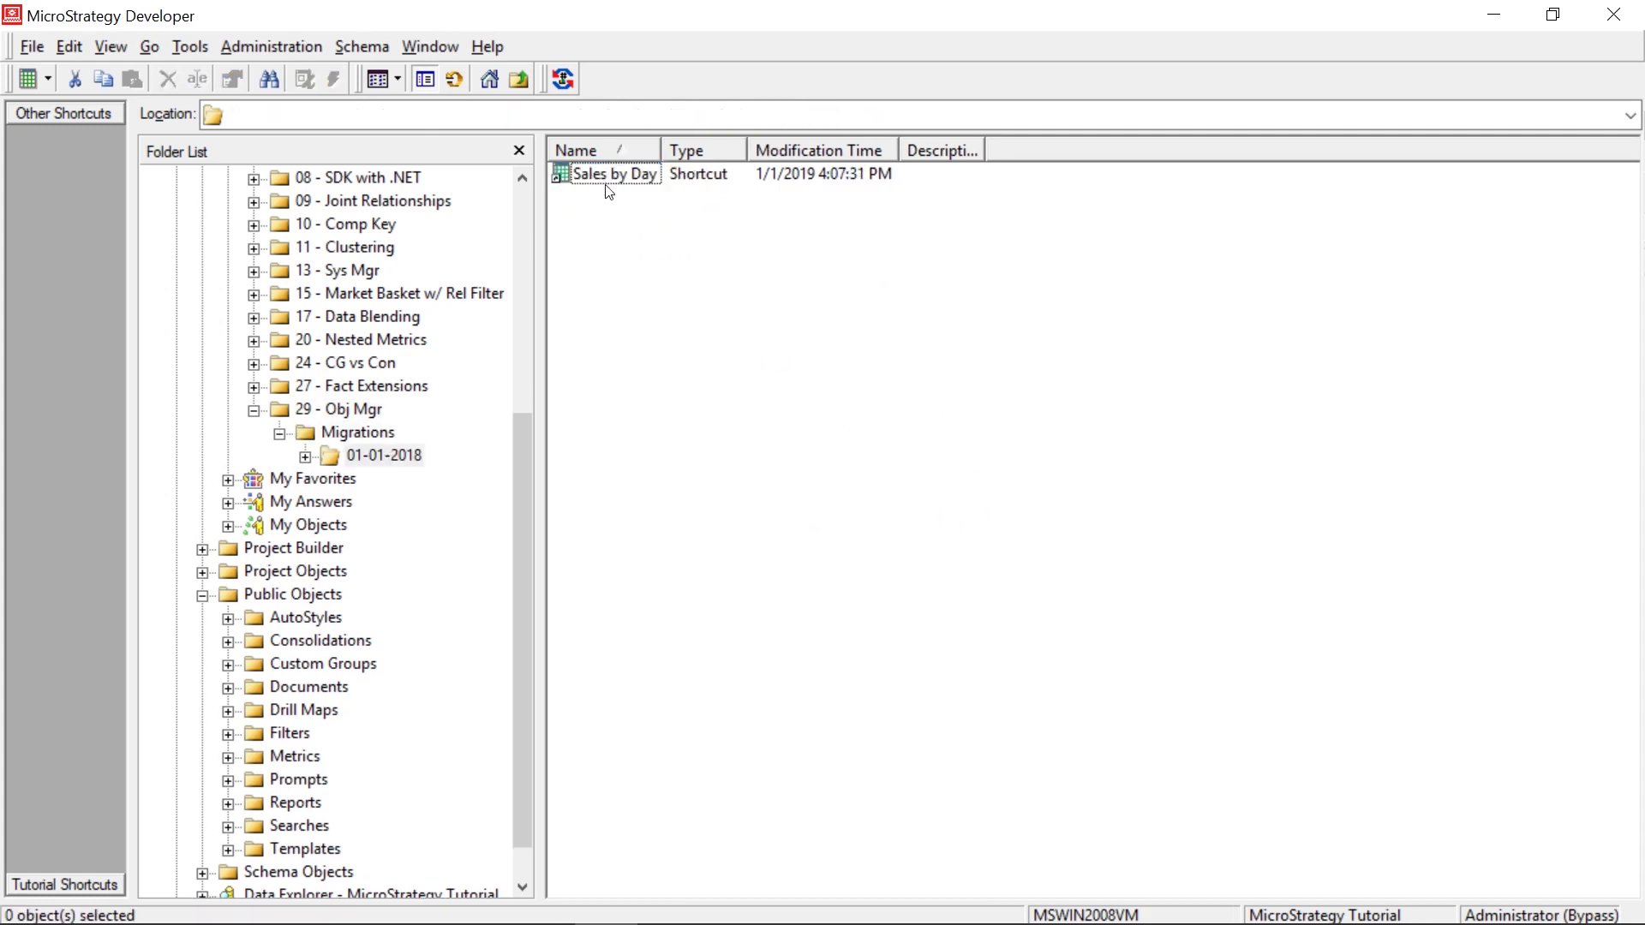
pyautogui.click(521, 79)
pyautogui.click(521, 78)
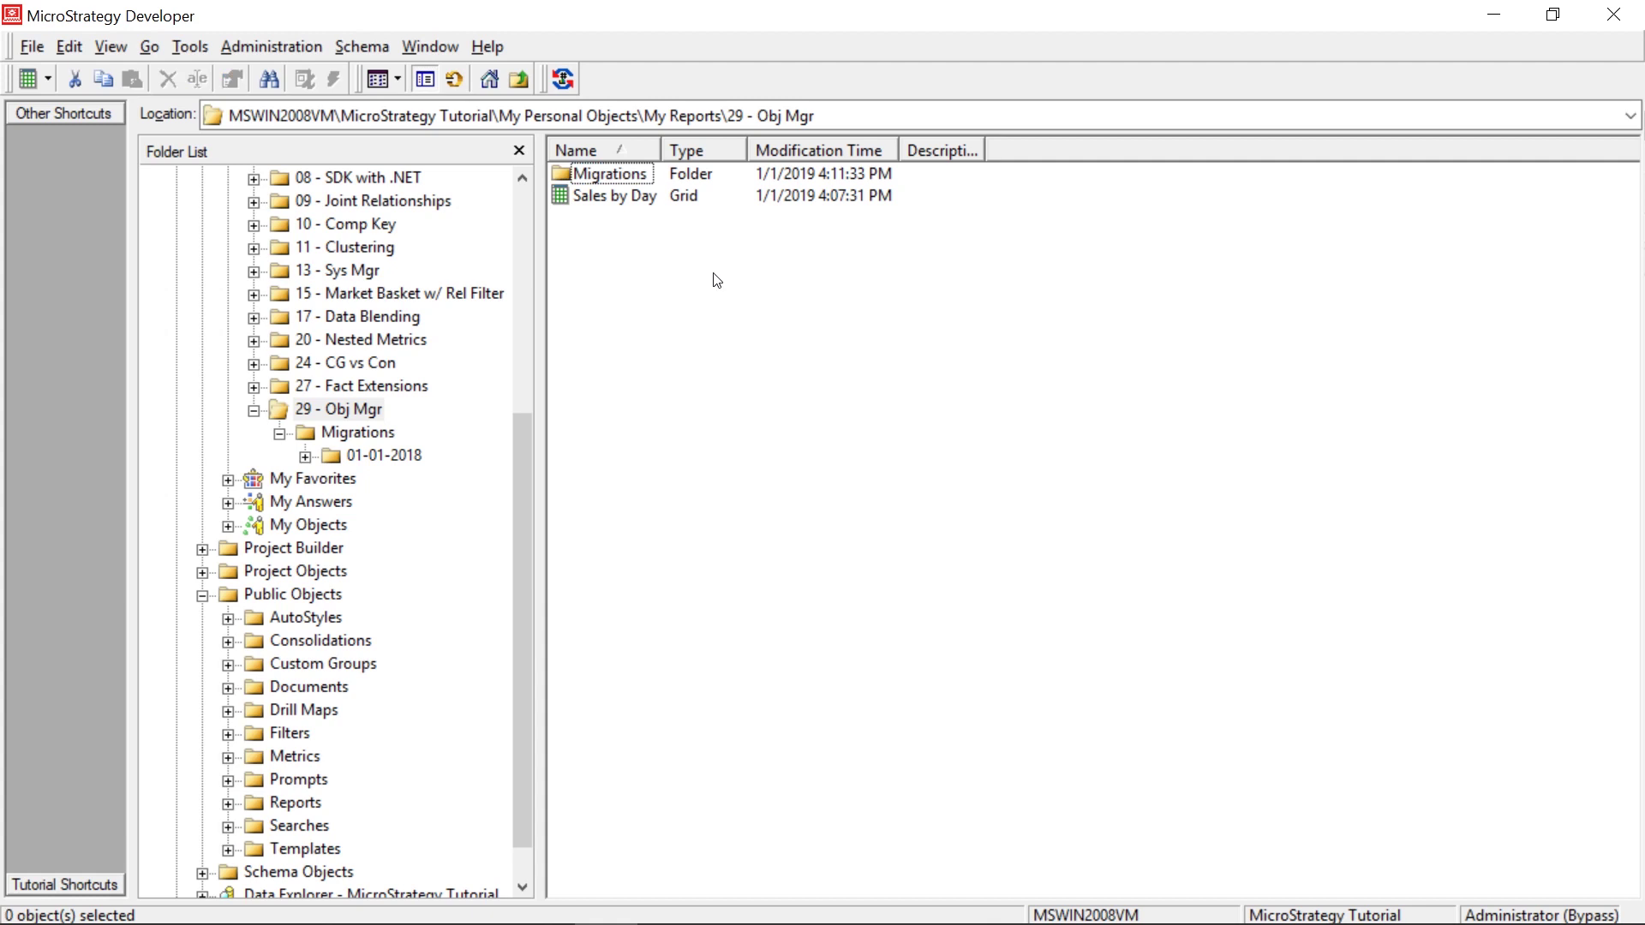
pyautogui.scroll(-1, 526, 481)
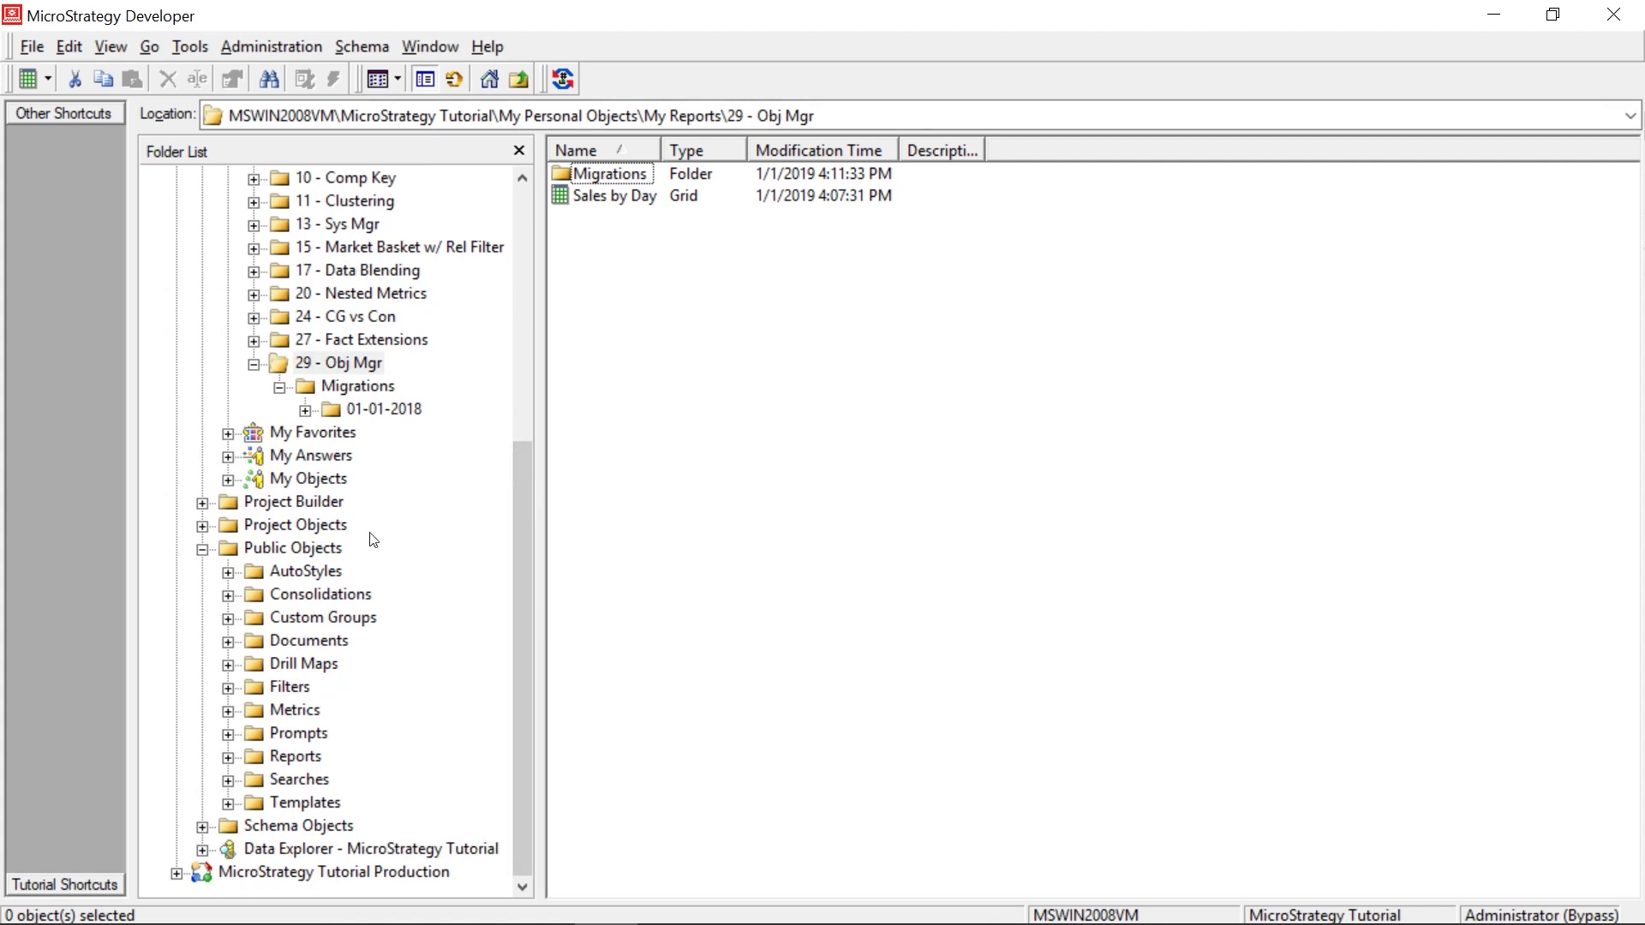
# - Create a Sales Reports folder under Public Objects › Reports, then show the 01-01-2018 folder
pyautogui.click(294, 759)
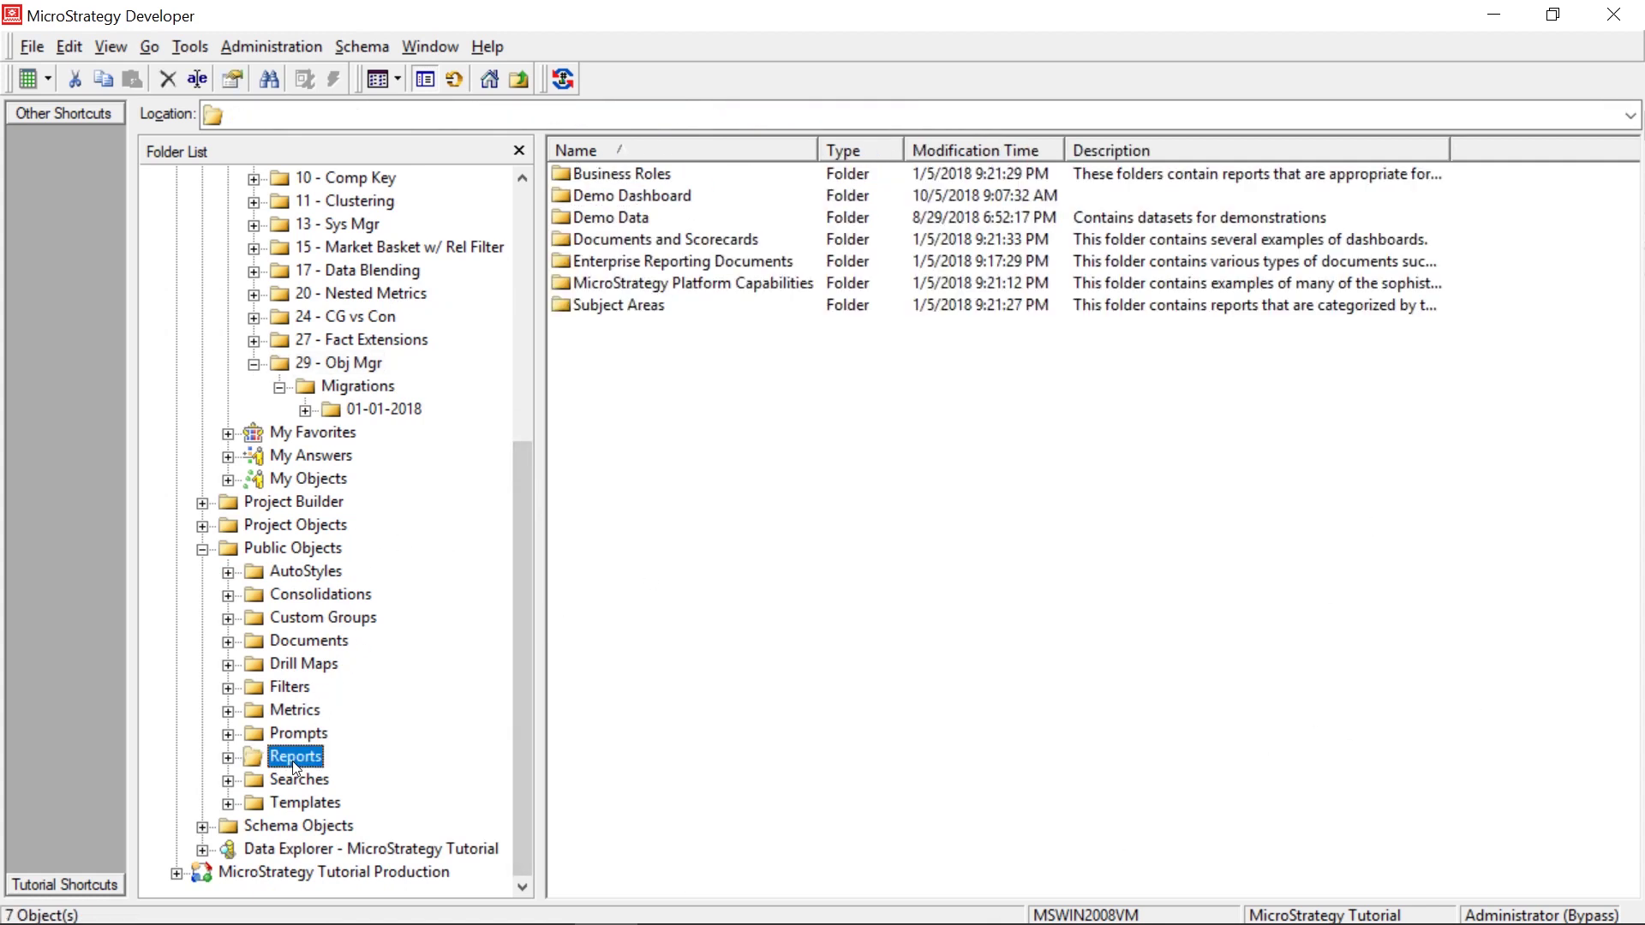
pyautogui.rightClick(637, 390)
pyautogui.moveTo(815, 563)
pyautogui.click(927, 559)
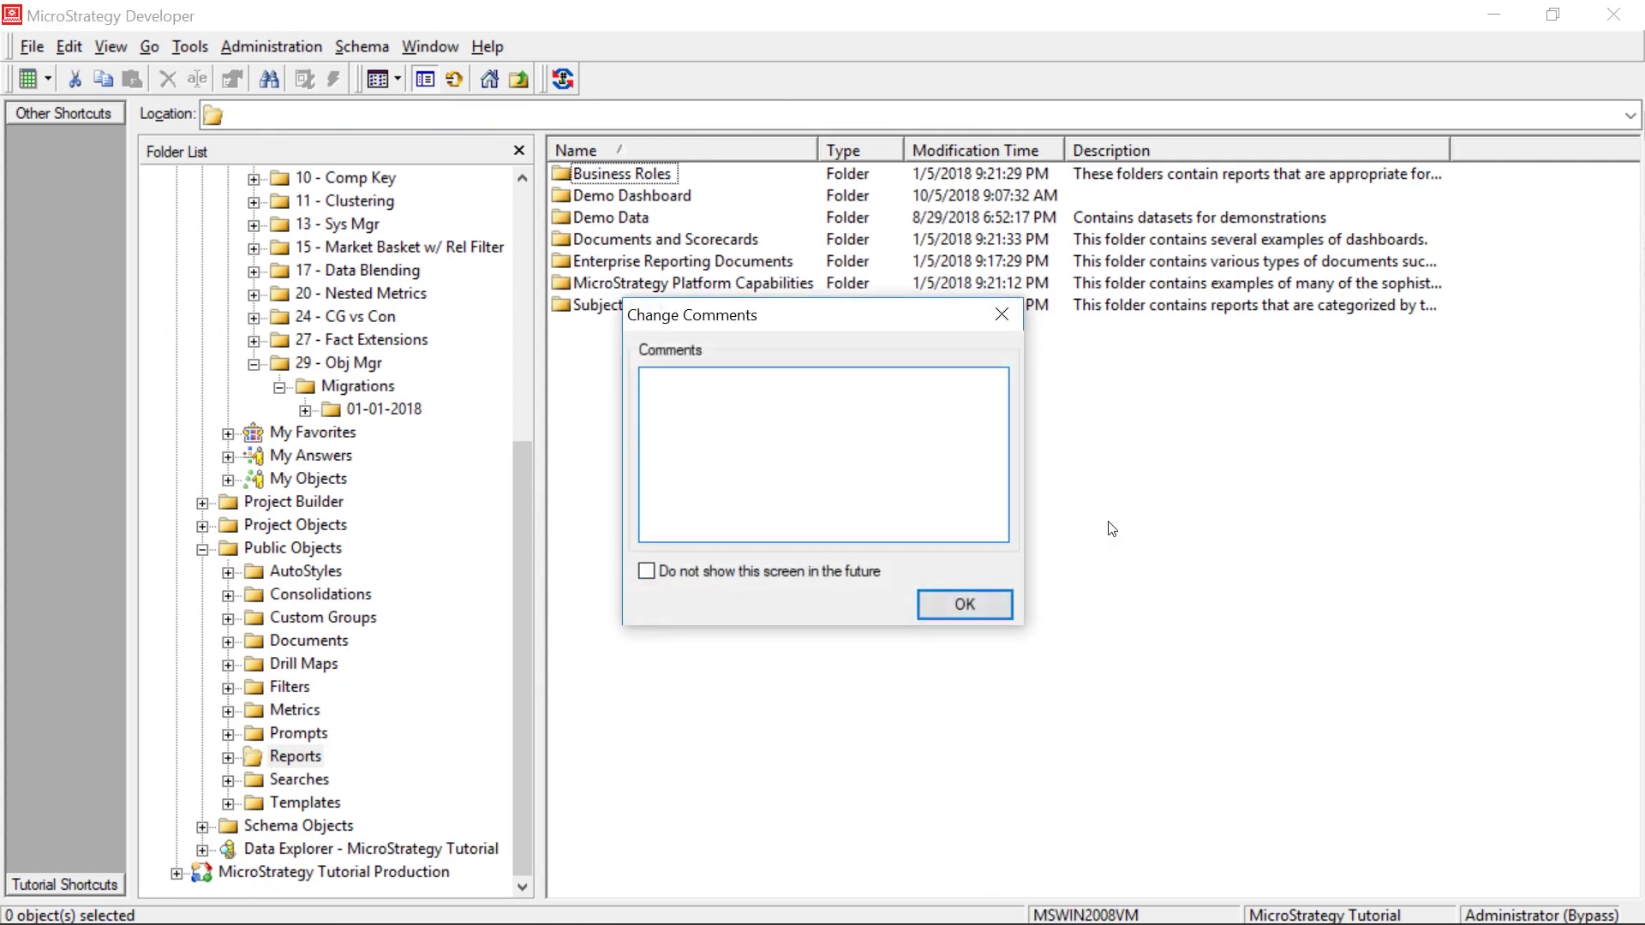
pyautogui.press('Return')
pyautogui.write('Sales Reporting')
pyautogui.press('BackSpace')
pyautogui.press('BackSpace')
pyautogui.press('BackSpace')
pyautogui.write('s')
pyautogui.press('Return')
pyautogui.click(399, 417)
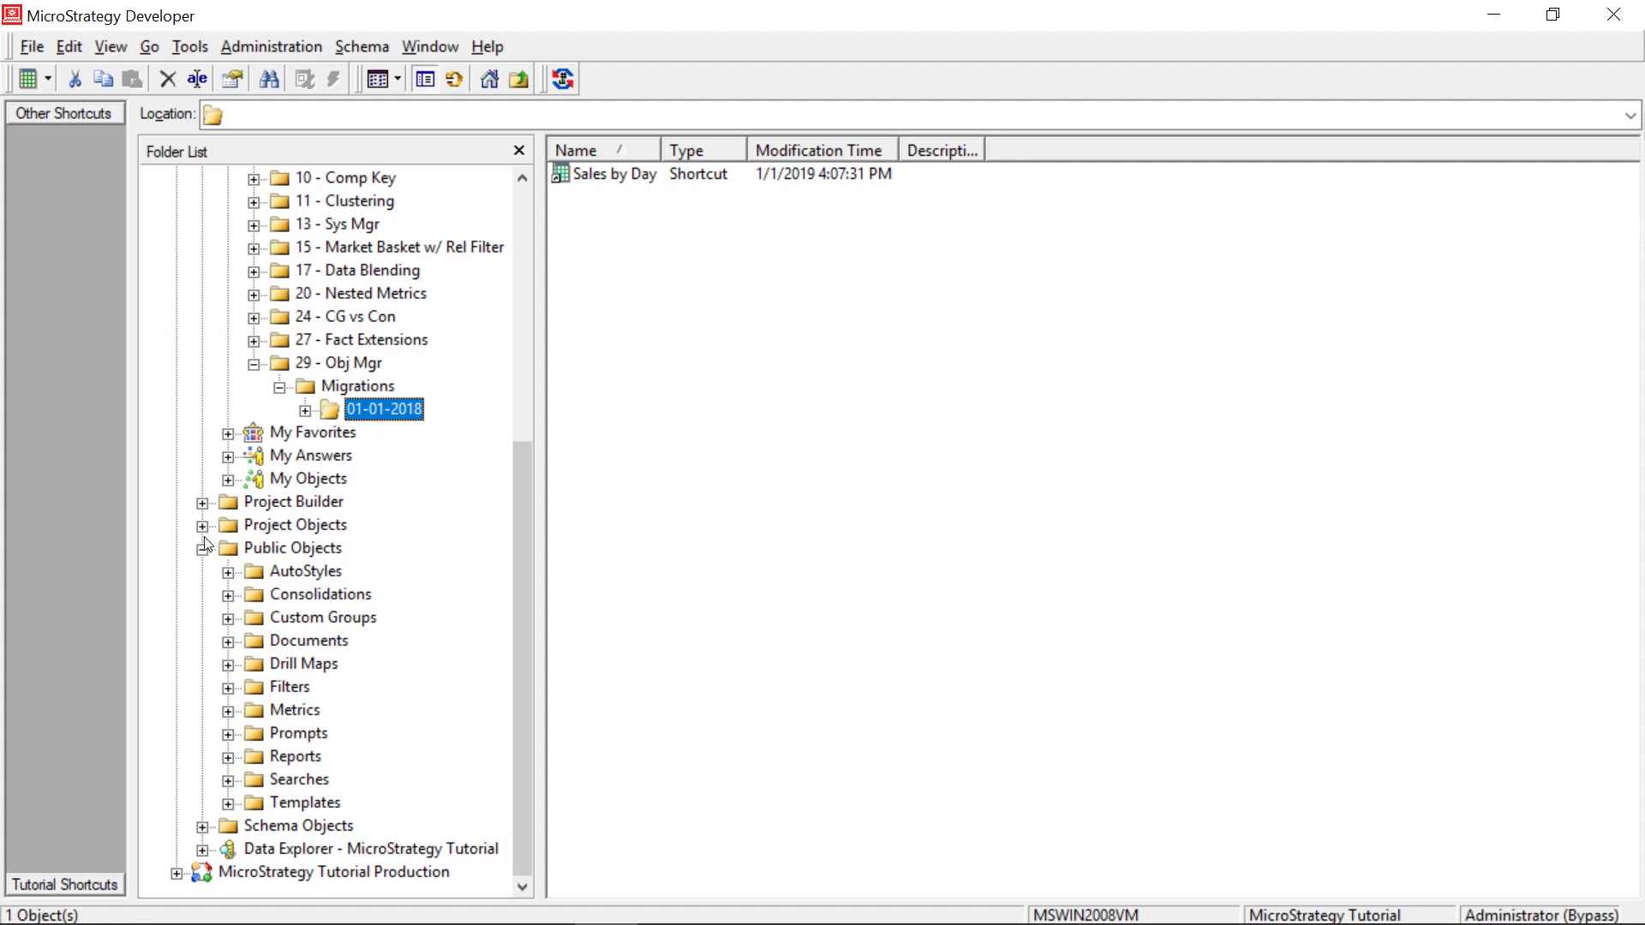
# - Drag Sales by Day out of 29 - Obj Mgr into the Public Objects › Reports › Sales Reports folder
pyautogui.click(228, 757)
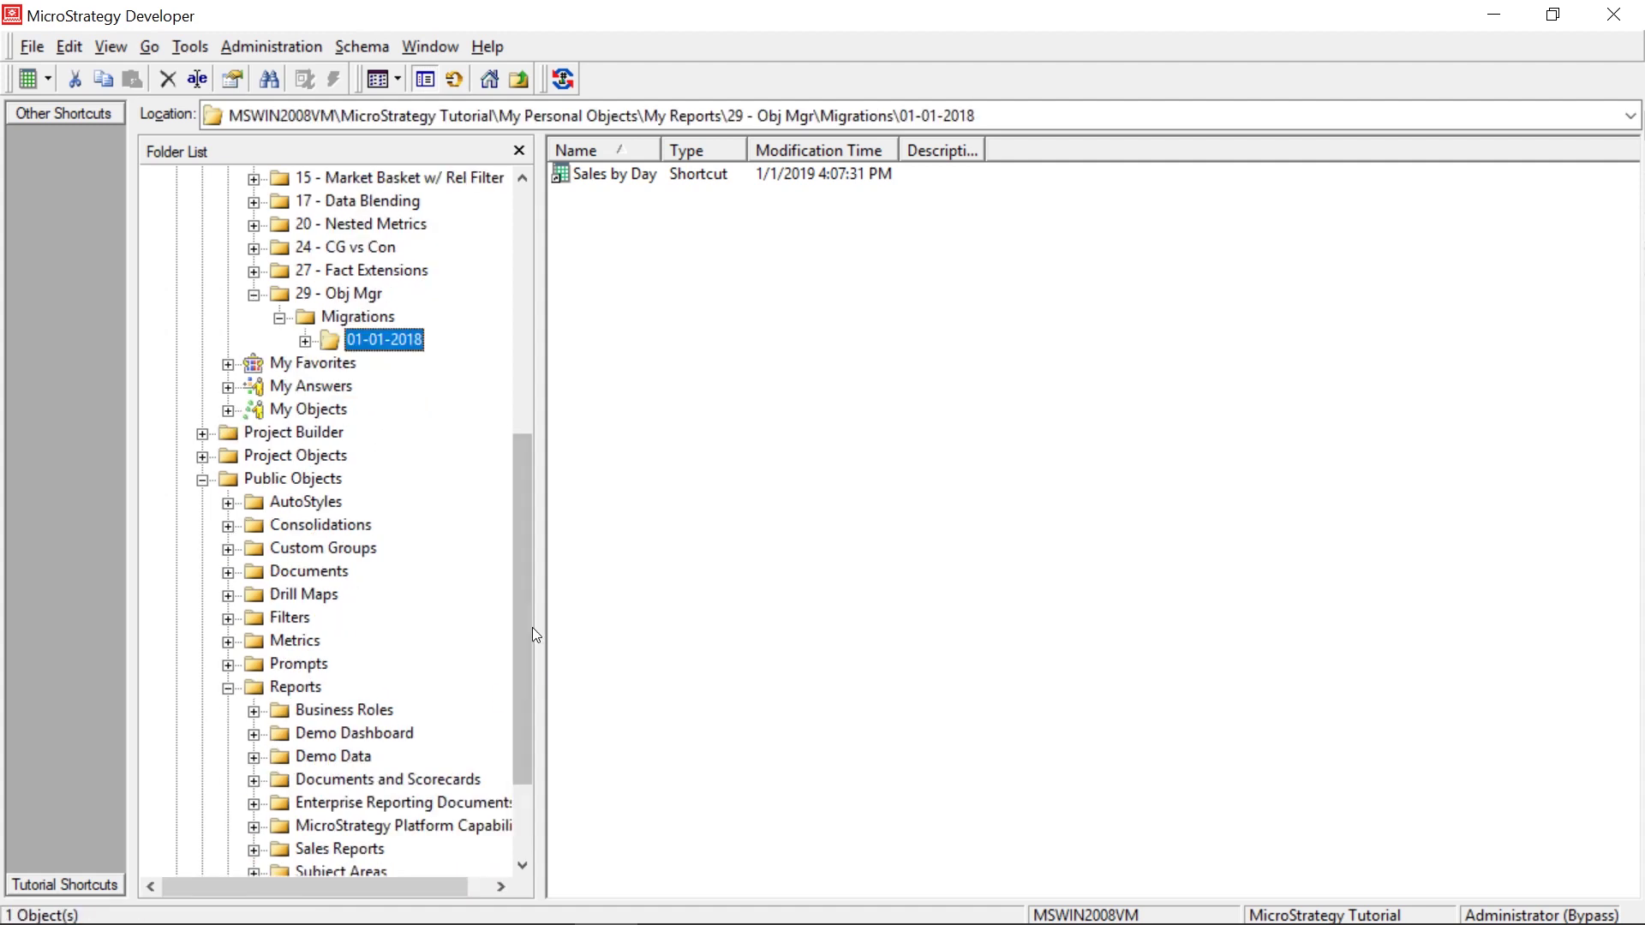
pyautogui.scroll(-2, 519, 592)
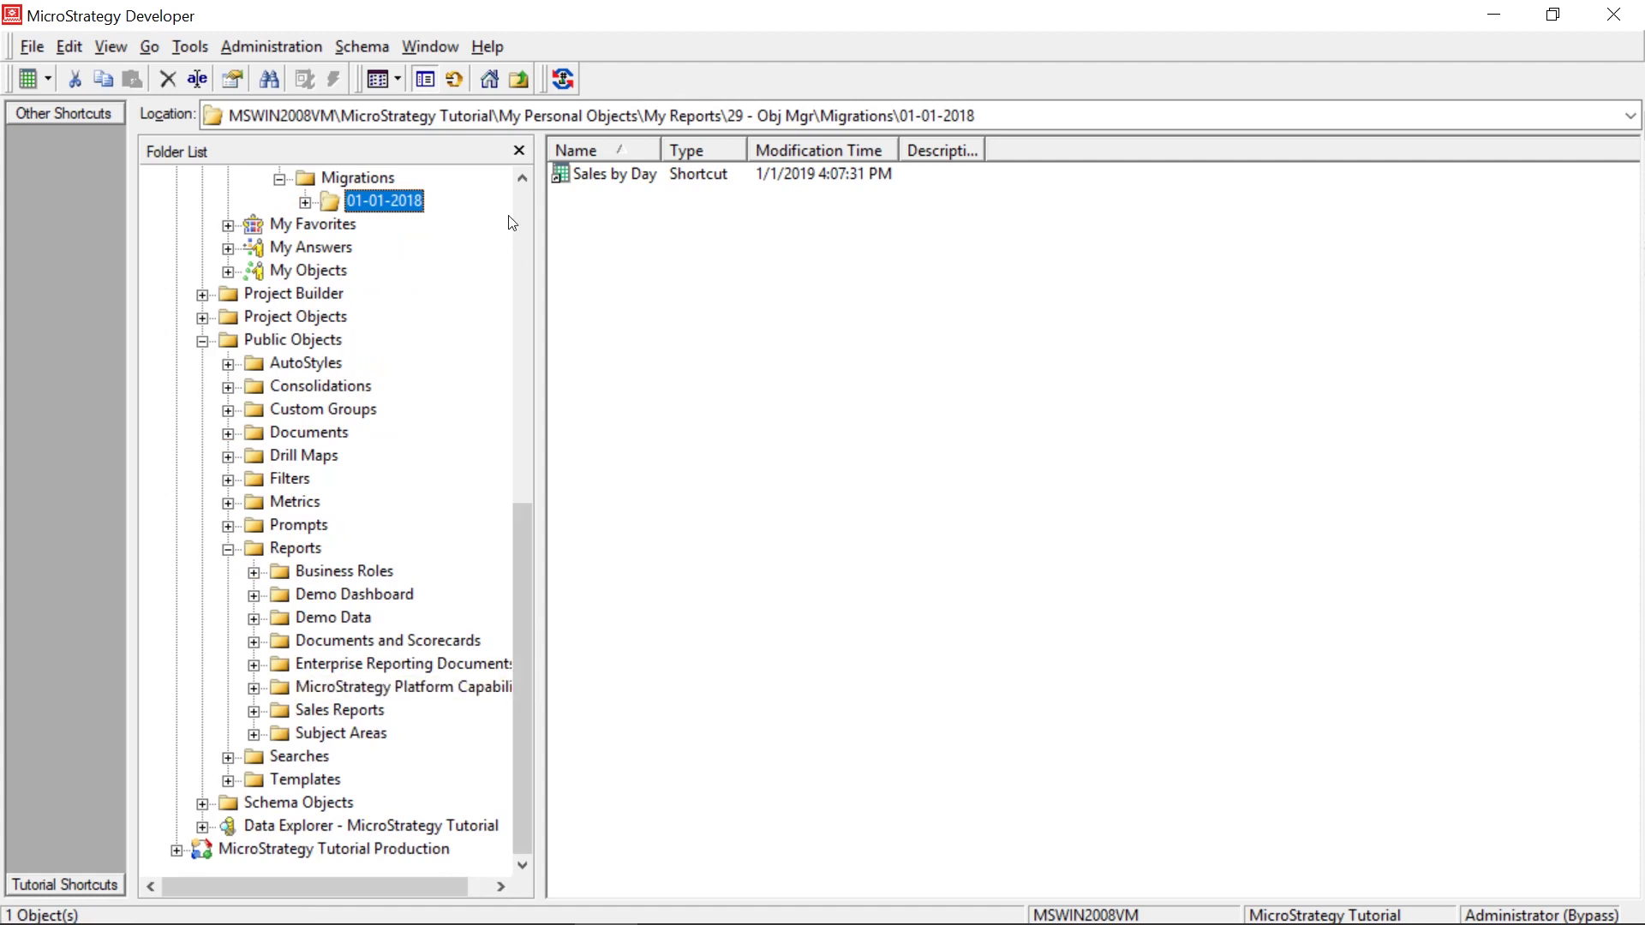
pyautogui.click(304, 178)
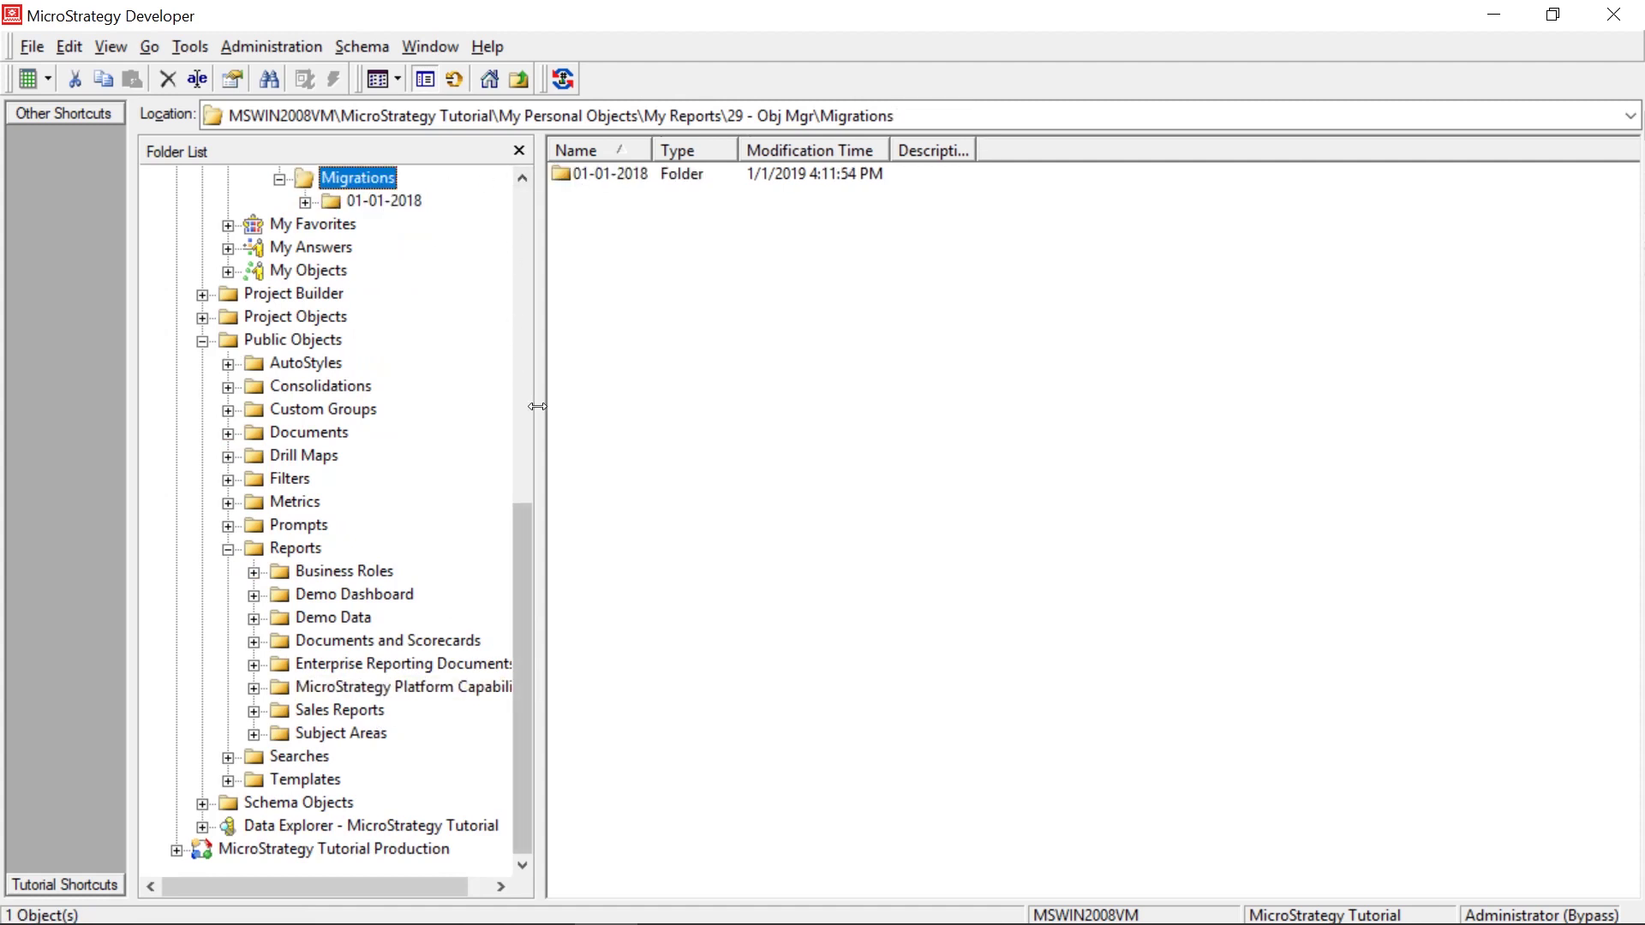
pyautogui.moveTo(516, 586)
pyautogui.mouseDown()
pyautogui.moveTo(532, 460)
pyautogui.moveTo(524, 595)
pyautogui.mouseUp()
pyautogui.click(358, 409)
pyautogui.click(616, 205)
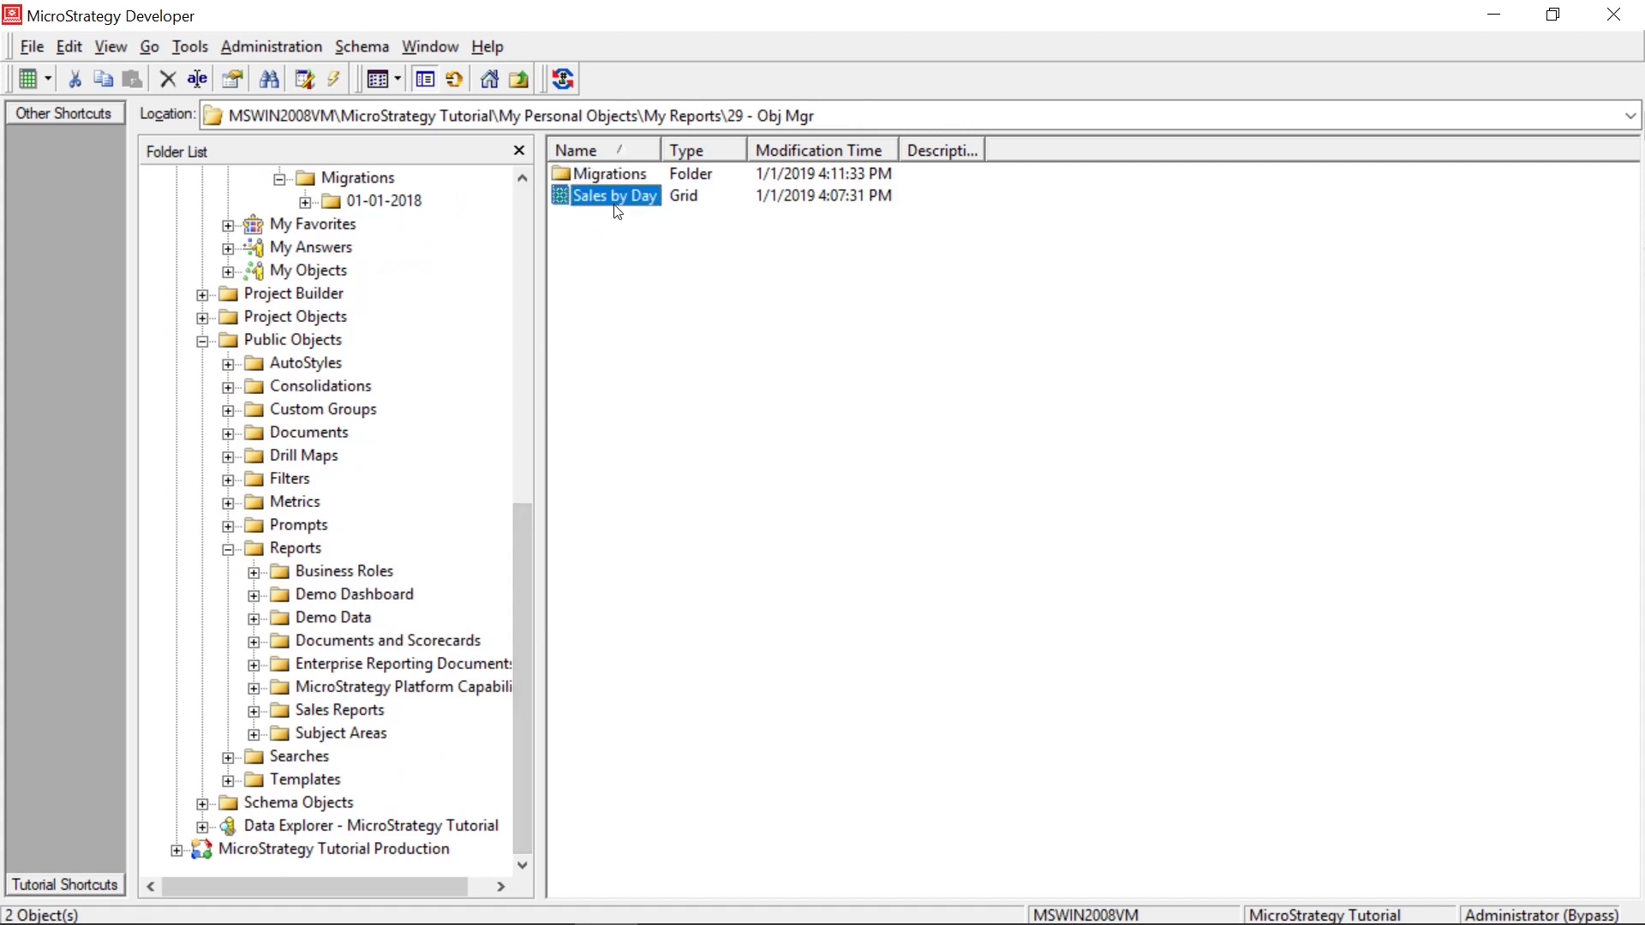
pyautogui.moveTo(604, 197); pyautogui.dragTo(334, 711)
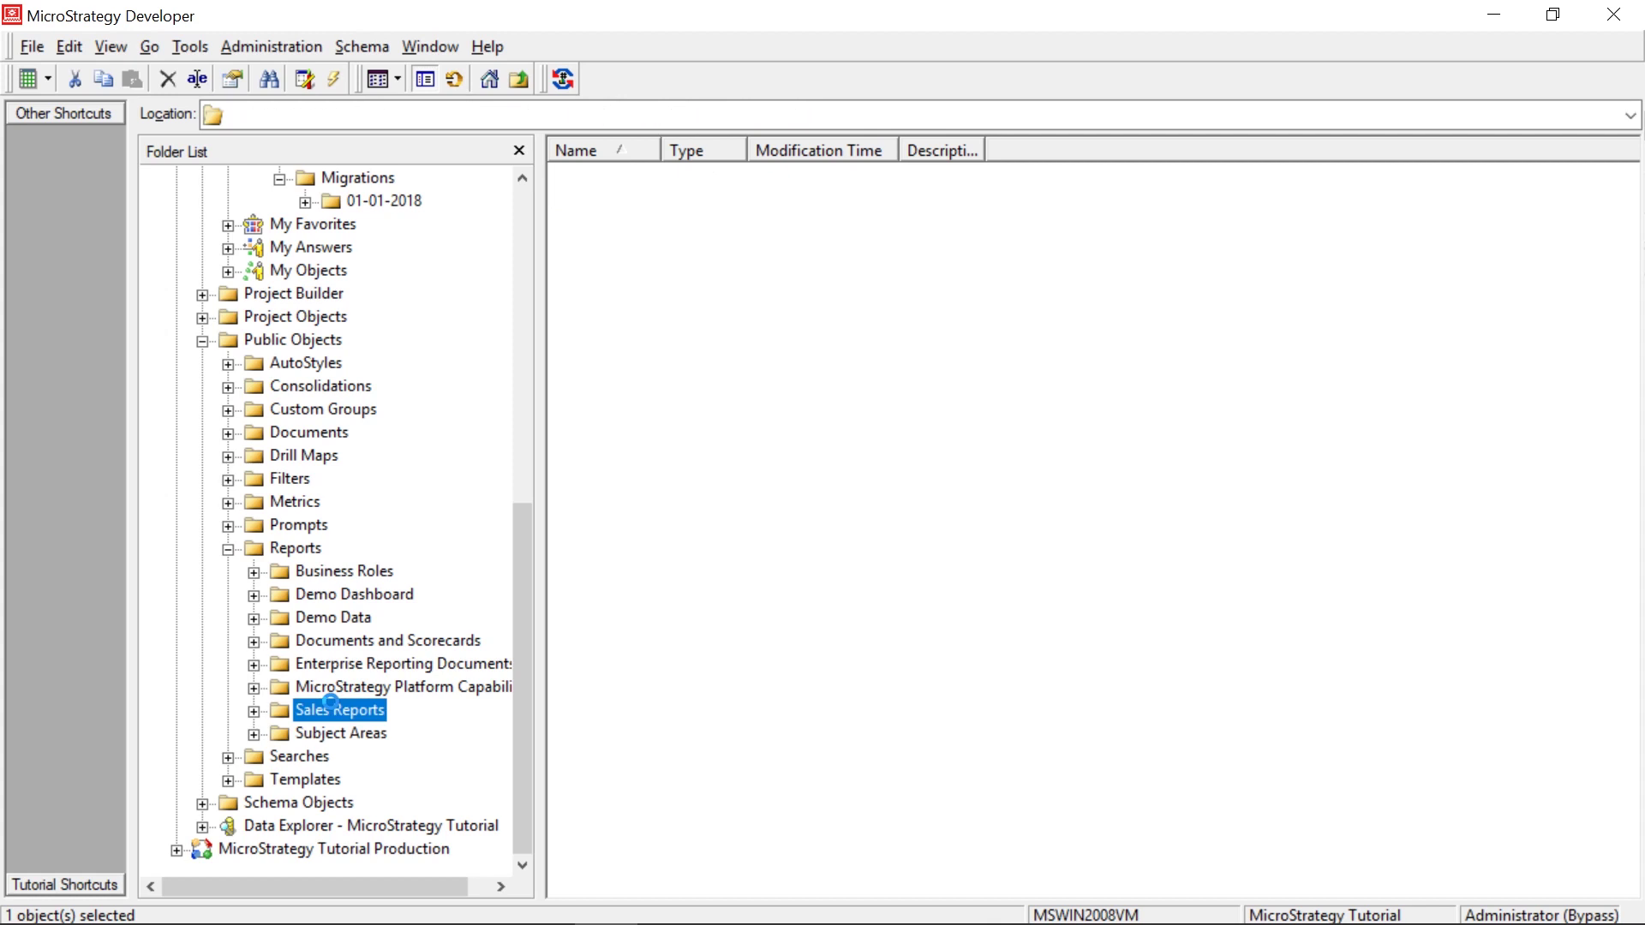
pyautogui.click(706, 466)
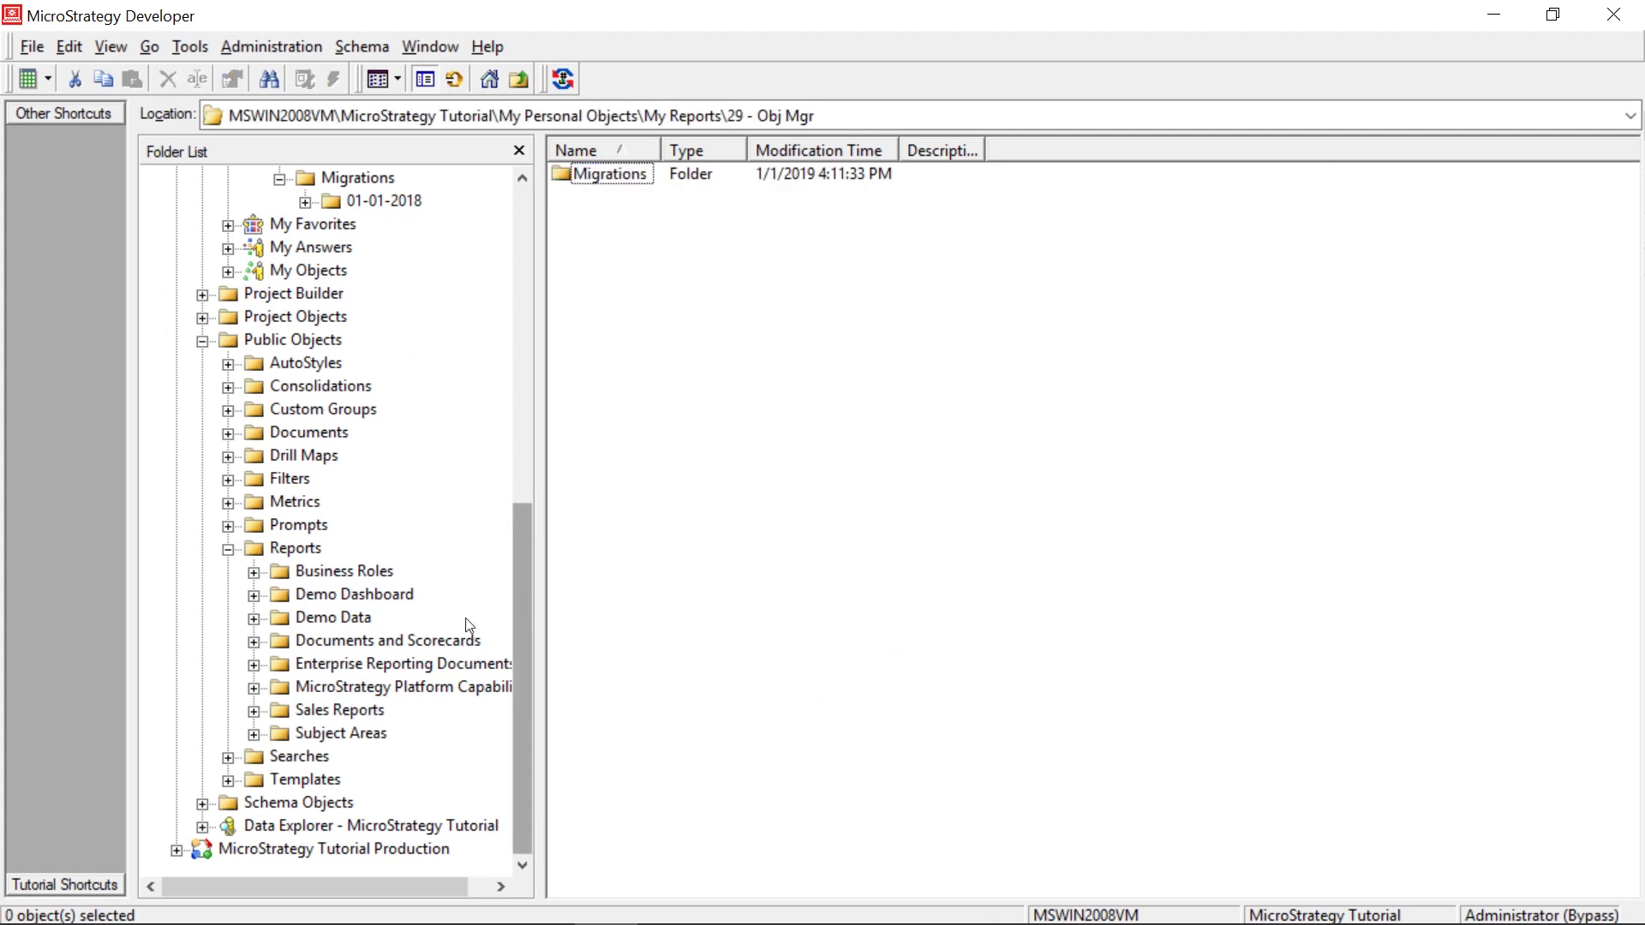
# - Confirm Sales by Day now appears in Sales Reports and launch Object Manager
pyautogui.click(381, 711)
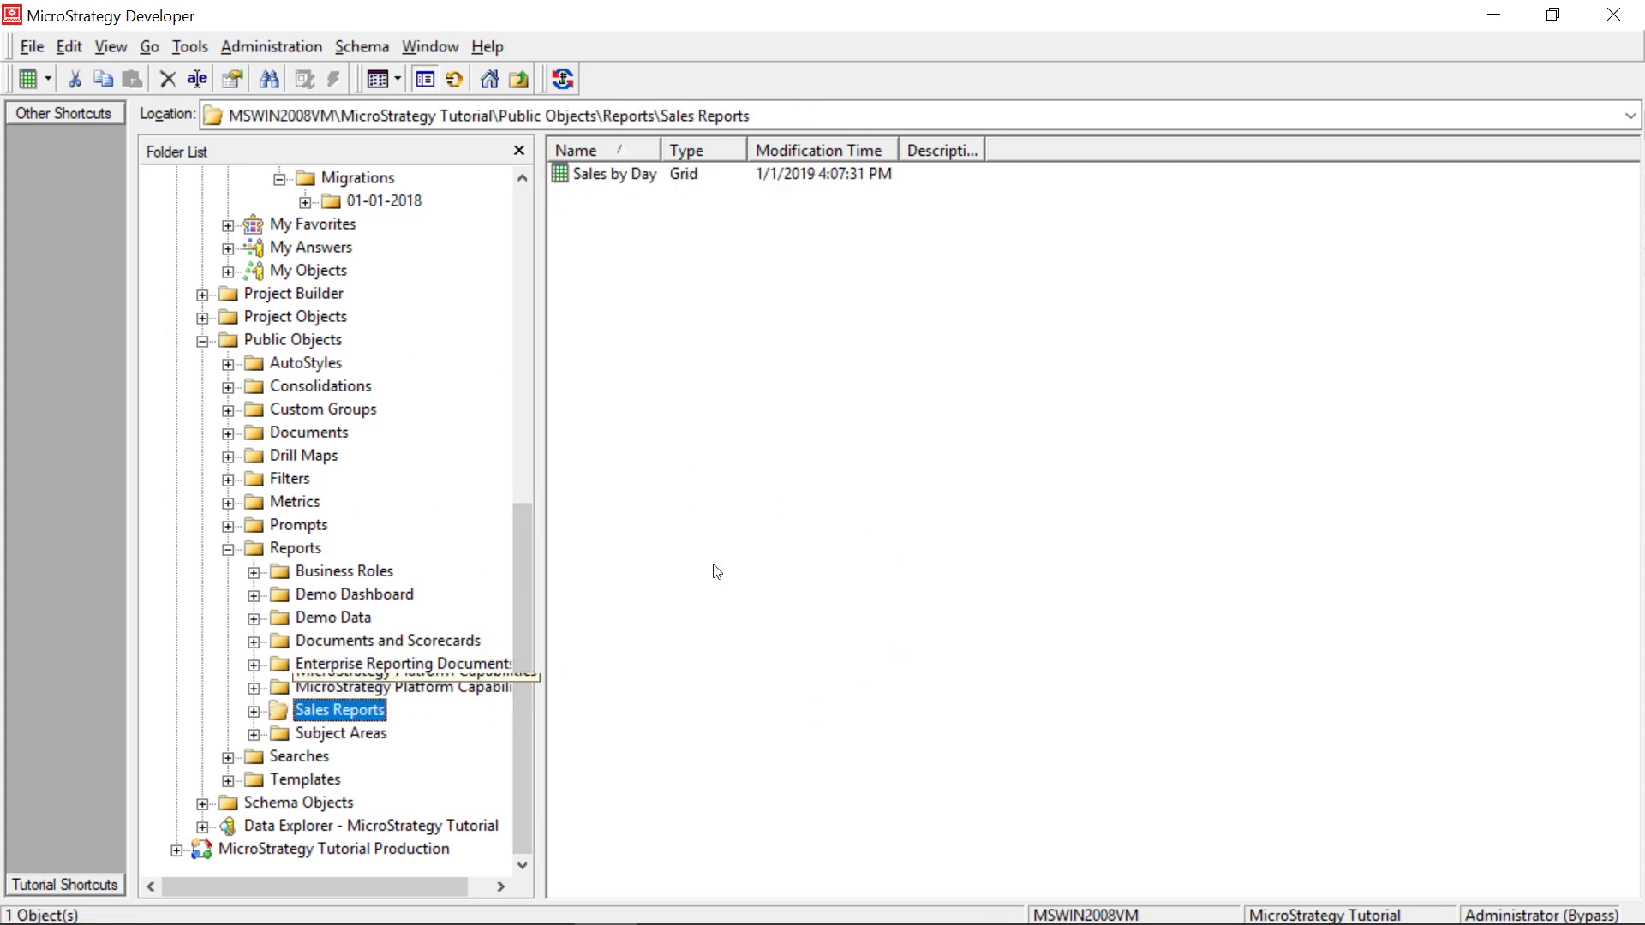
pyautogui.click(618, 118)
pyautogui.click(615, 174)
pyautogui.click(706, 227)
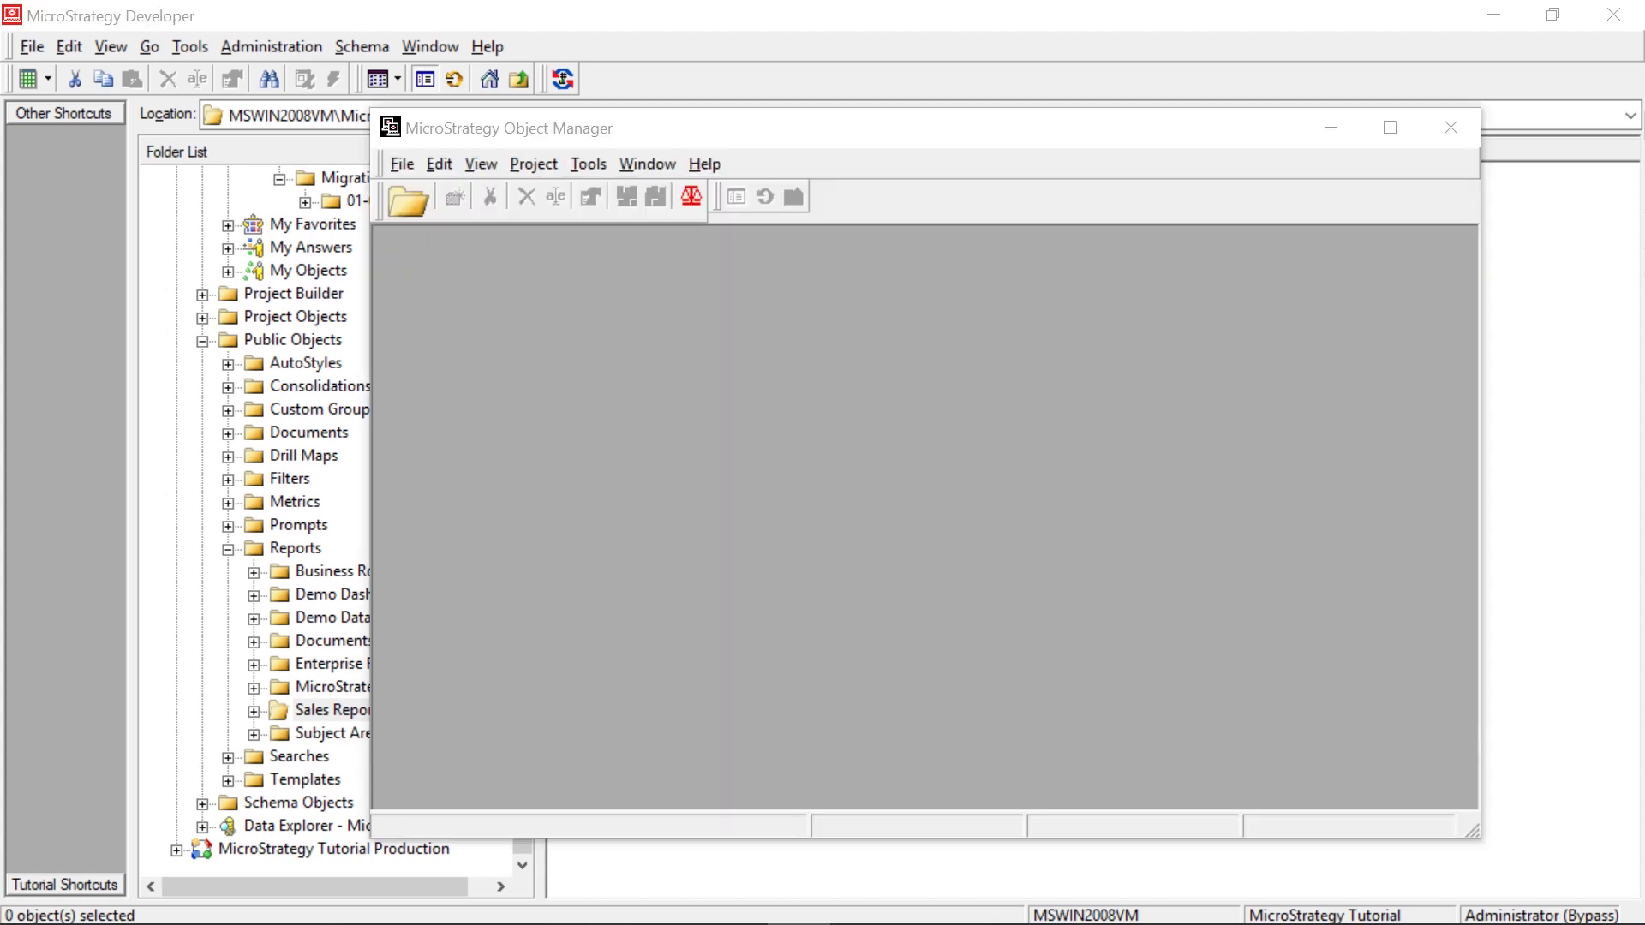
# - Connect Object Manager to the MSWIN2008VM project source and log in
pyautogui.moveTo(775, 130); pyautogui.dragTo(738, 122)
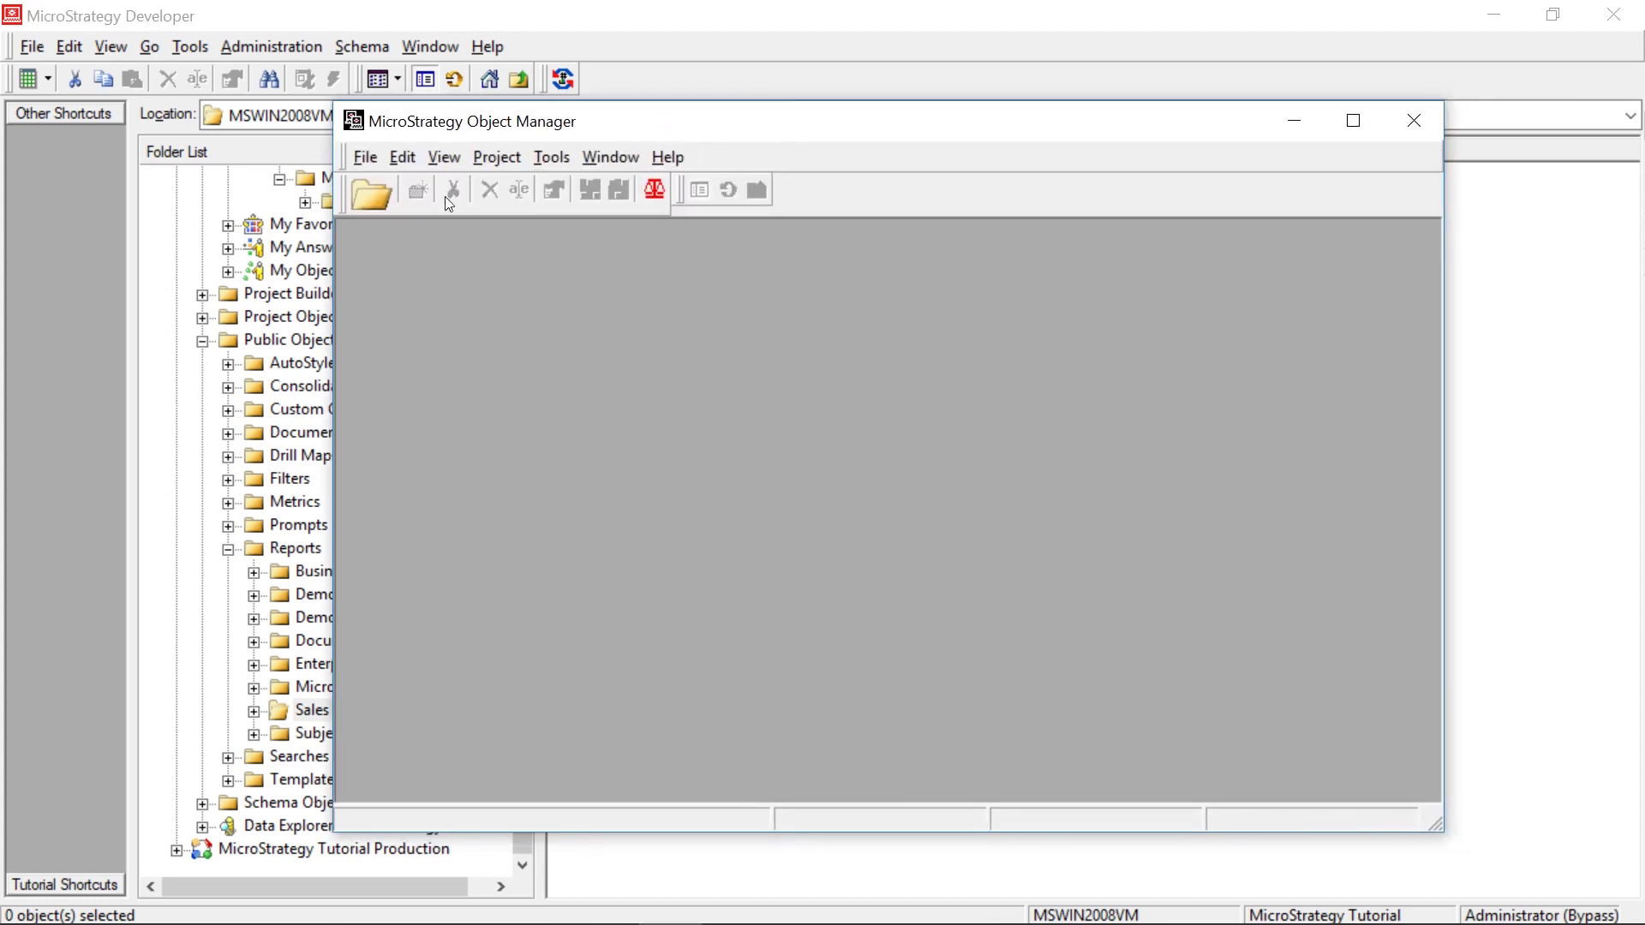
pyautogui.click(374, 194)
pyautogui.click(805, 306)
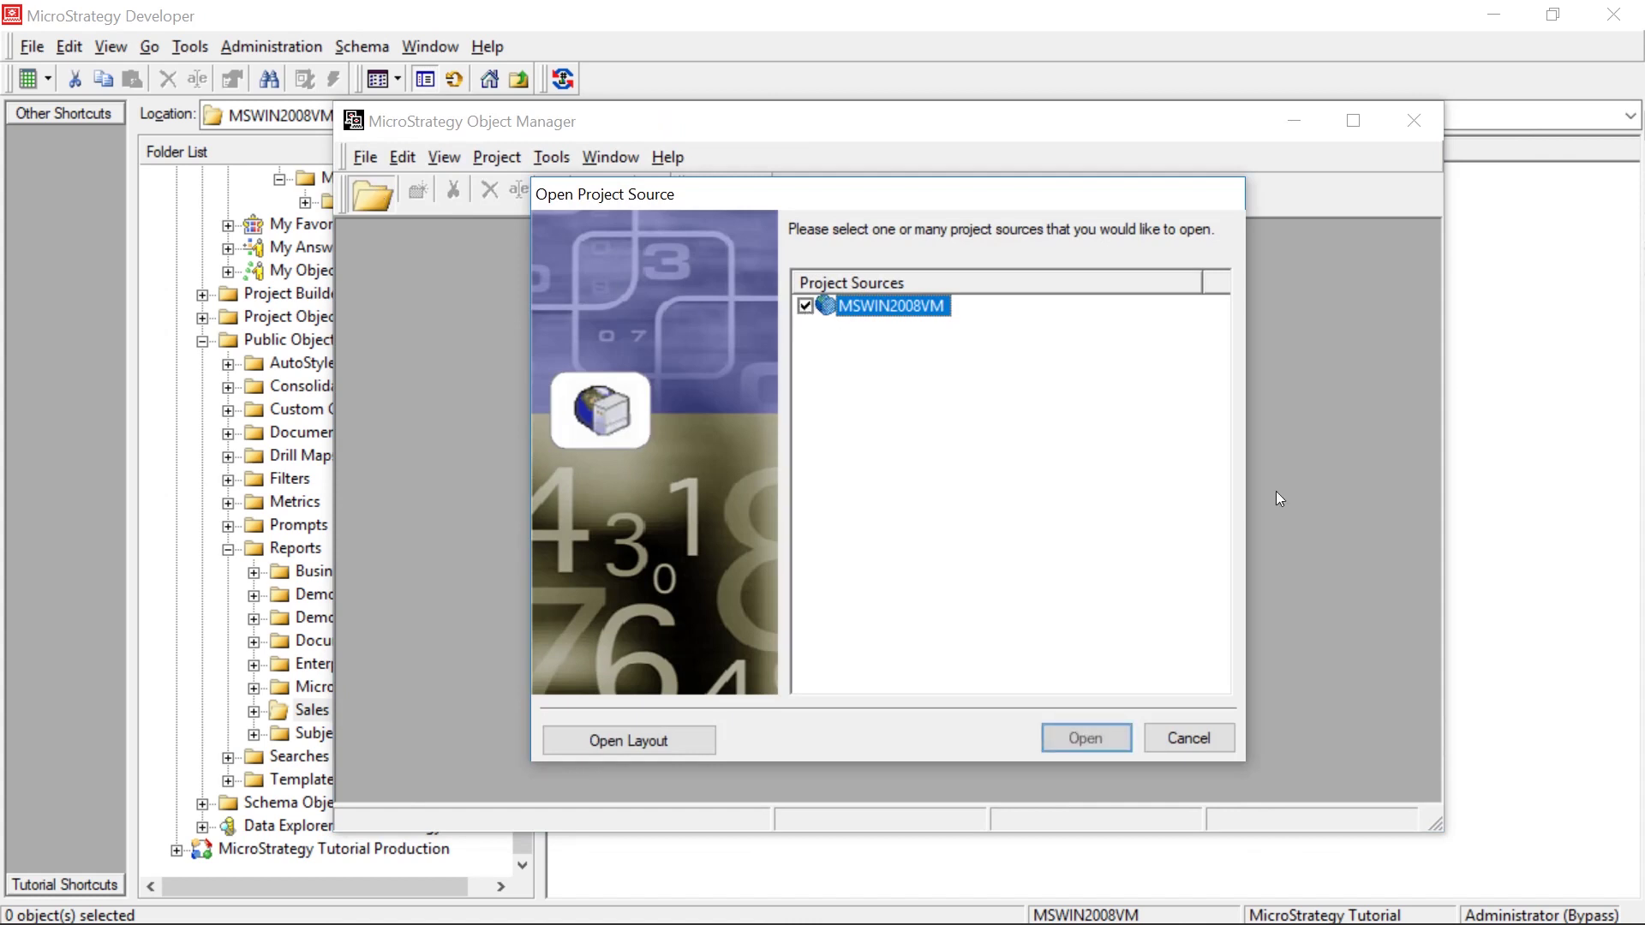
pyautogui.click(1095, 737)
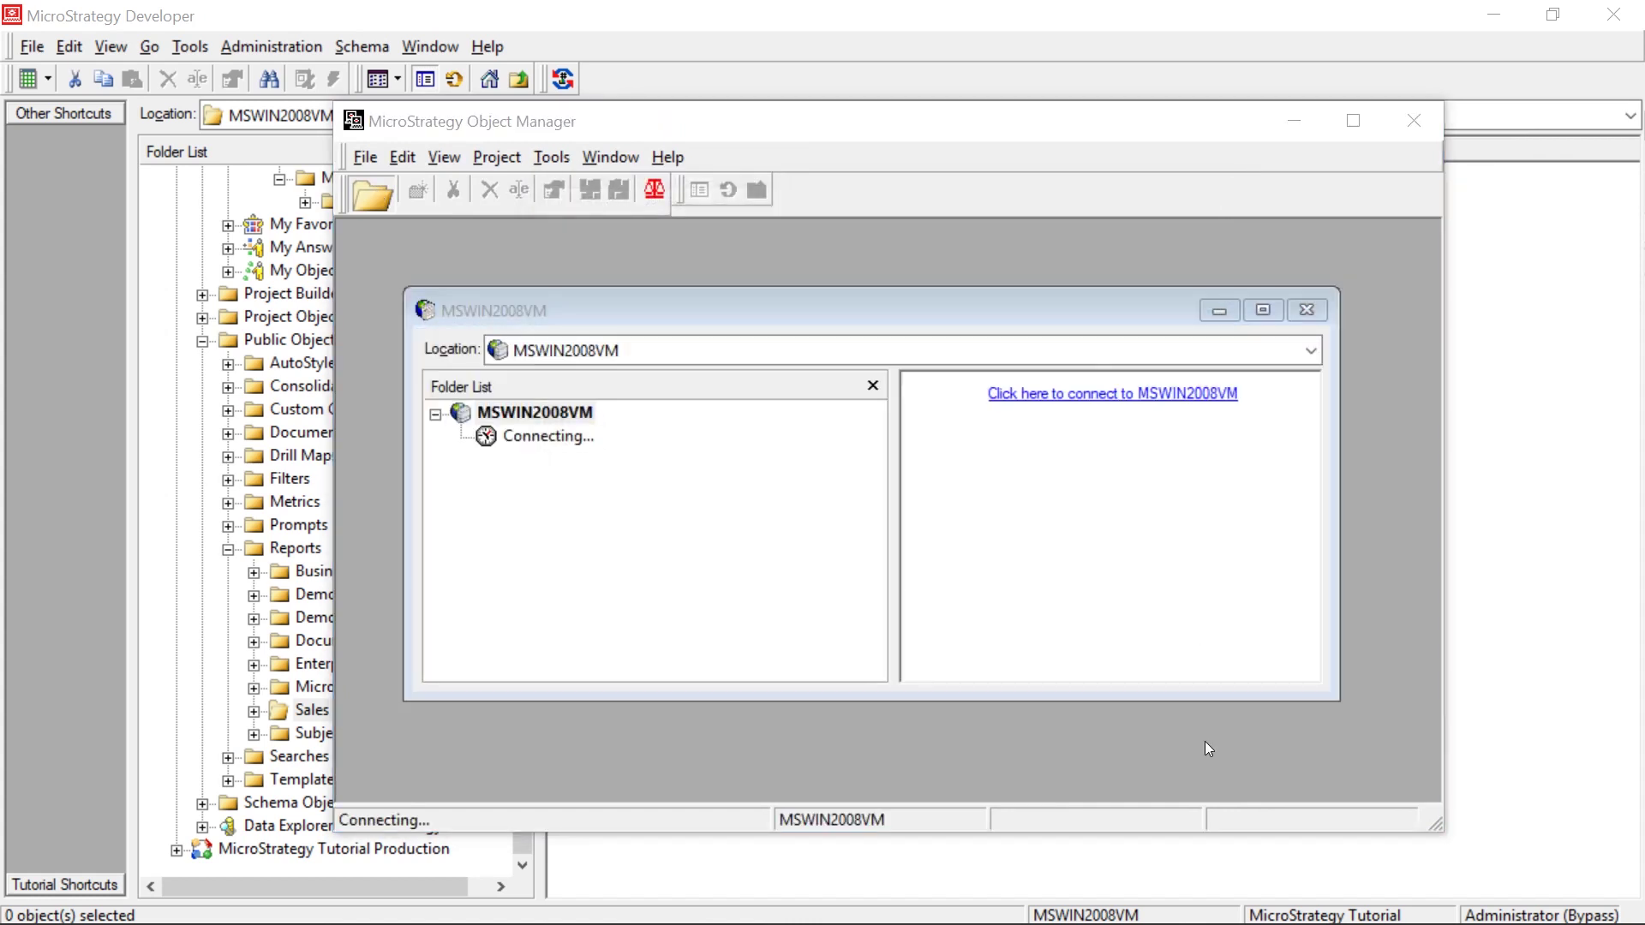
pyautogui.moveTo(1311, 377); pyautogui.dragTo(1153, 364)
pyautogui.click(1085, 495)
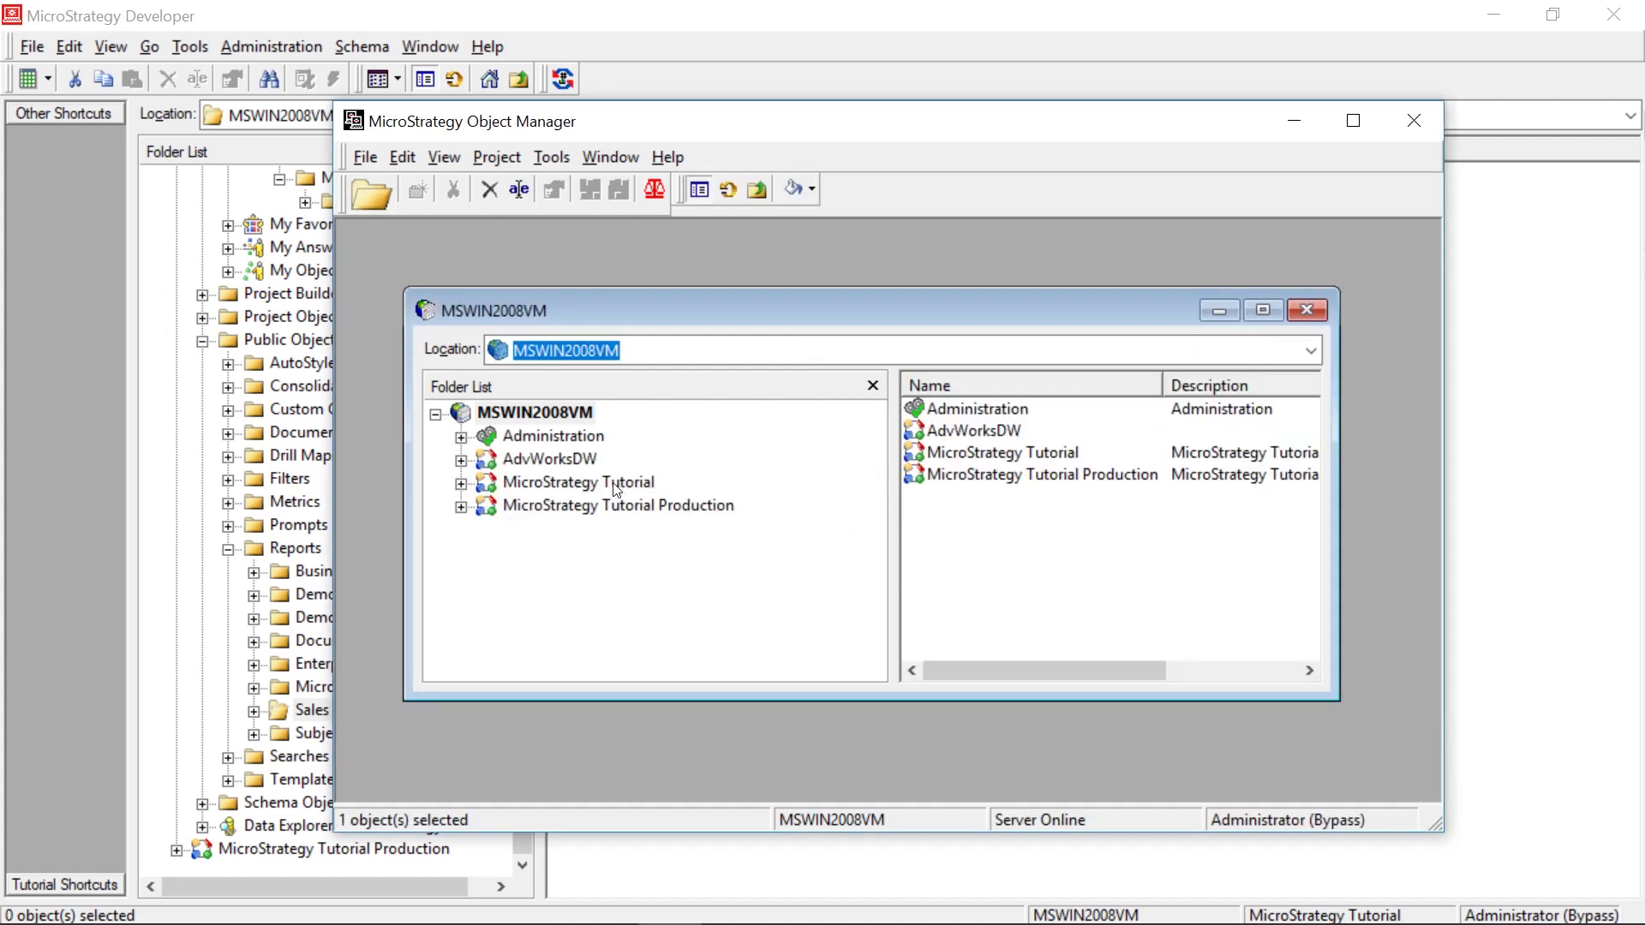
# - Maximize the project browser and expand MicroStrategy Tutorial to list its folders
pyautogui.click(619, 484)
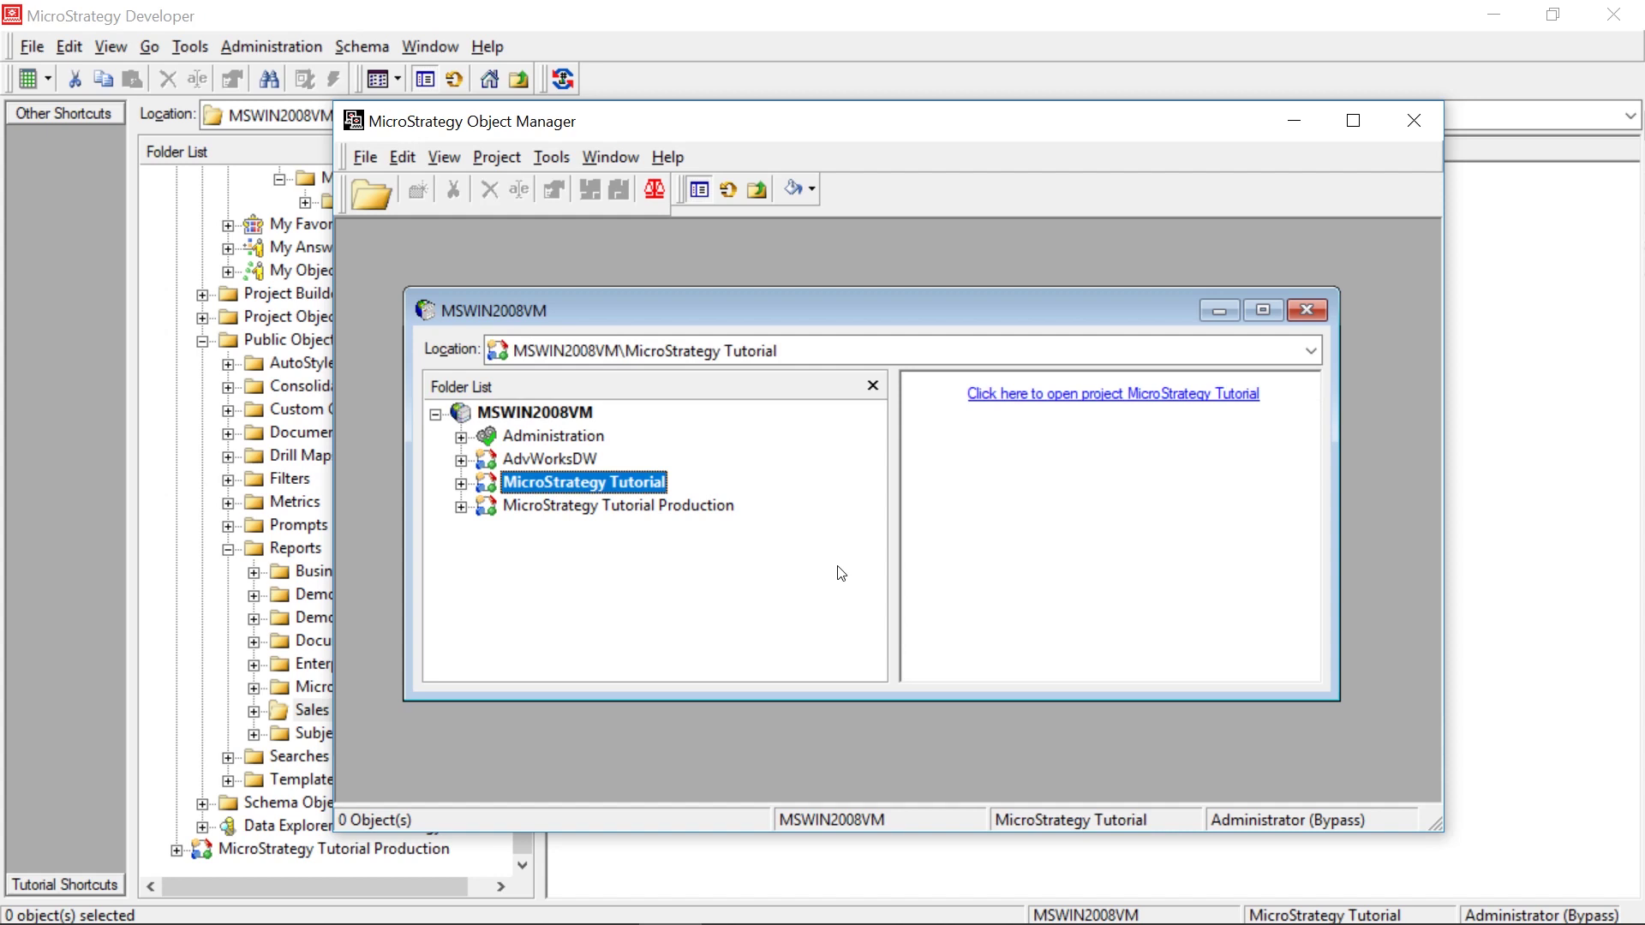
pyautogui.click(660, 507)
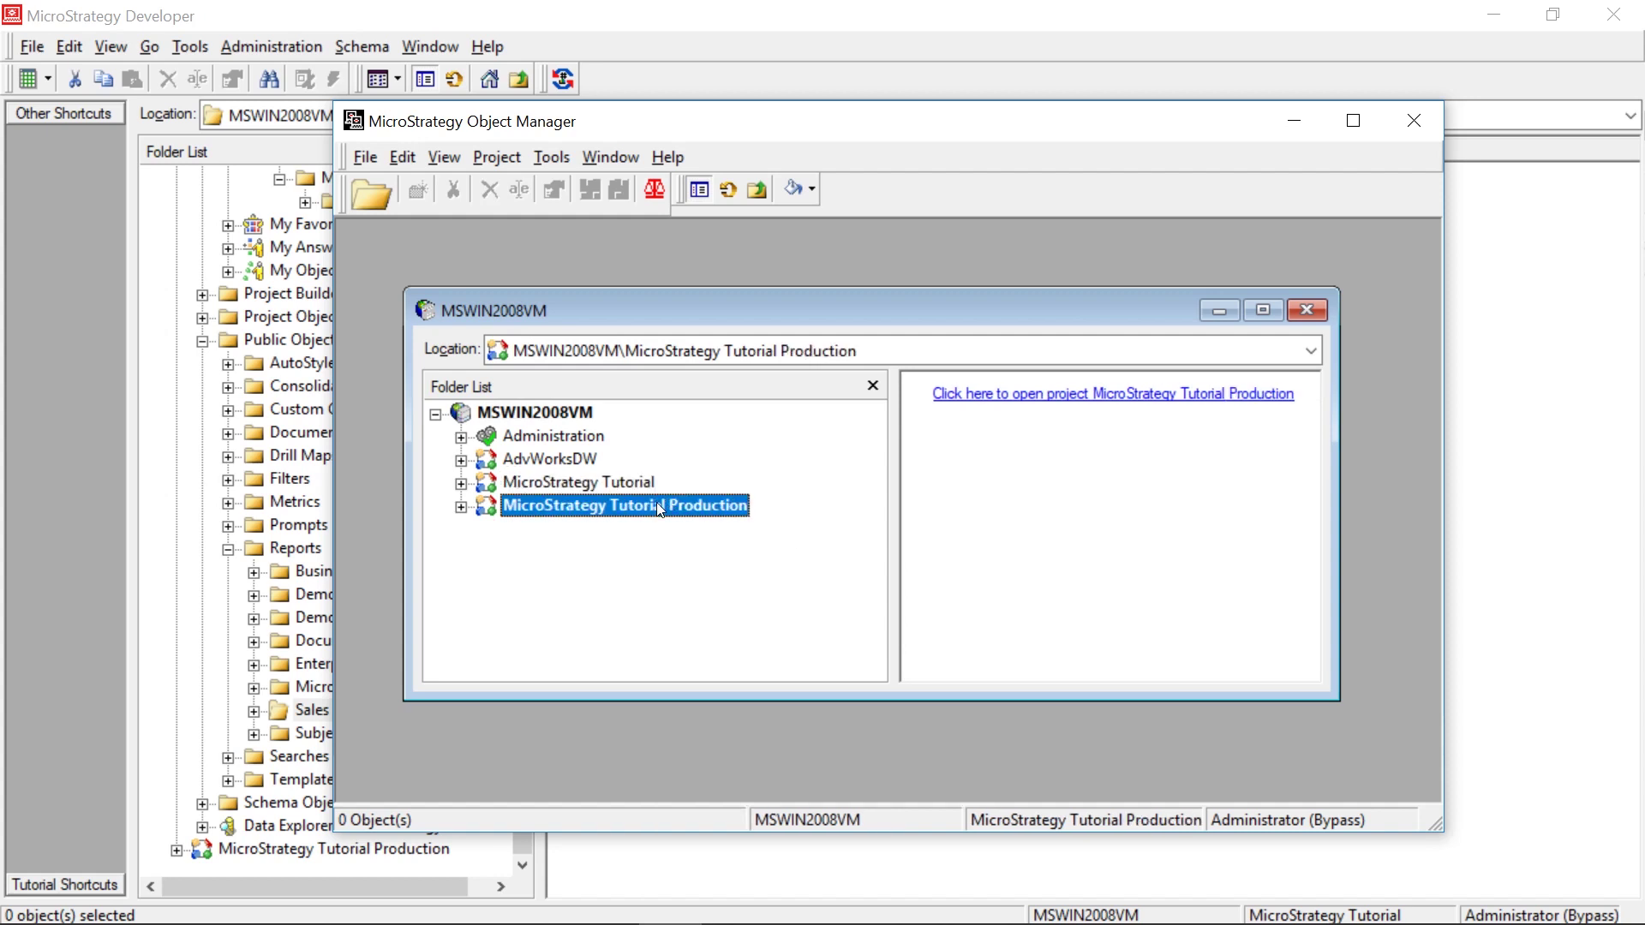
pyautogui.click(1268, 311)
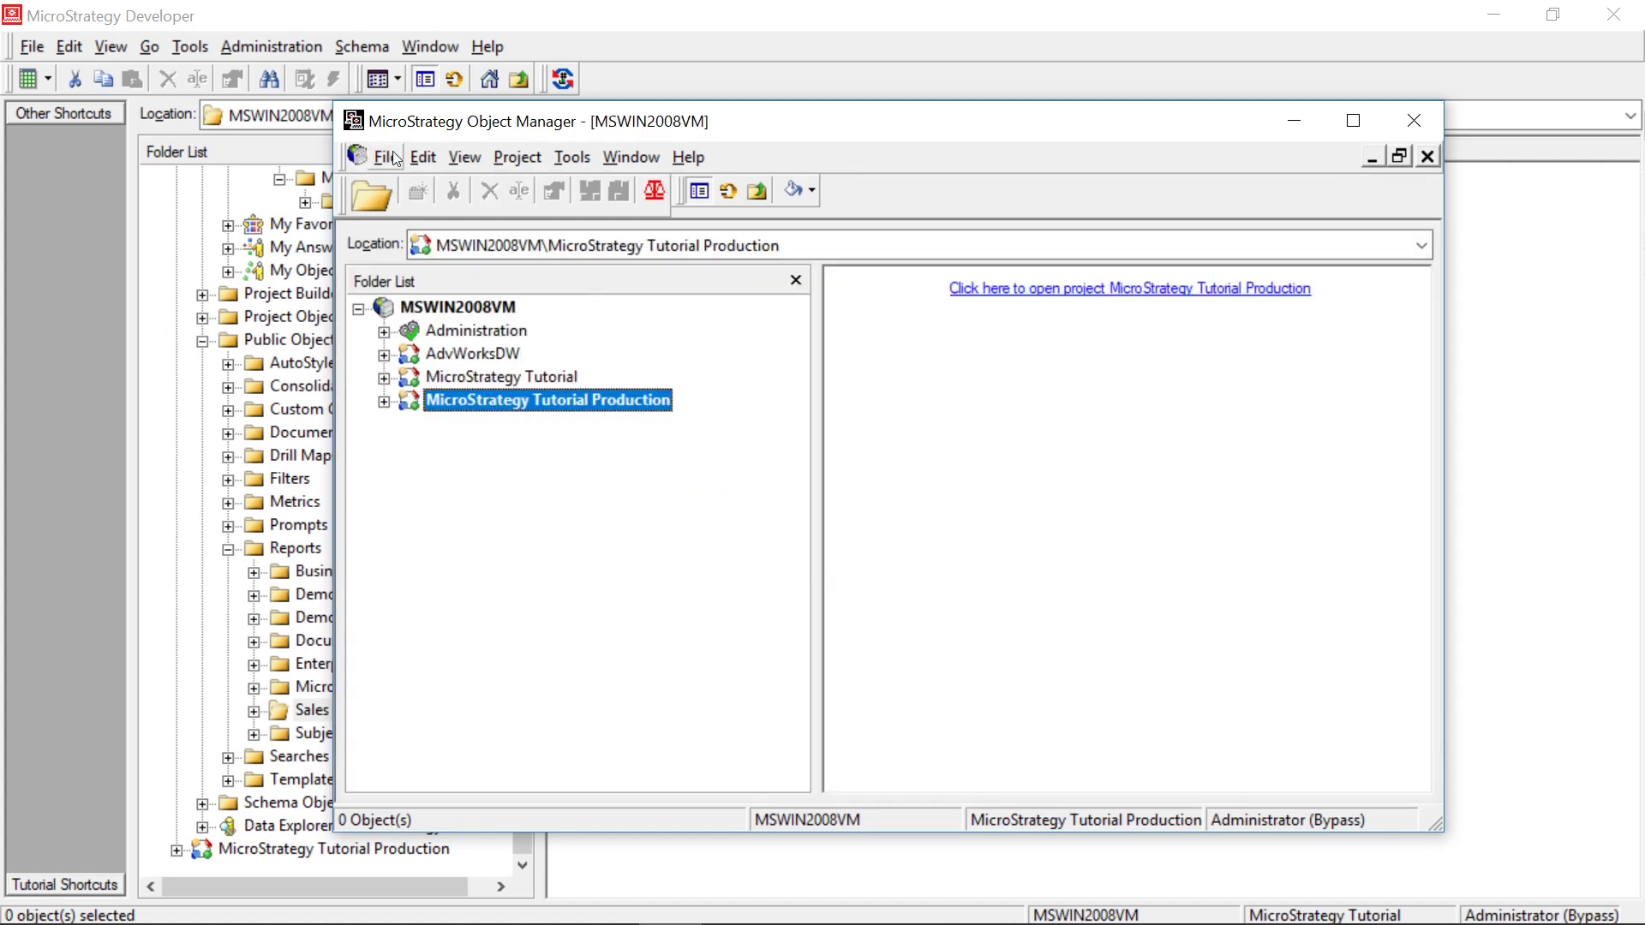
pyautogui.click(520, 376)
pyautogui.click(383, 377)
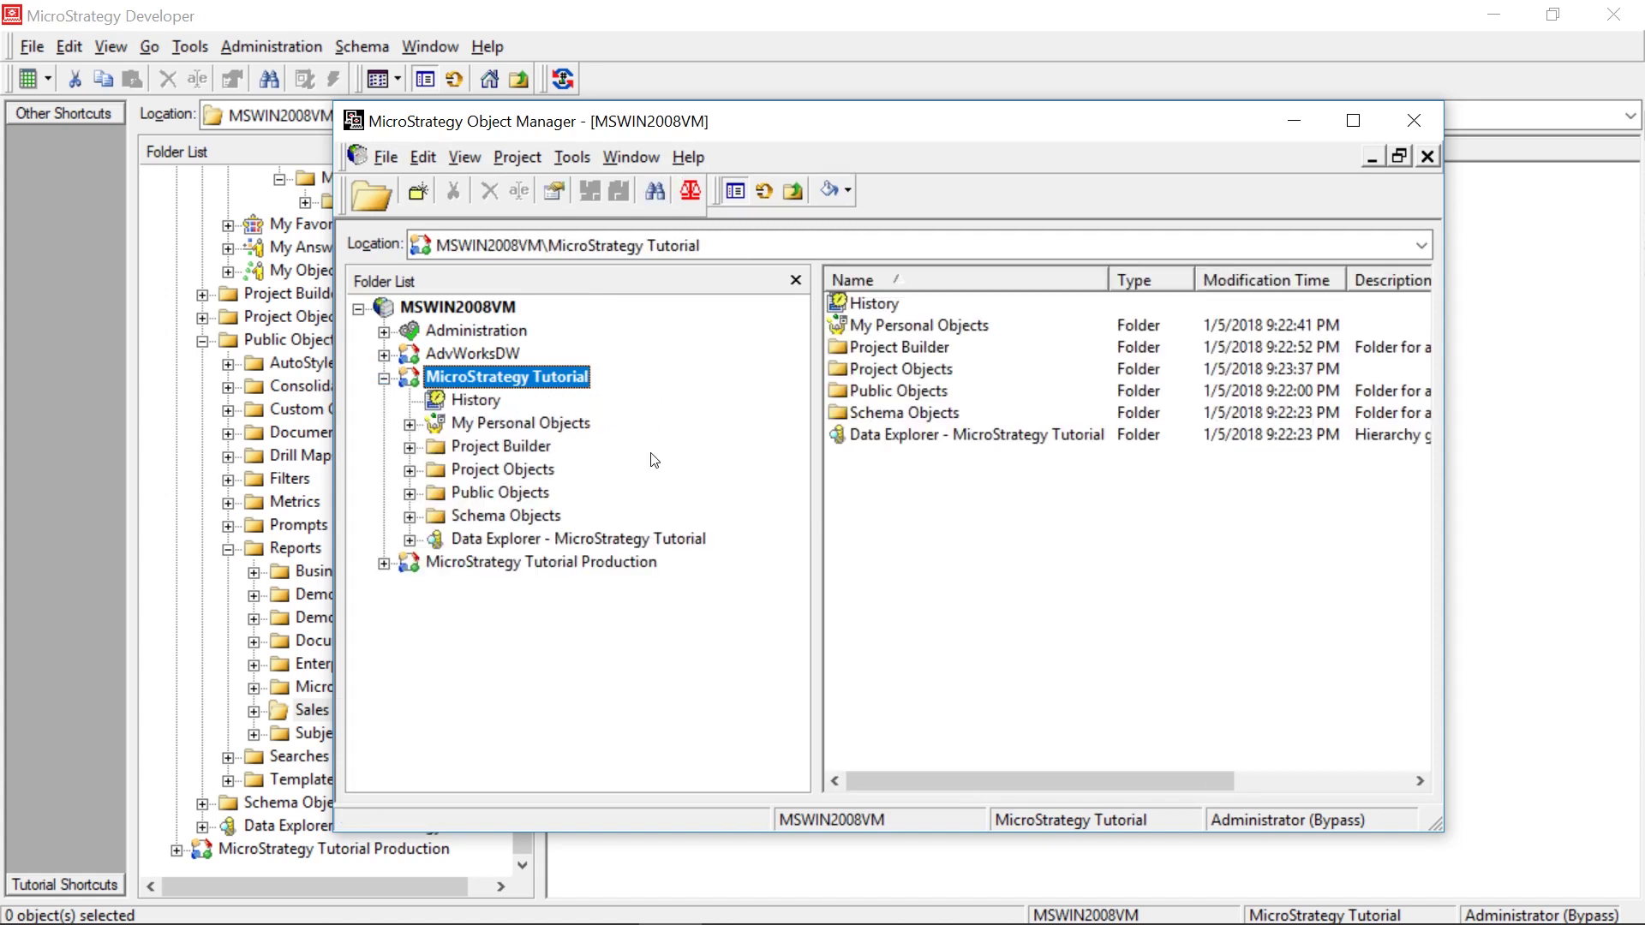
pyautogui.click(513, 392)
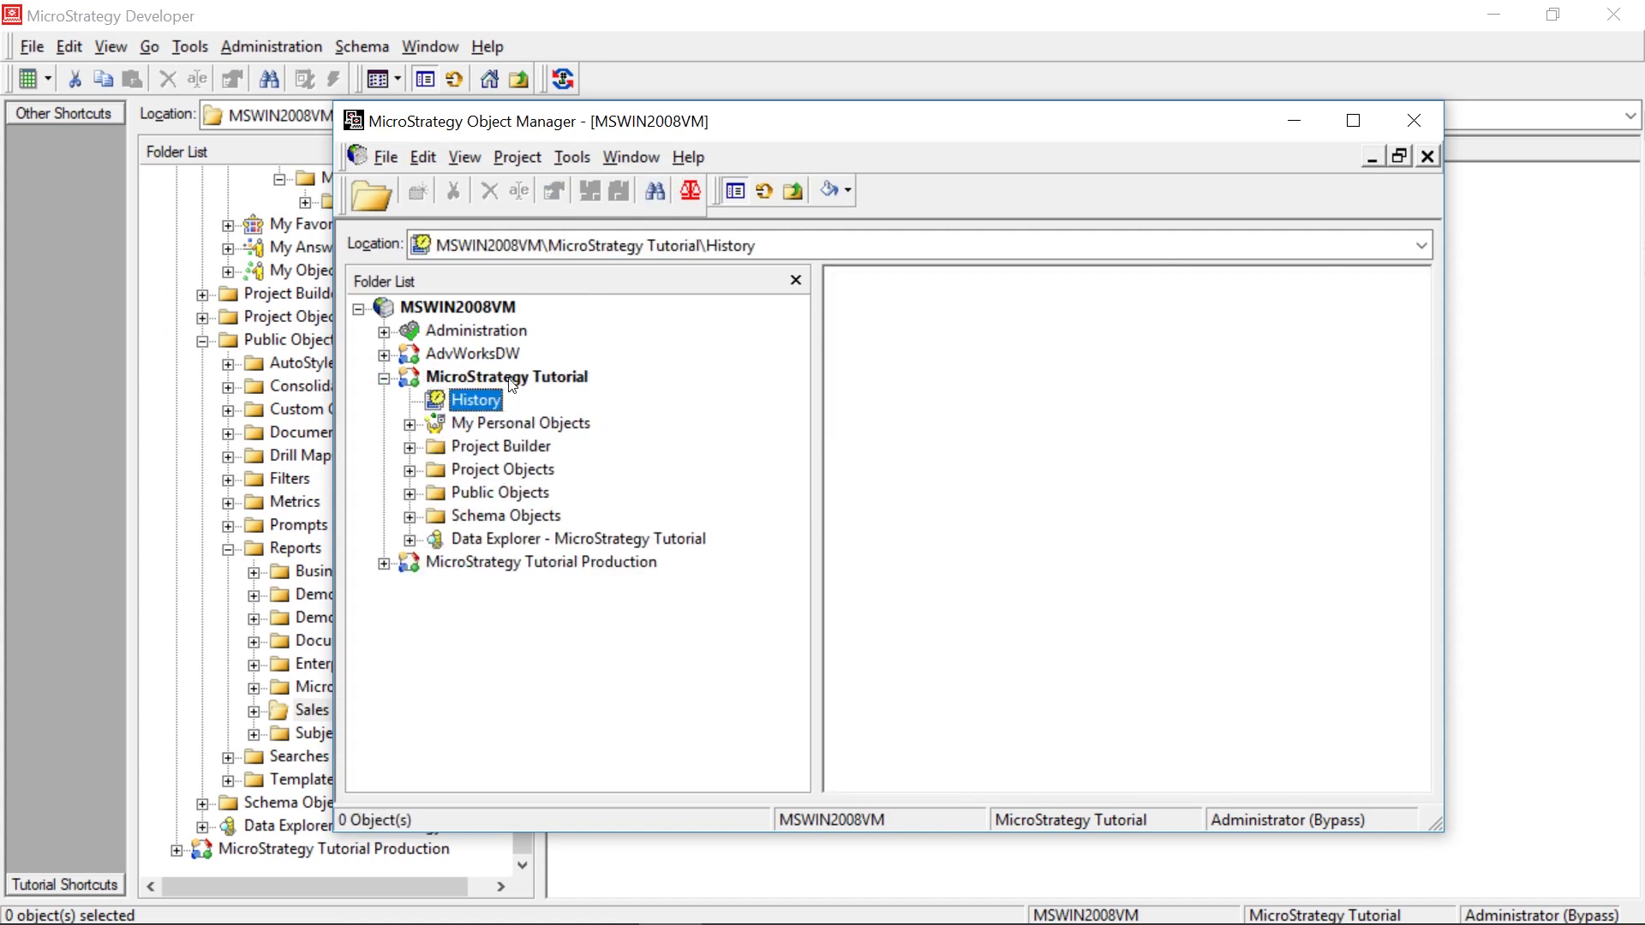
pyautogui.click(574, 158)
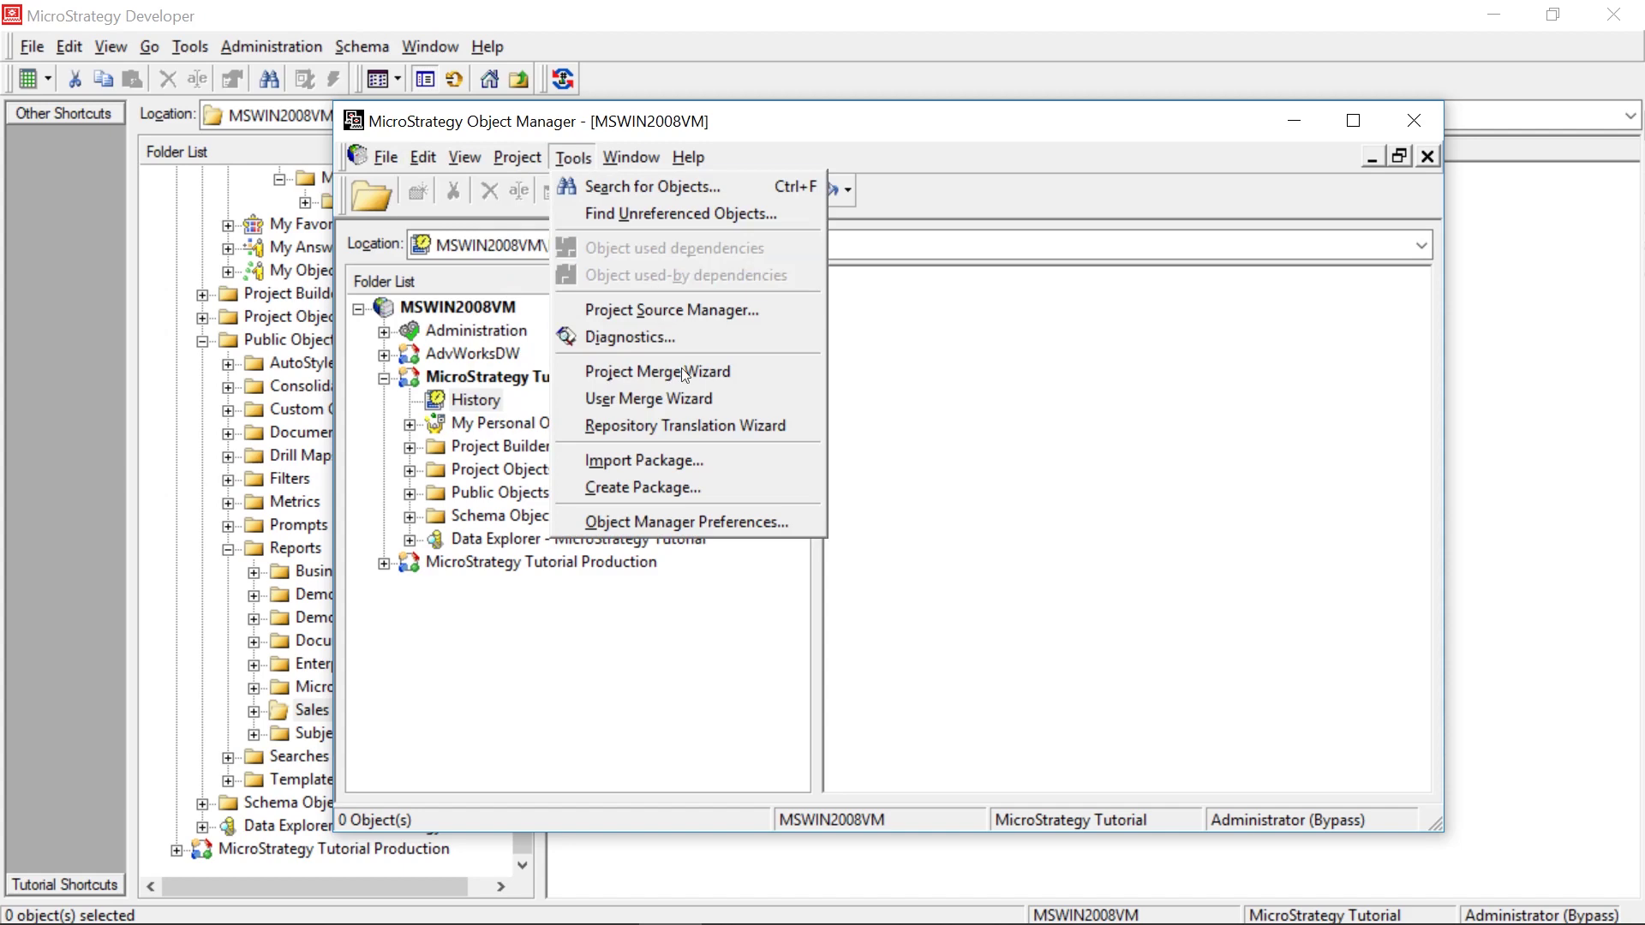
# - Start a new package and set it to save on the Desktop as BI_Promotion_SalesReport_01012019
pyautogui.click(738, 484)
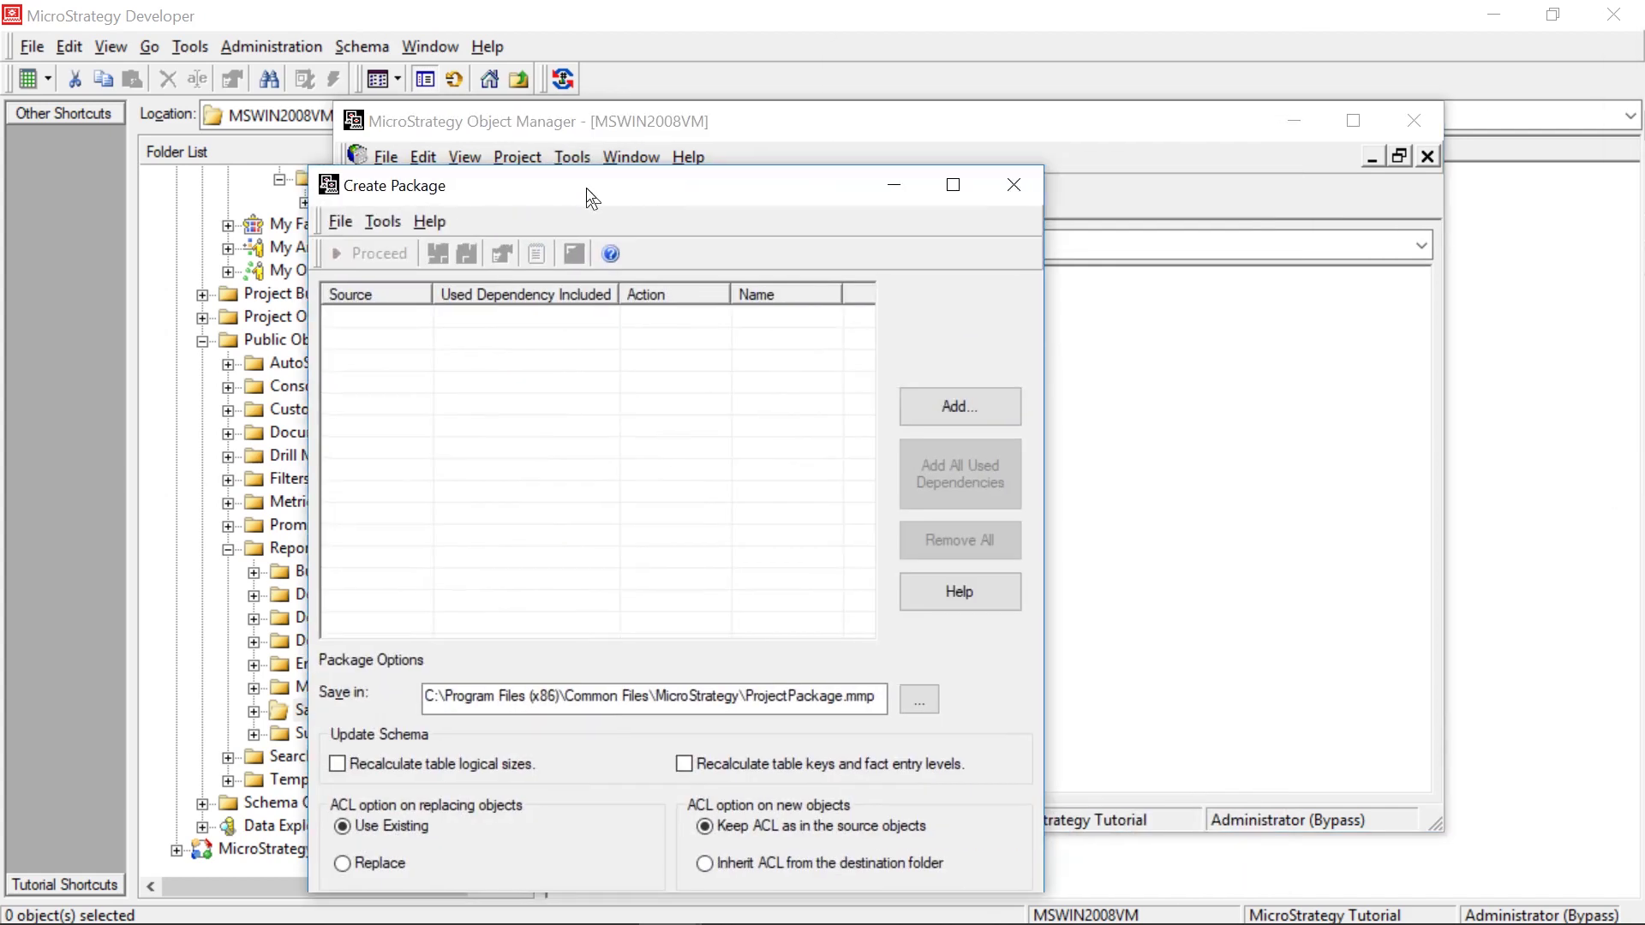
pyautogui.moveTo(604, 186); pyautogui.dragTo(724, 92)
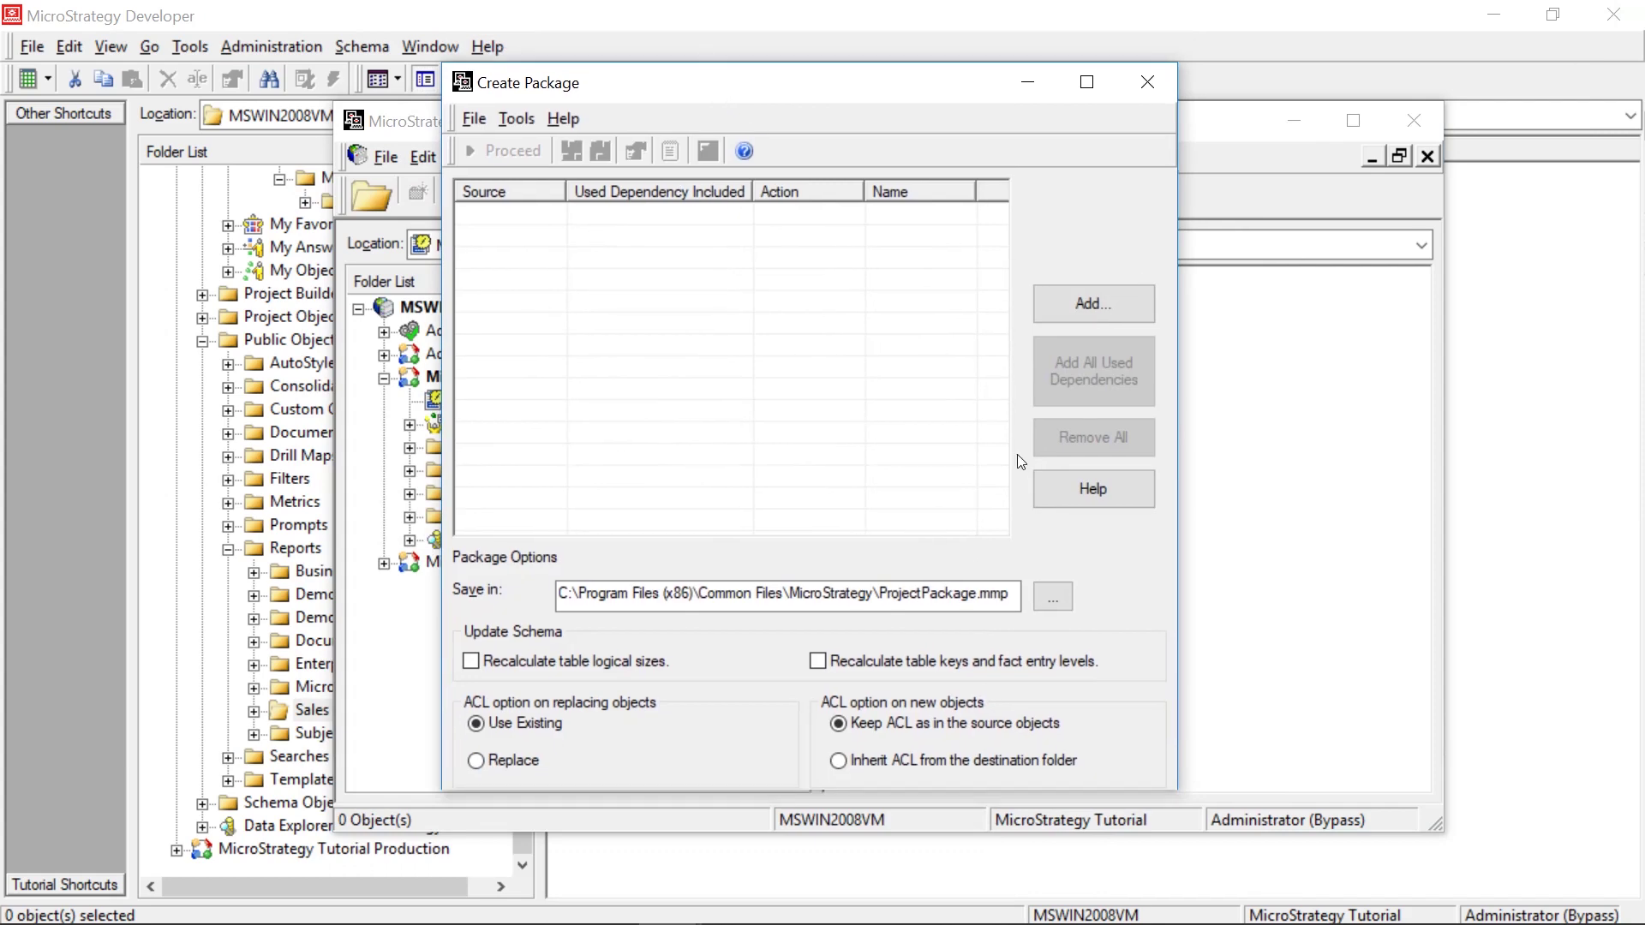
pyautogui.click(1053, 596)
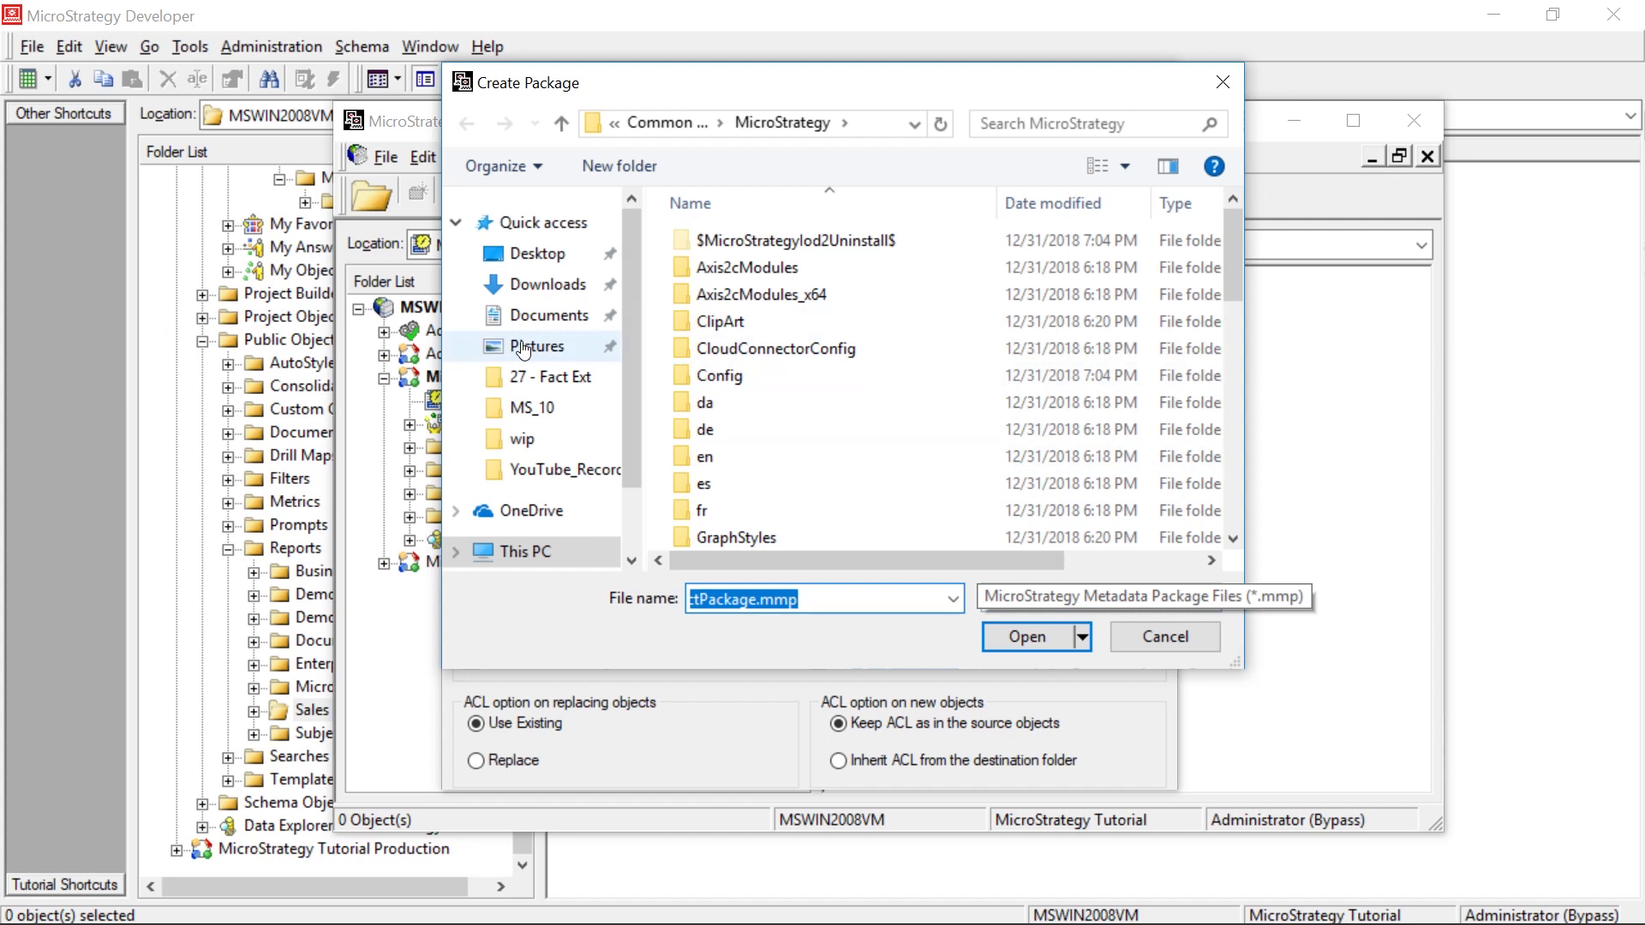
pyautogui.click(529, 256)
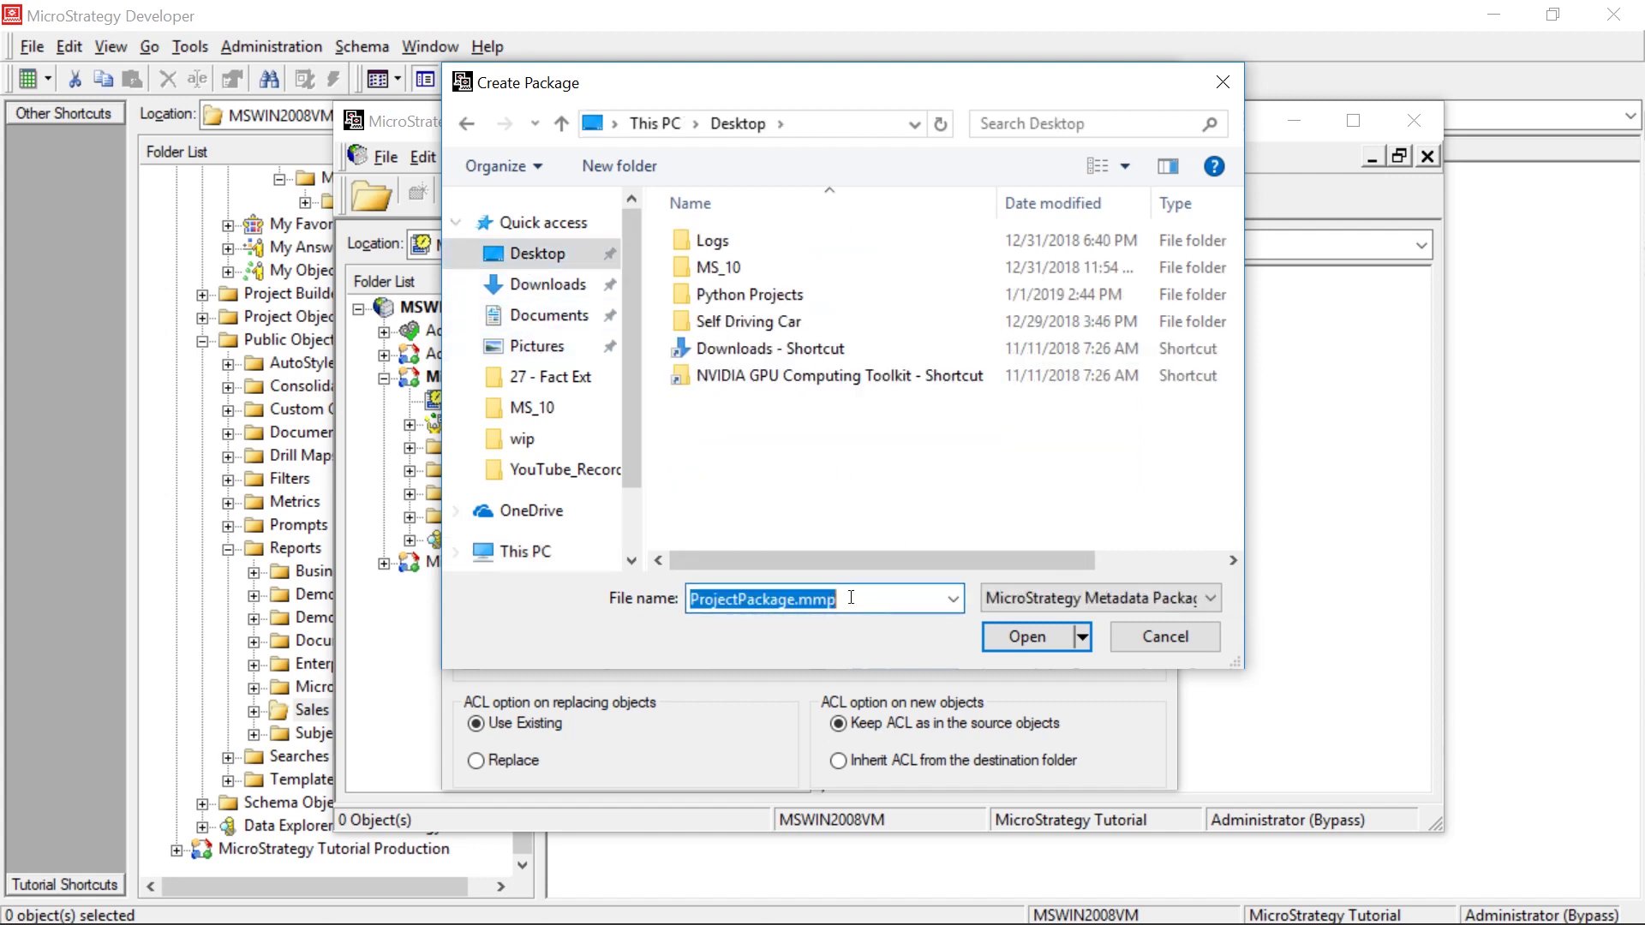
pyautogui.click(809, 597)
pyautogui.doubleClick(796, 600)
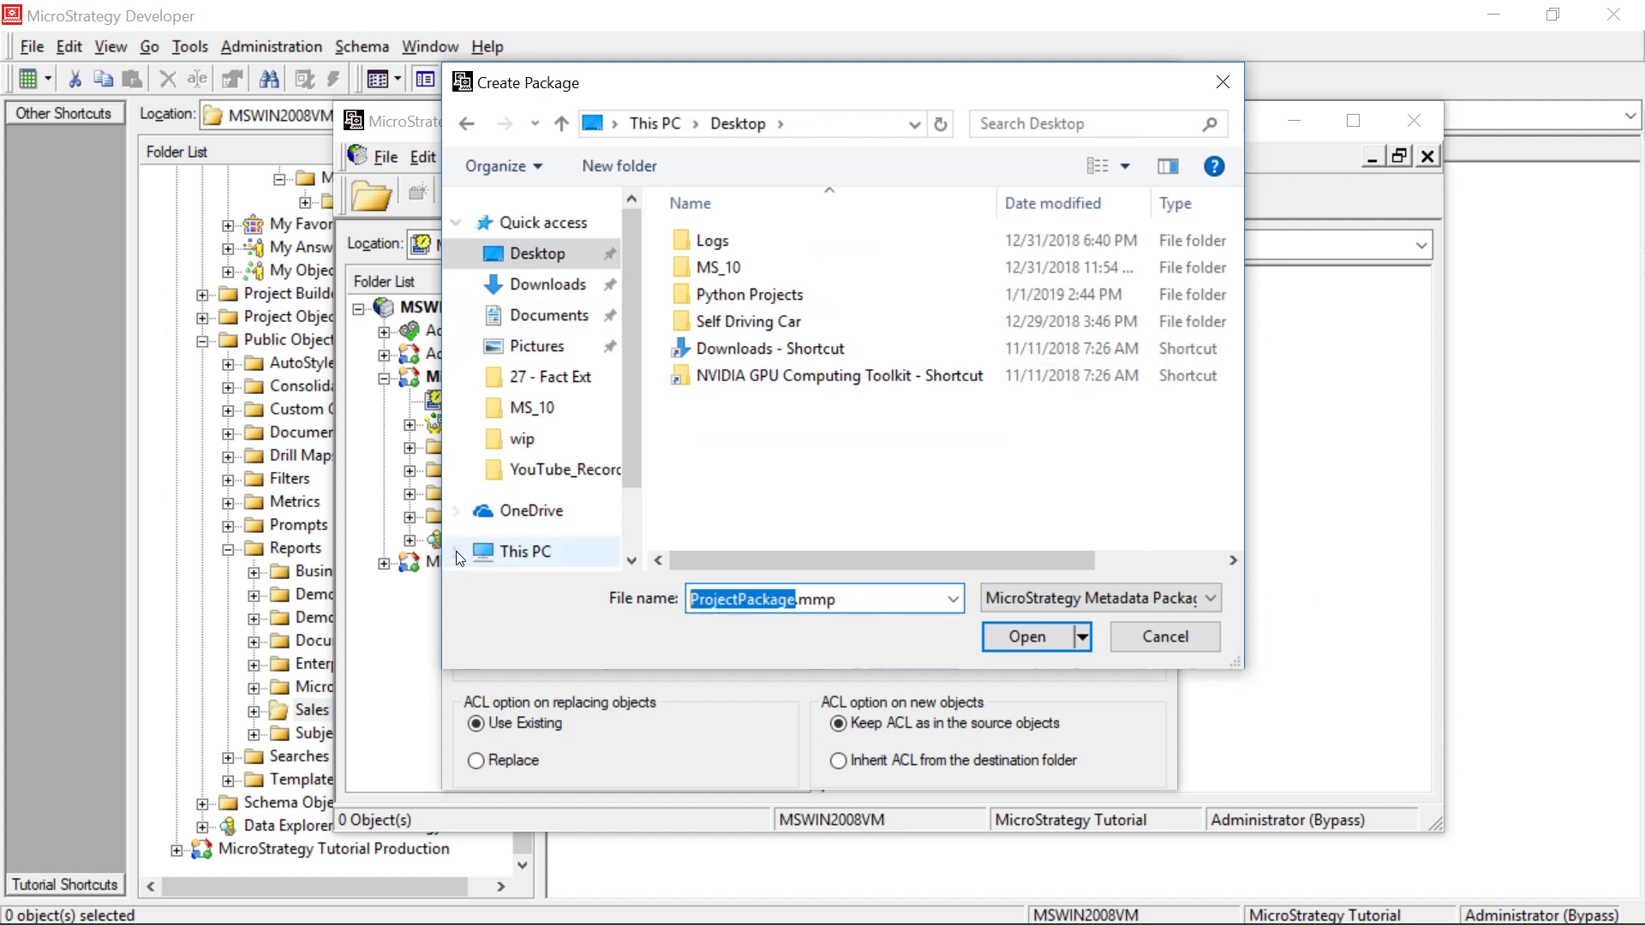
pyautogui.write('BI_Promoti')
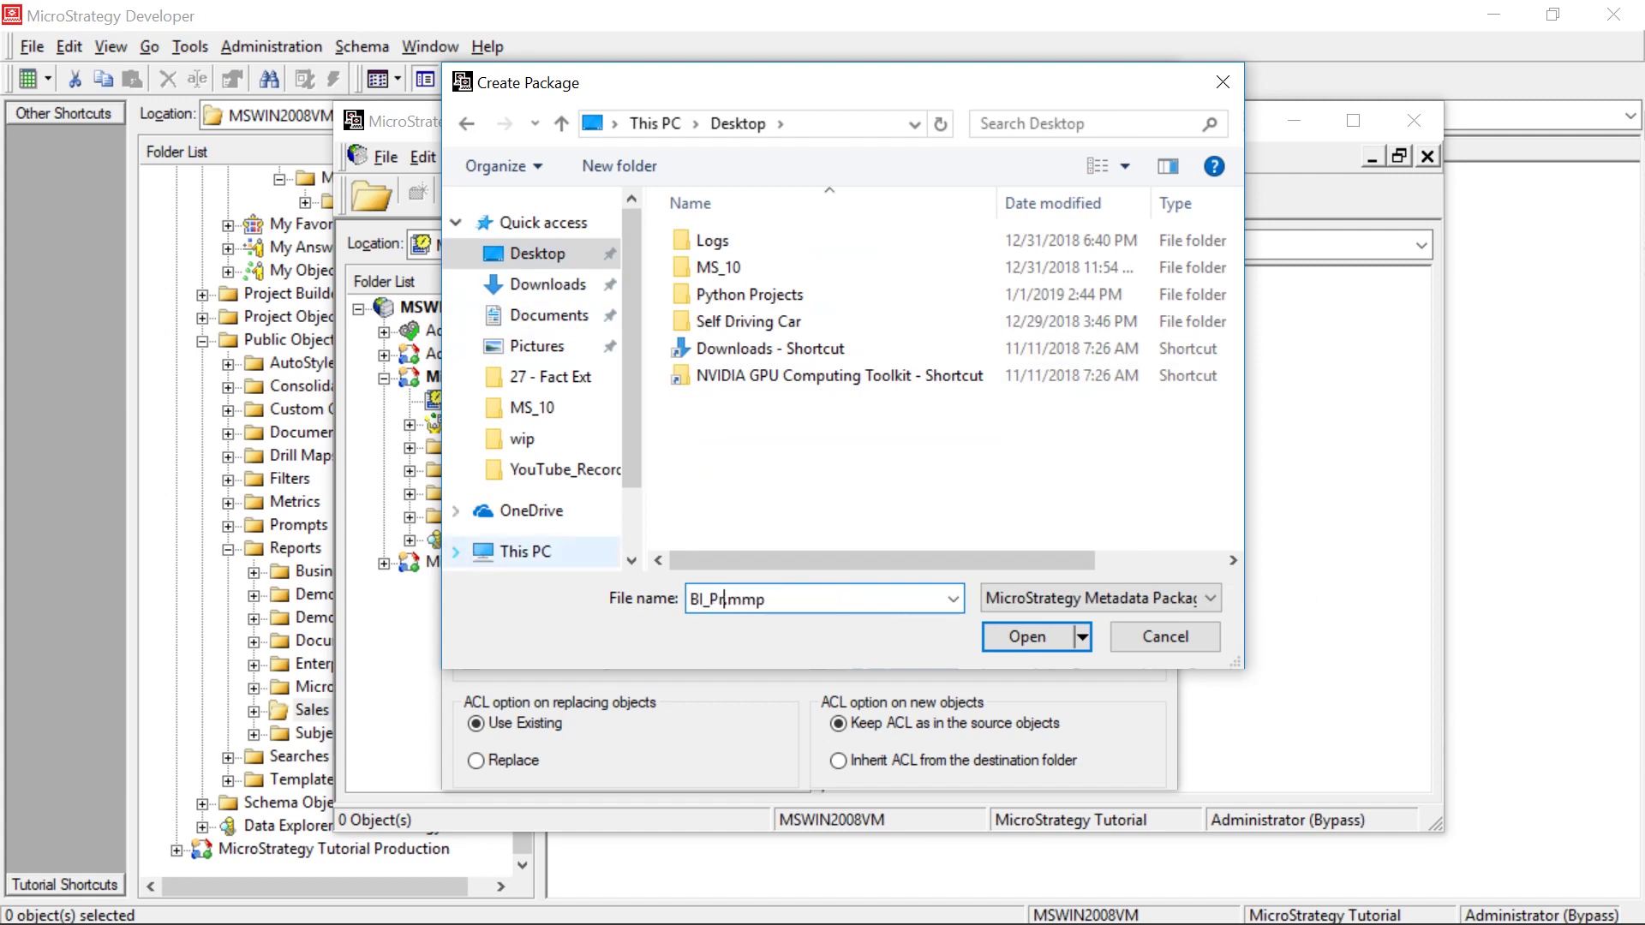
pyautogui.write('on_SalesReport')
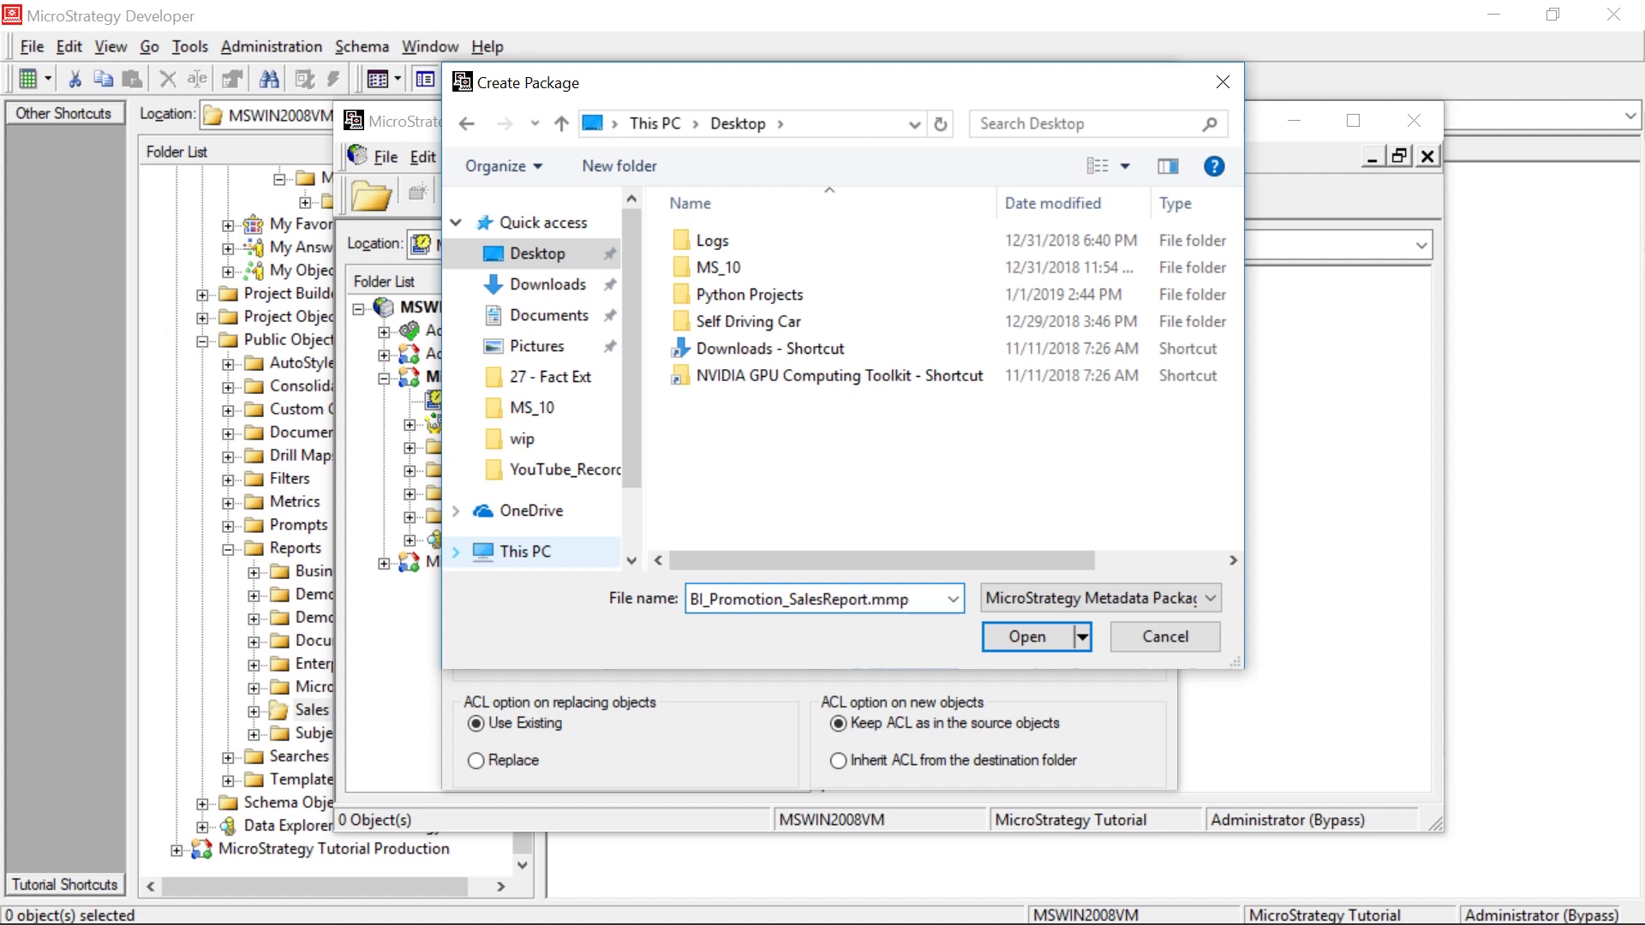
pyautogui.write('_01012019')
pyautogui.click(1047, 636)
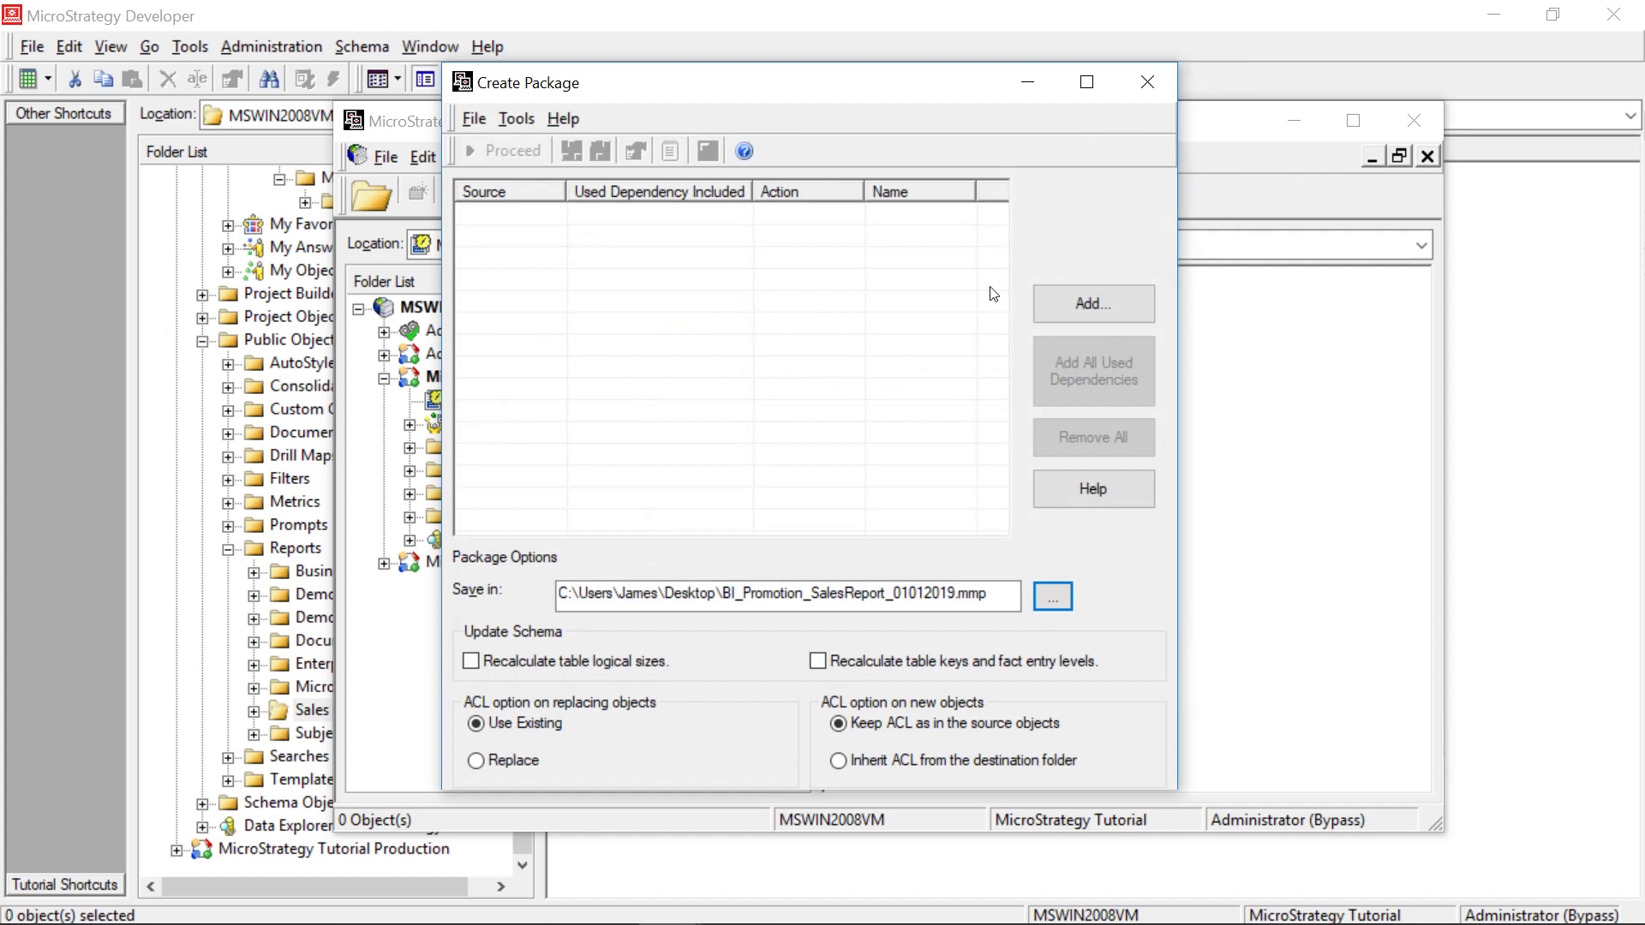
# - Add Sales by Day from My Reports › 29 - Obj Mgr › Migrations › 01-01-2018 to the package
pyautogui.click(1099, 297)
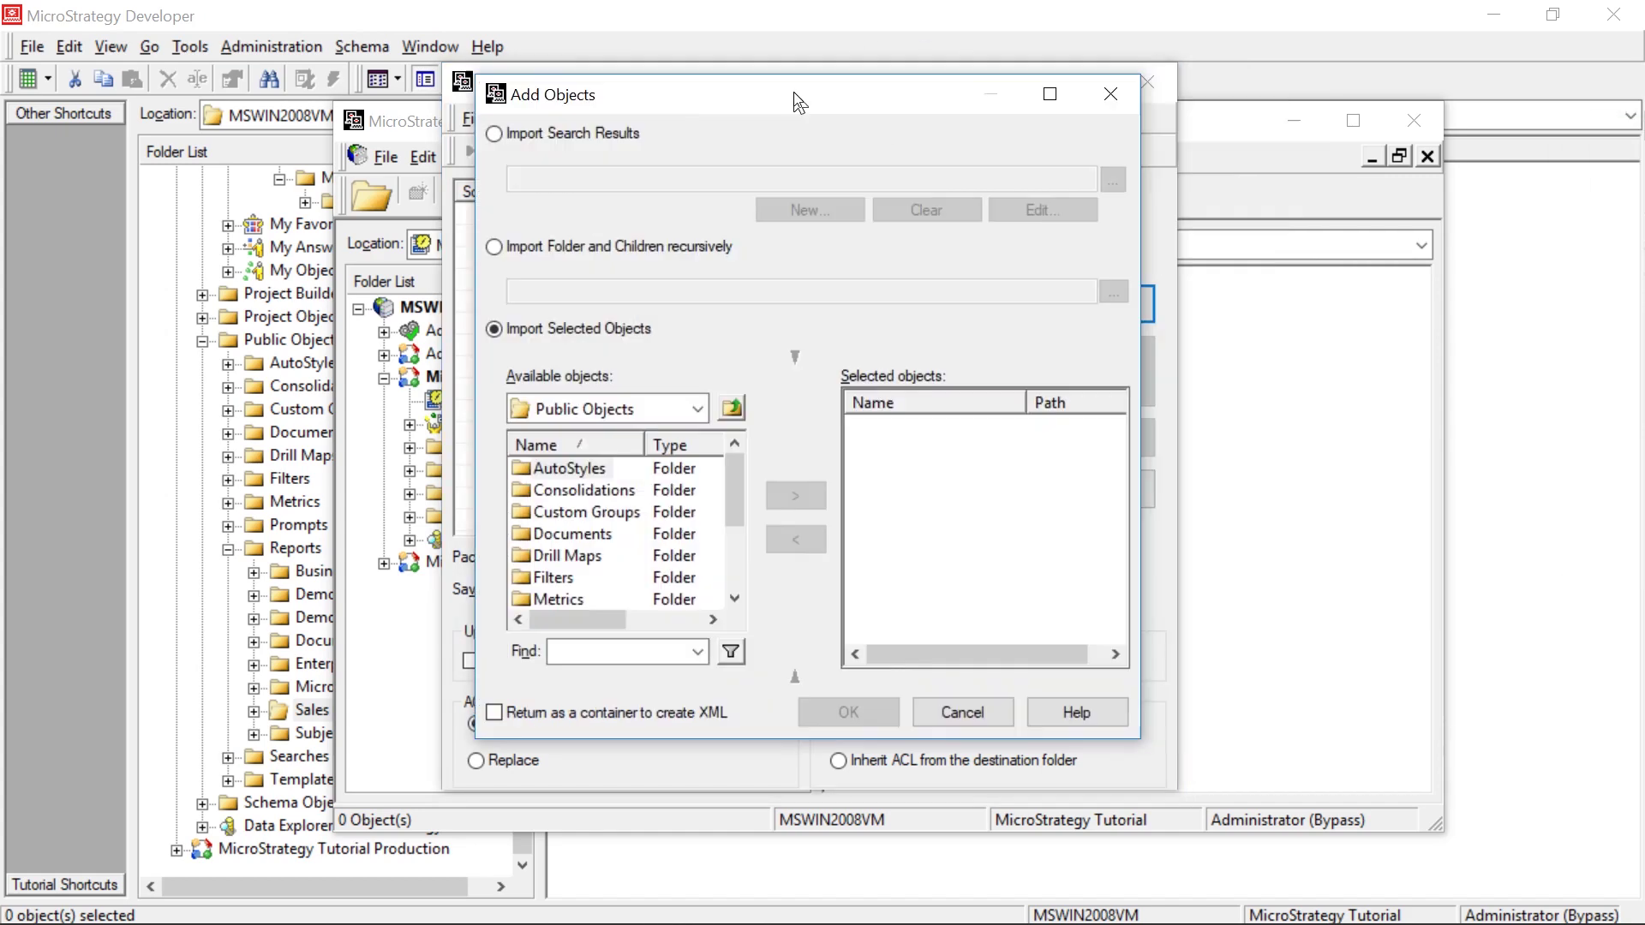
pyautogui.moveTo(794, 96); pyautogui.dragTo(813, 98)
pyautogui.click(718, 412)
pyautogui.click(669, 471)
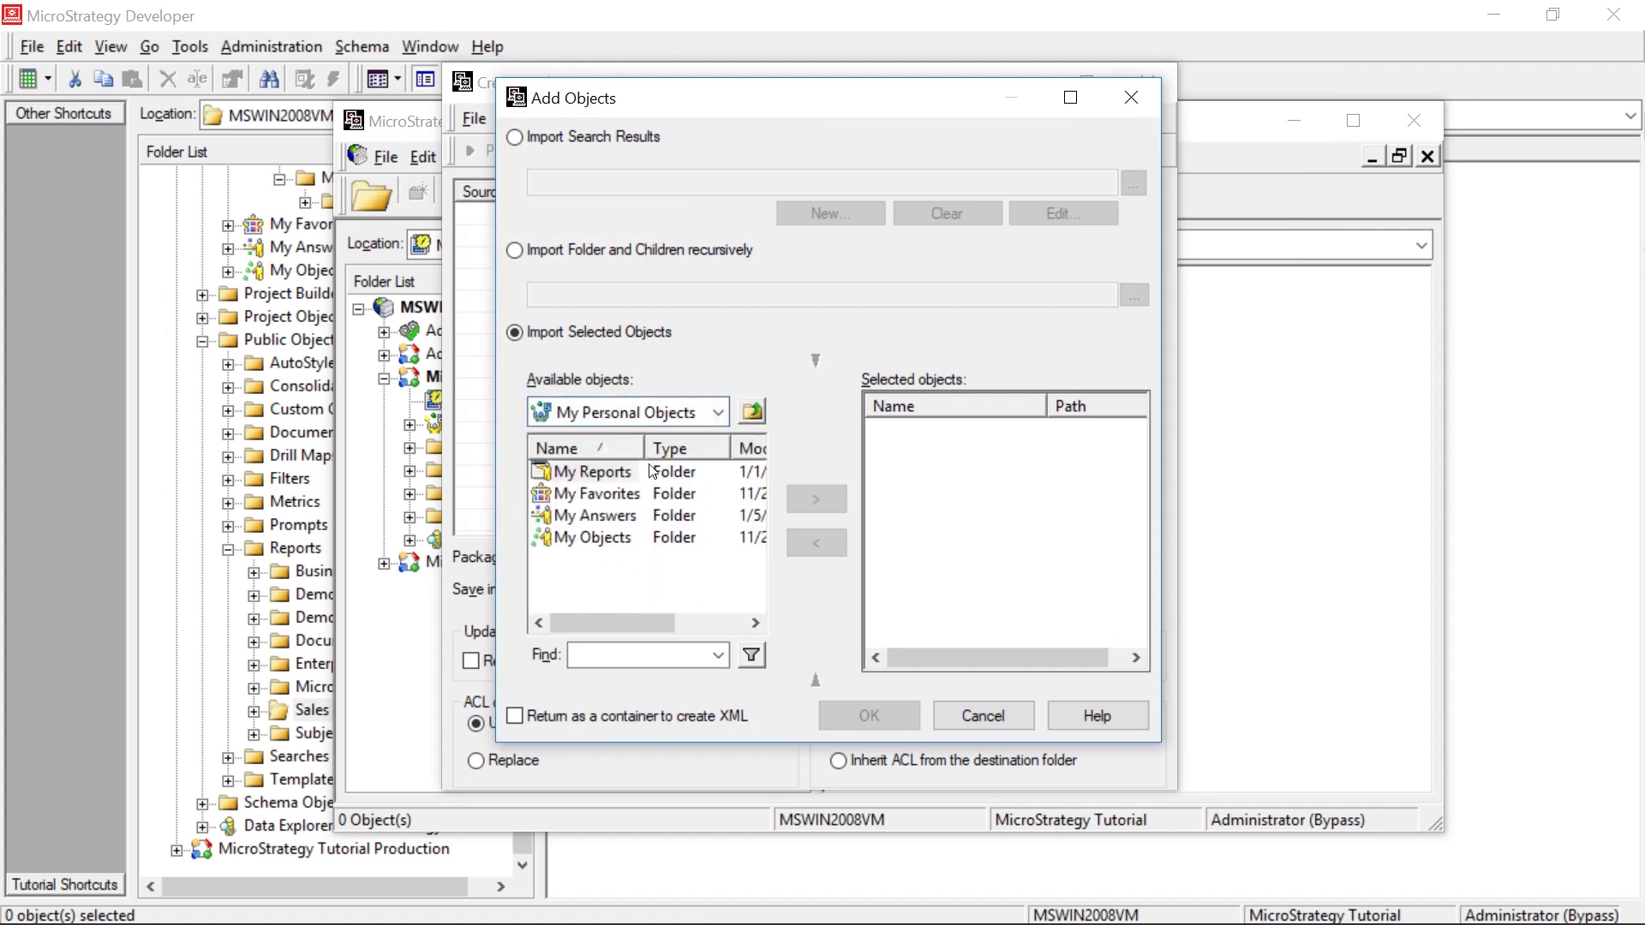
pyautogui.doubleClick(594, 469)
pyautogui.moveTo(755, 476); pyautogui.dragTo(755, 572)
pyautogui.doubleClick(638, 559)
pyautogui.doubleClick(593, 473)
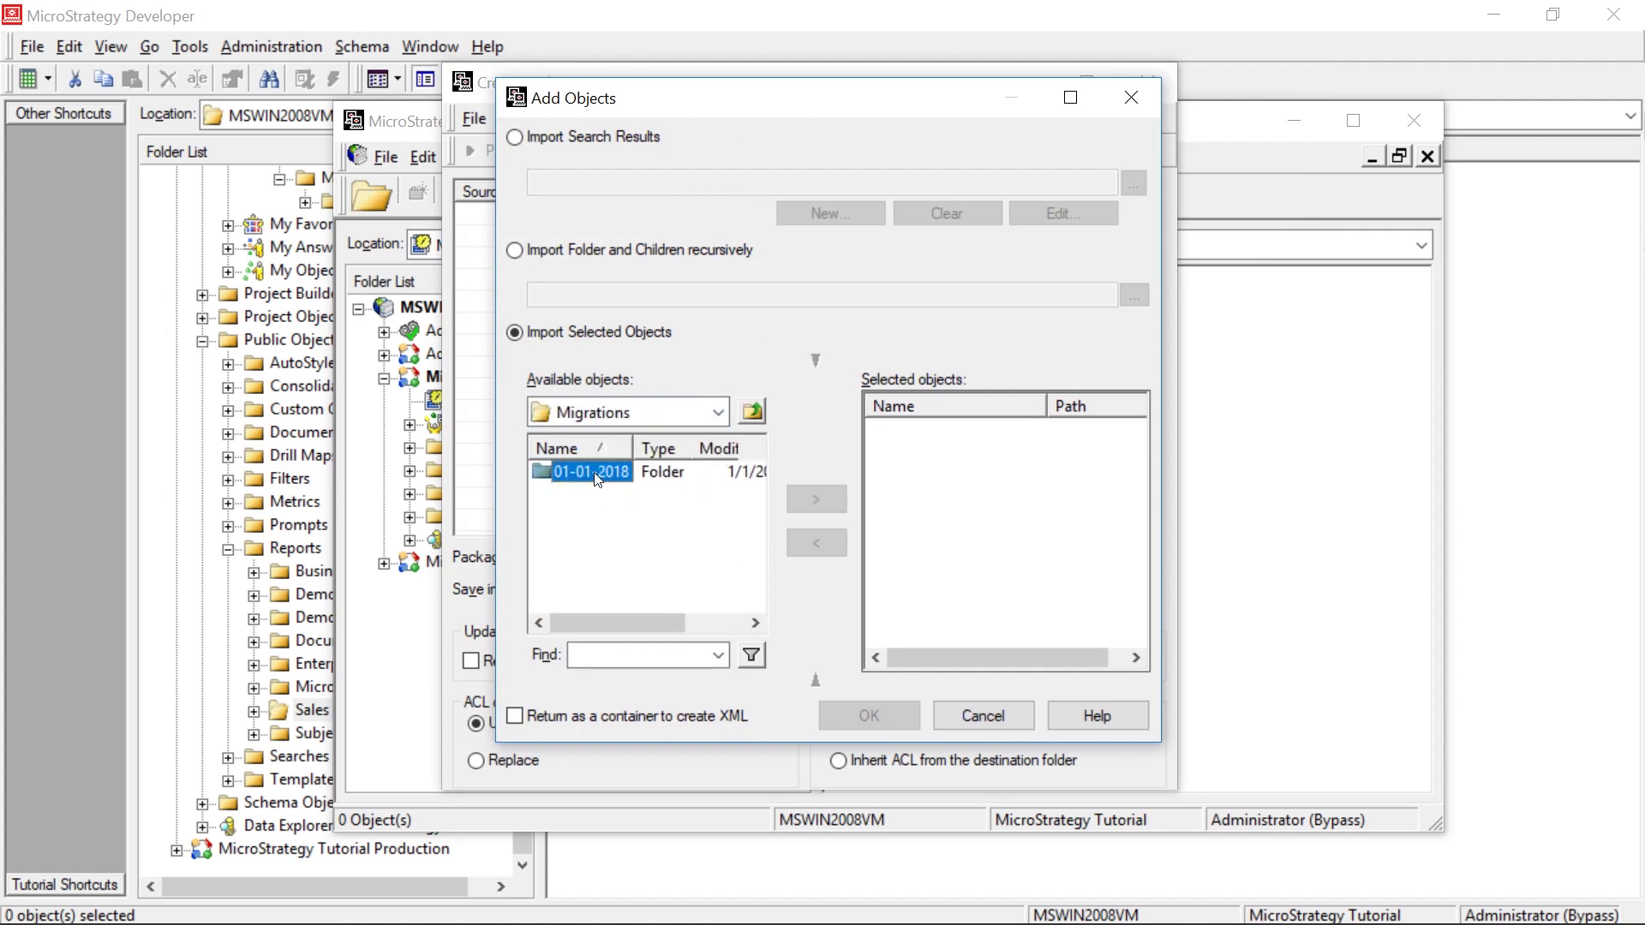
pyautogui.doubleClick(593, 478)
pyautogui.doubleClick(583, 489)
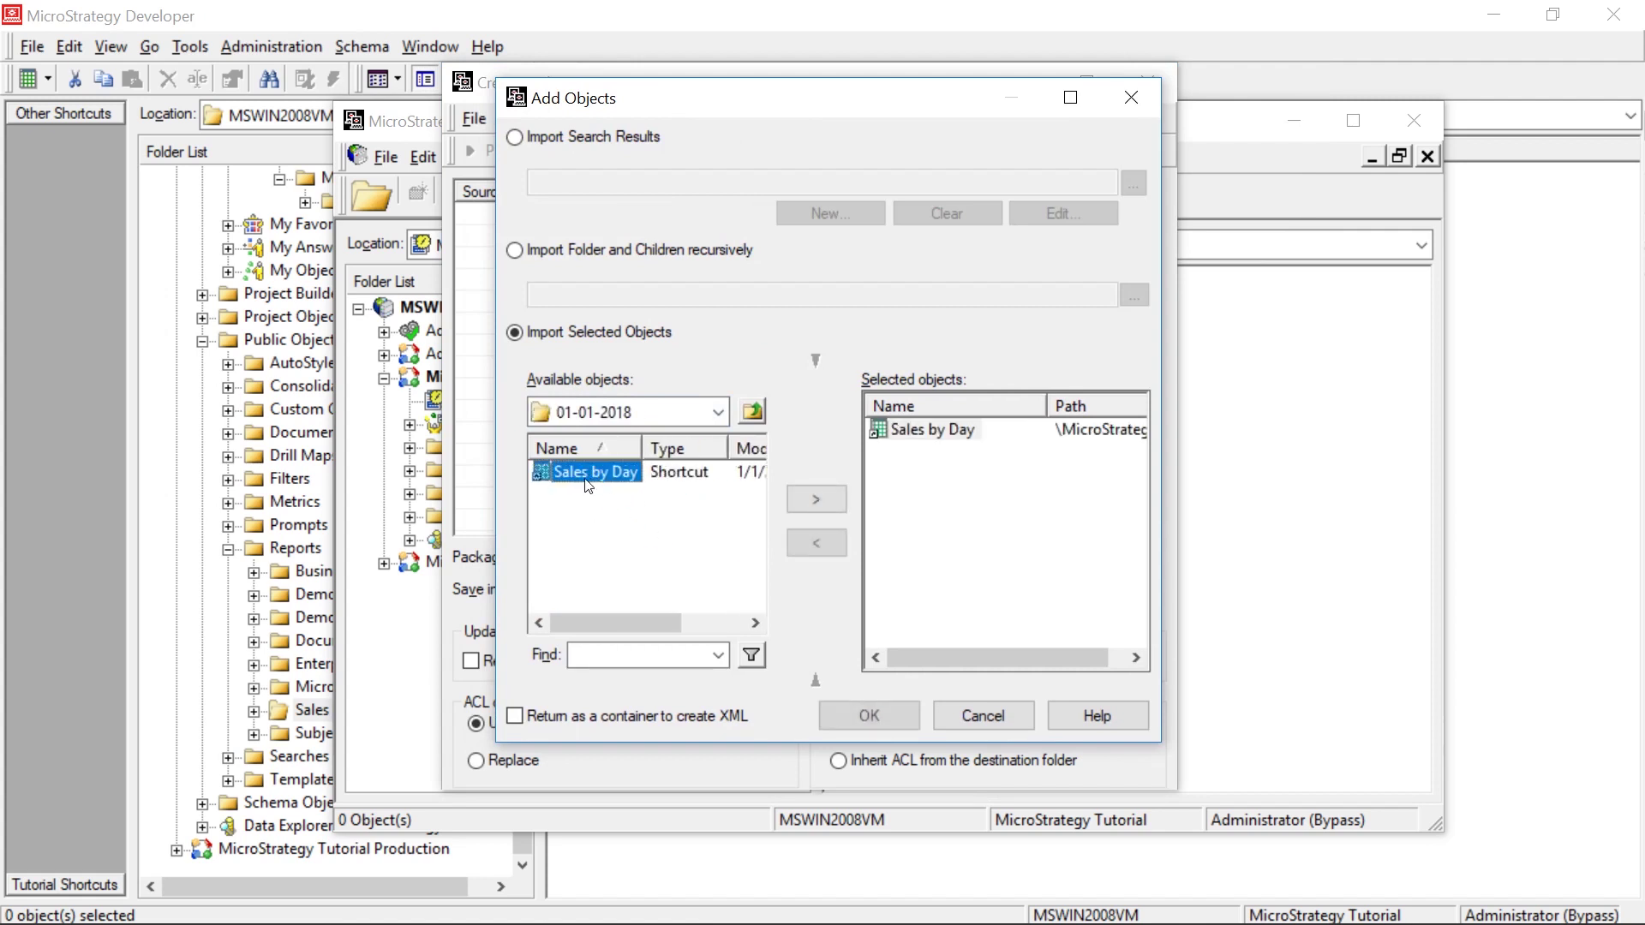
pyautogui.click(860, 709)
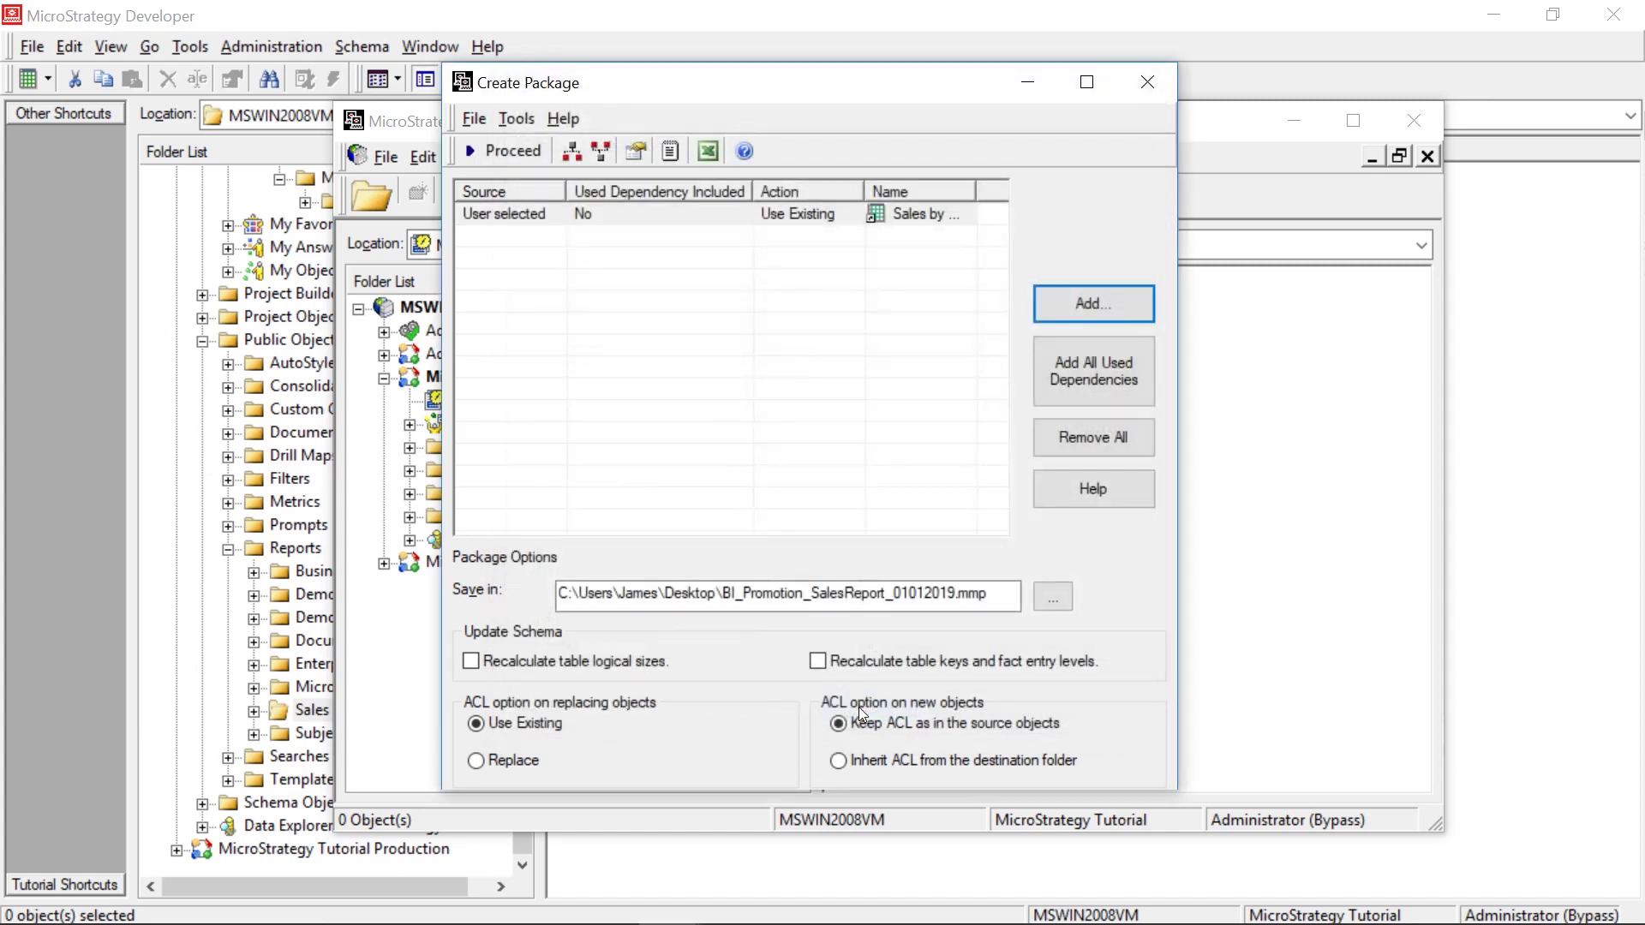
# - Drag the child Sales by Day from the report's Used dependencies window into the package list
pyautogui.moveTo(1179, 244); pyautogui.dragTo(1424, 245)
pyautogui.moveTo(975, 189); pyautogui.dragTo(1047, 189)
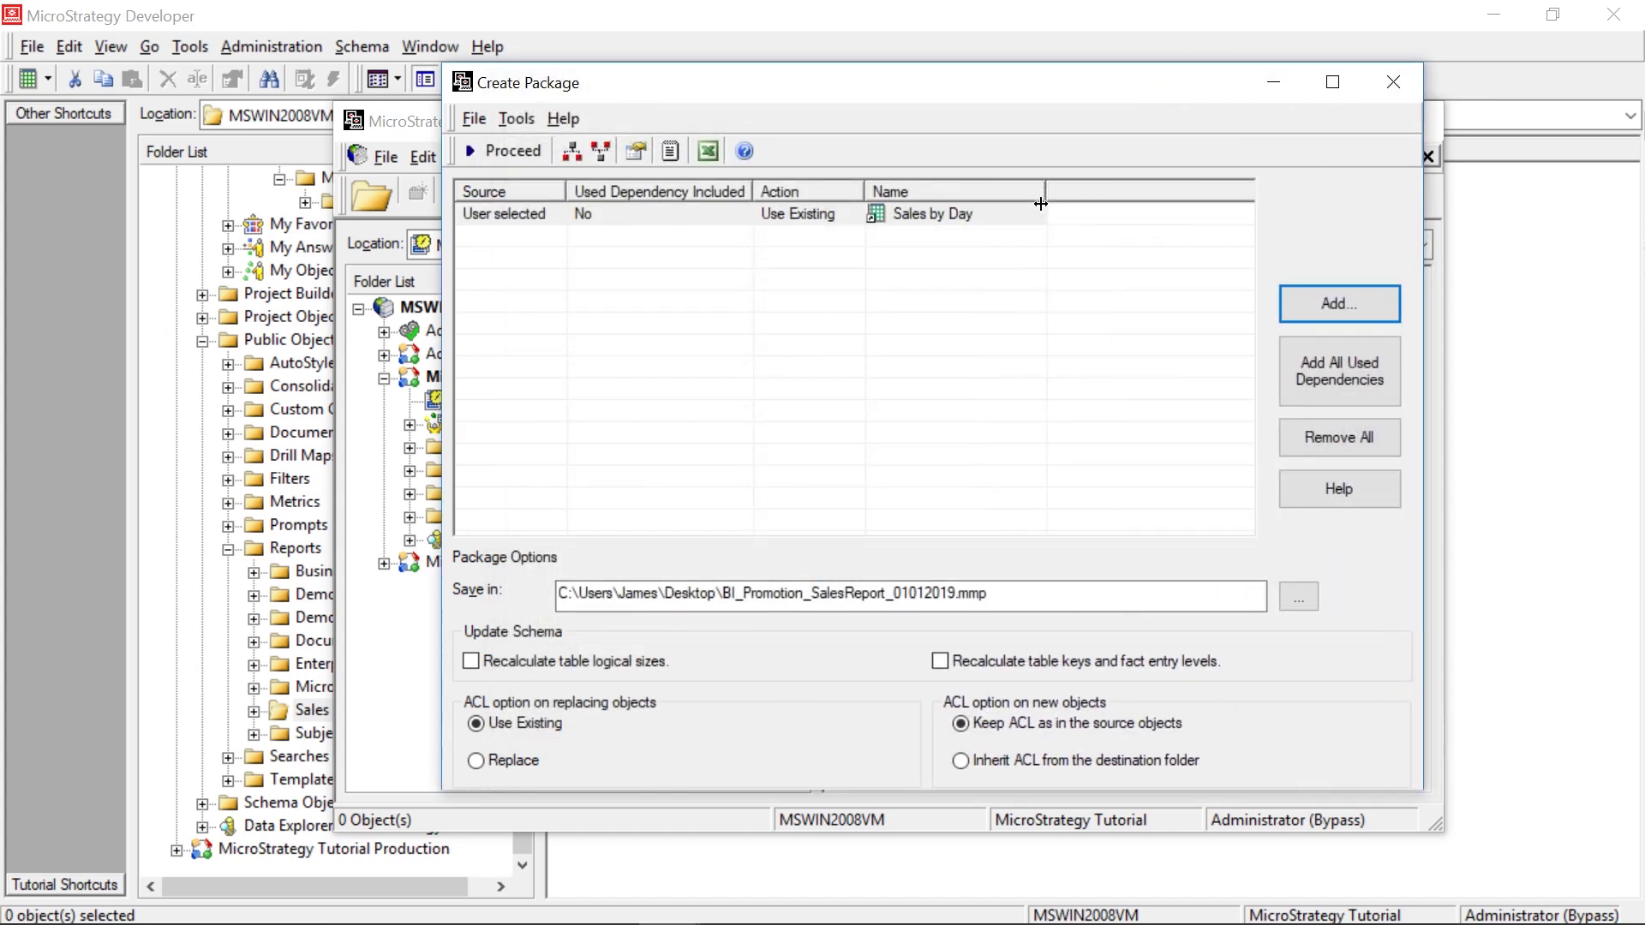
pyautogui.click(1015, 215)
pyautogui.click(571, 152)
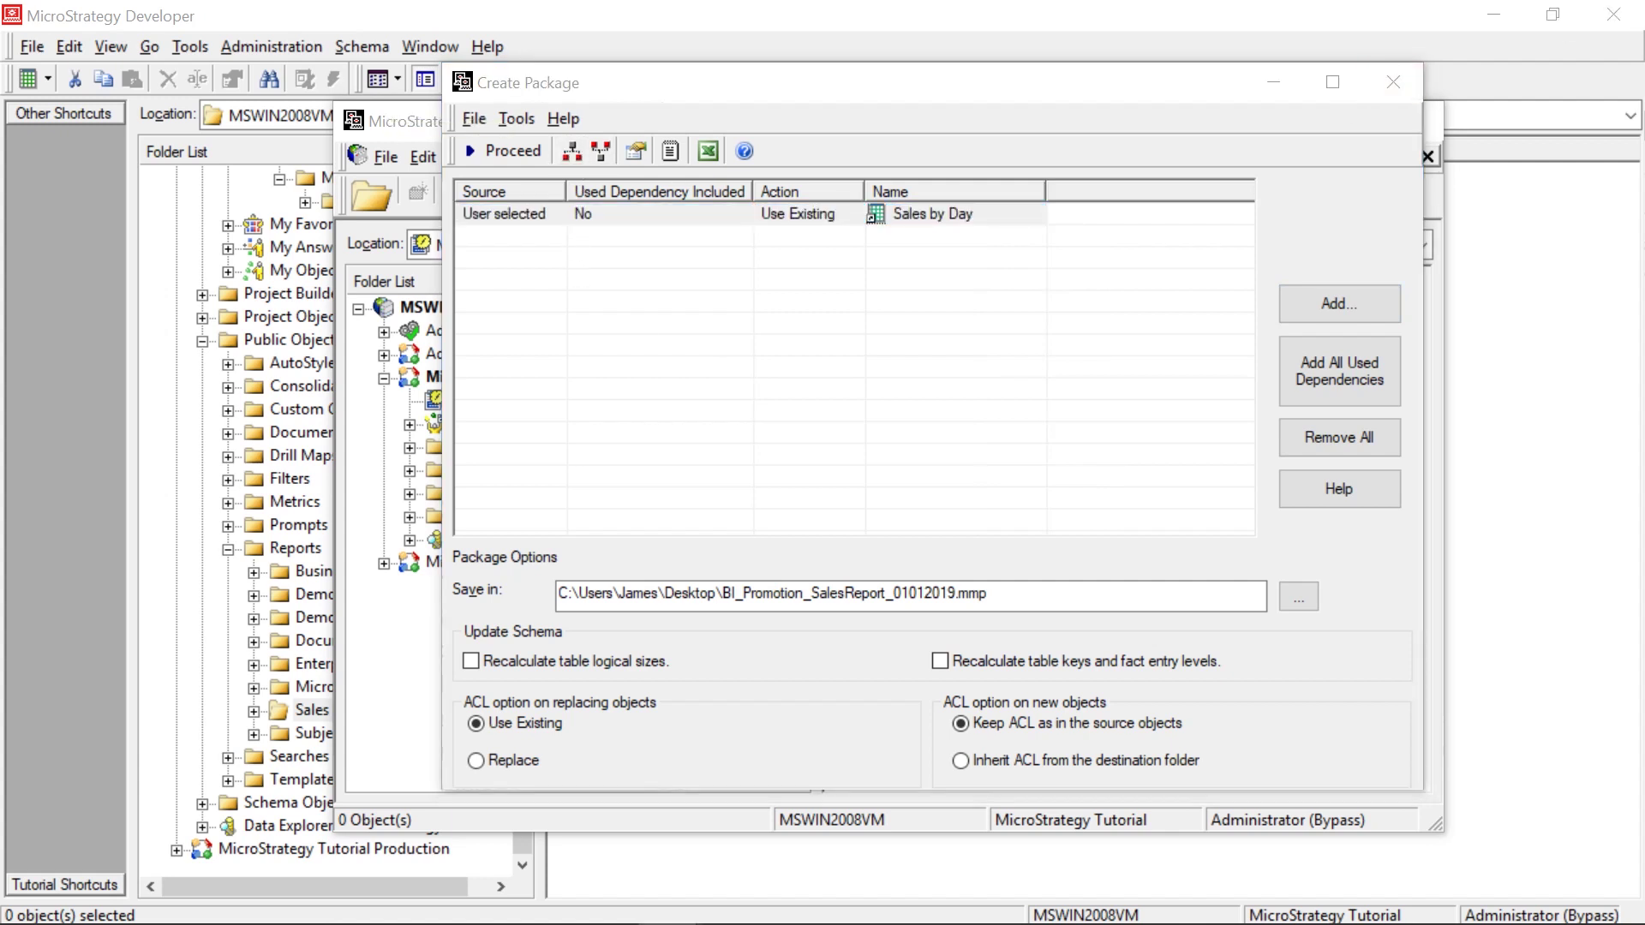
pyautogui.moveTo(1567, 101); pyautogui.dragTo(787, 195)
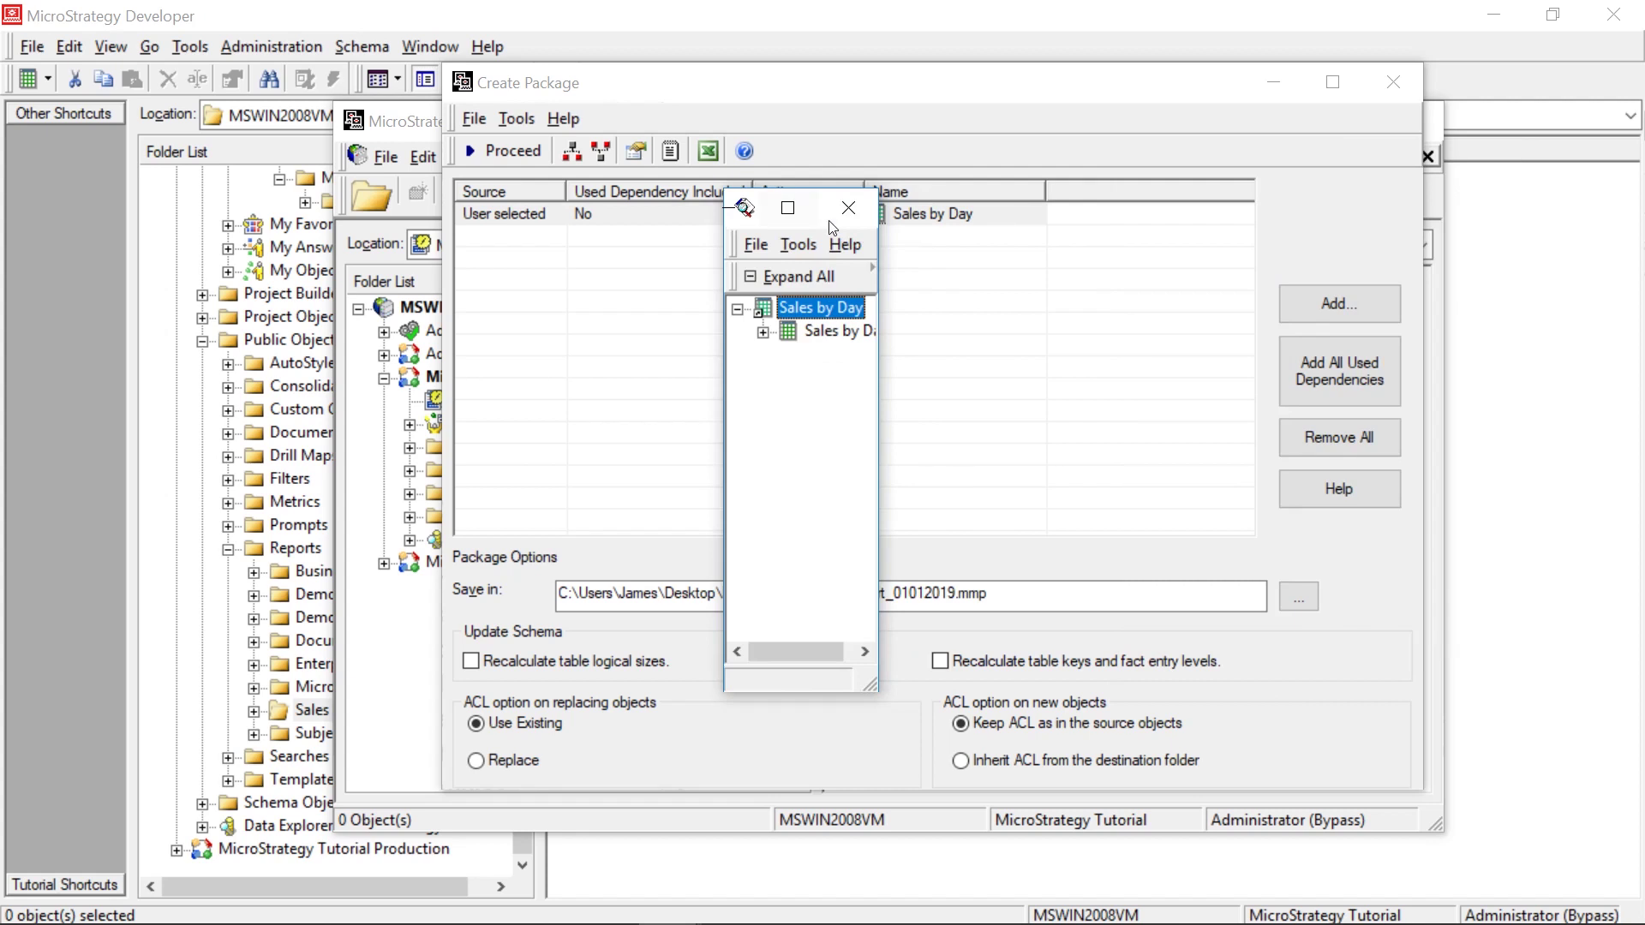
pyautogui.moveTo(912, 363); pyautogui.dragTo(1340, 363)
pyautogui.moveTo(1033, 209); pyautogui.dragTo(1236, 209)
pyautogui.moveTo(1057, 340); pyautogui.dragTo(672, 310)
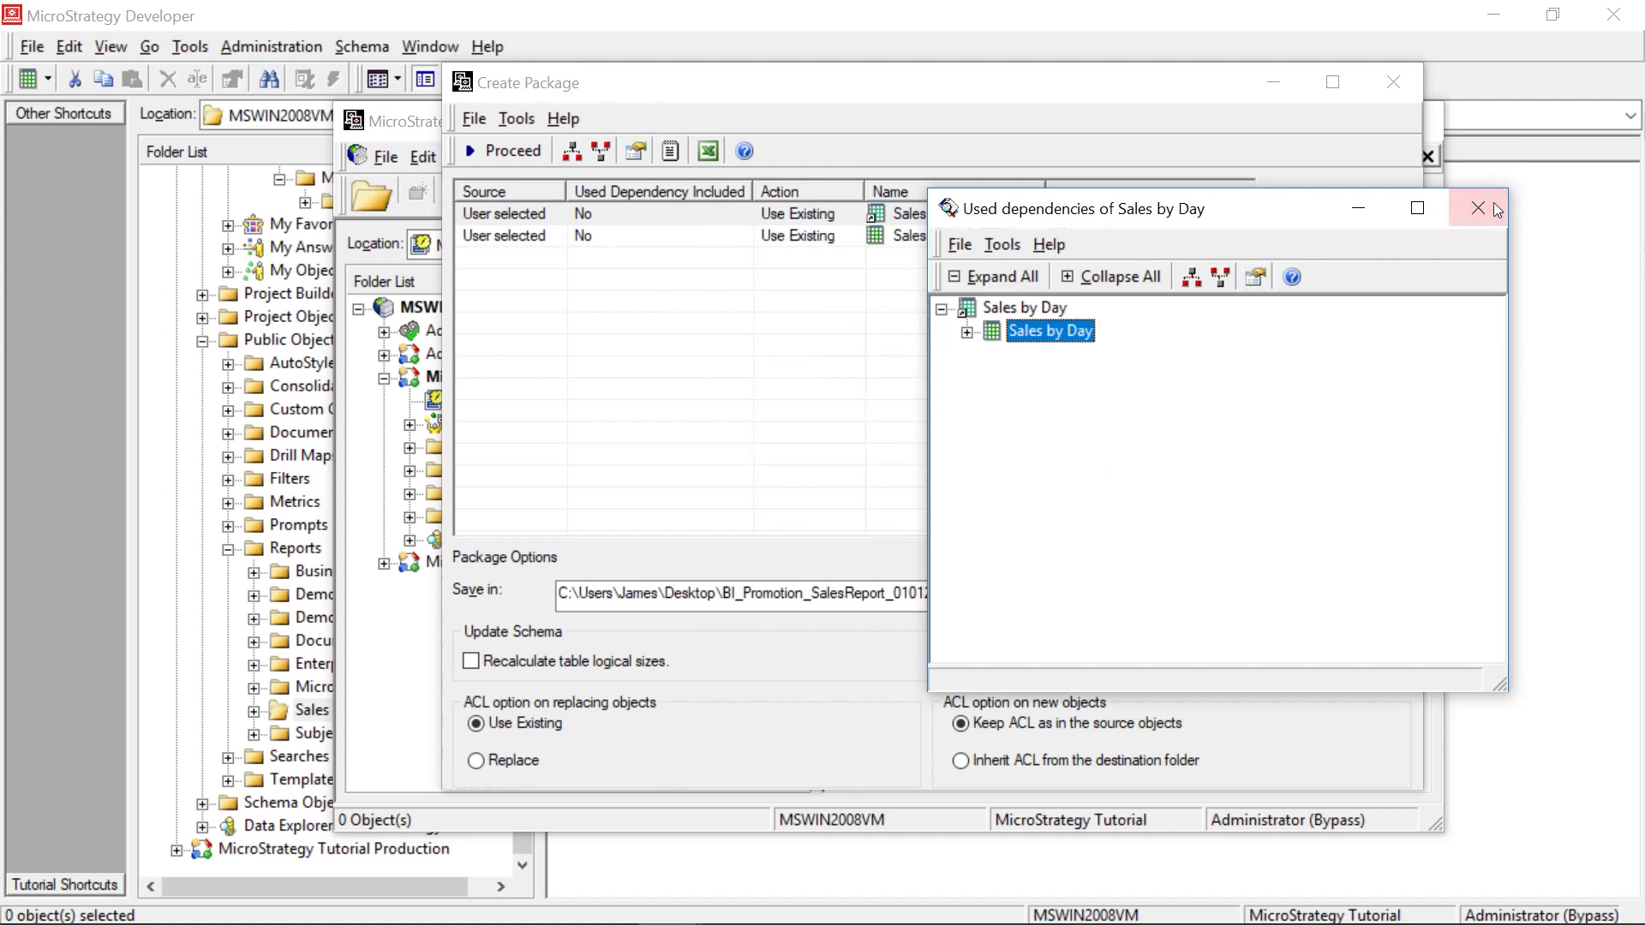
pyautogui.moveTo(1274, 209); pyautogui.dragTo(1193, 209)
pyautogui.click(1415, 216)
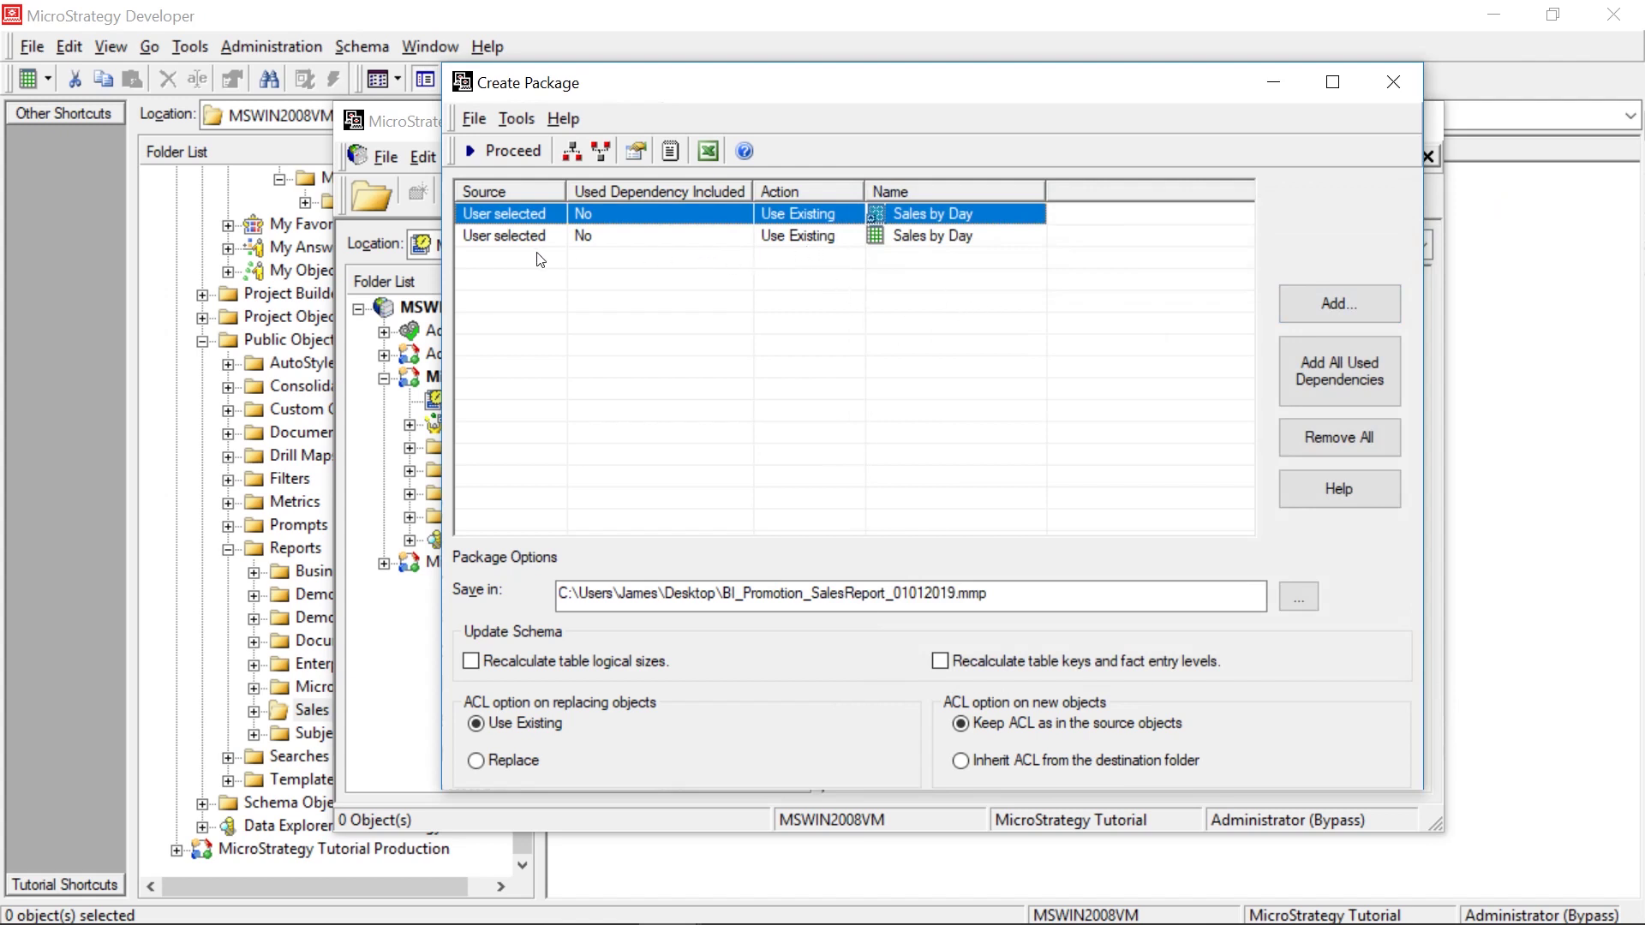
# - Set the Sales by Day entries' action to Replace and add all the report's used dependencies
pyautogui.click(818, 216)
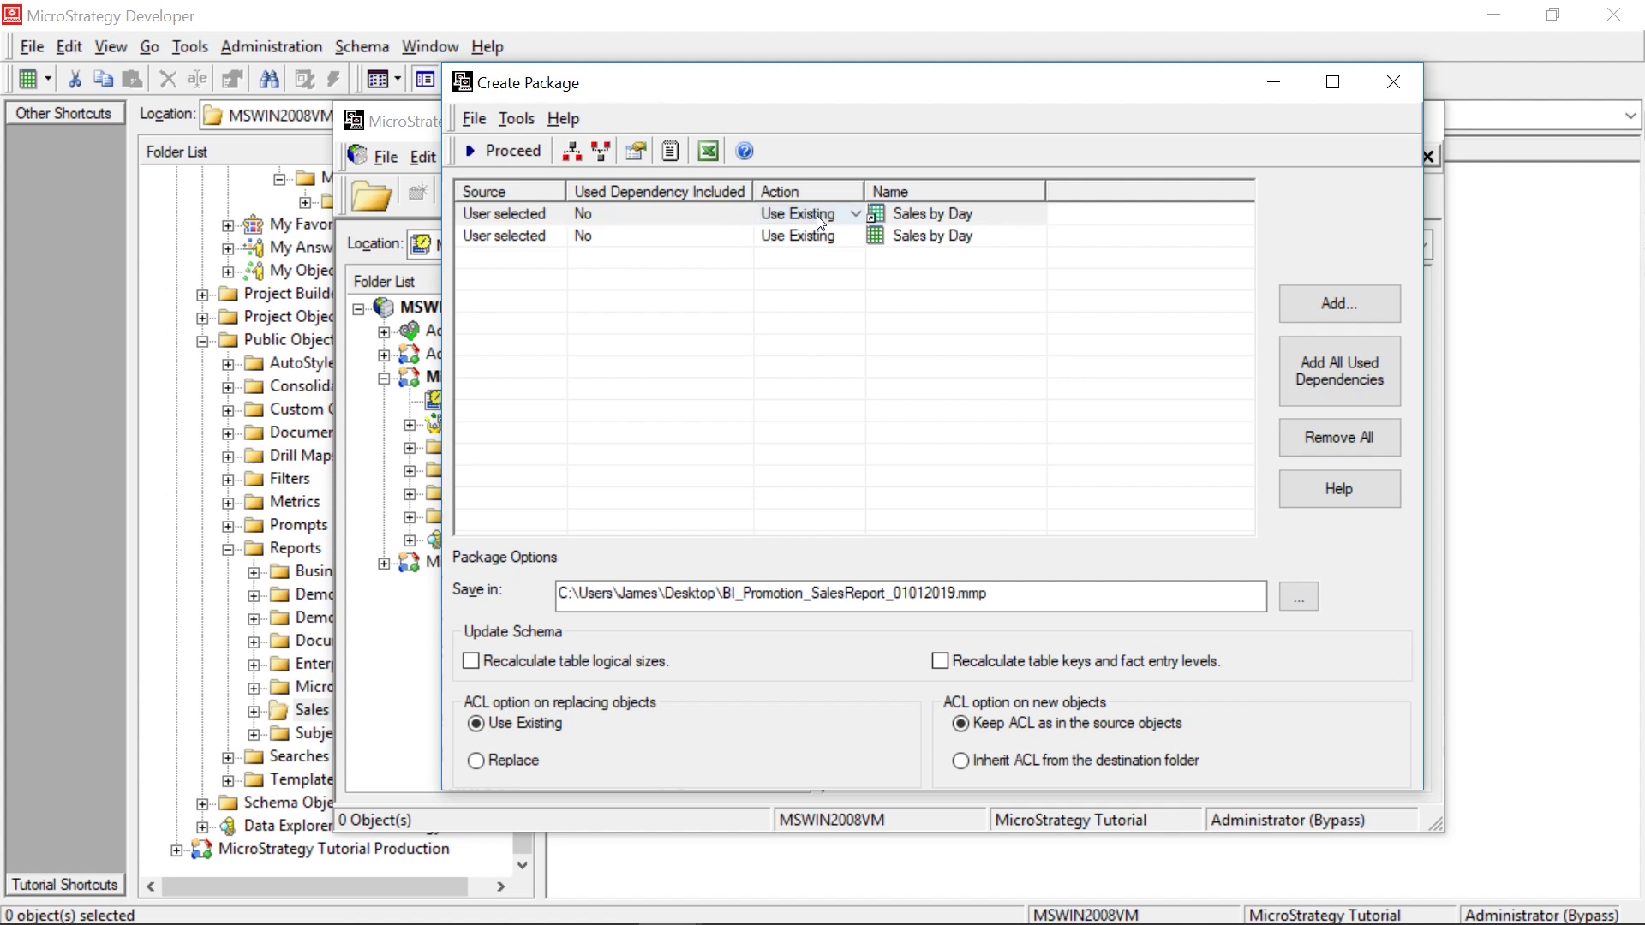
pyautogui.scroll(-1, 820, 216)
pyautogui.click(819, 237)
pyautogui.scroll(-1, 818, 237)
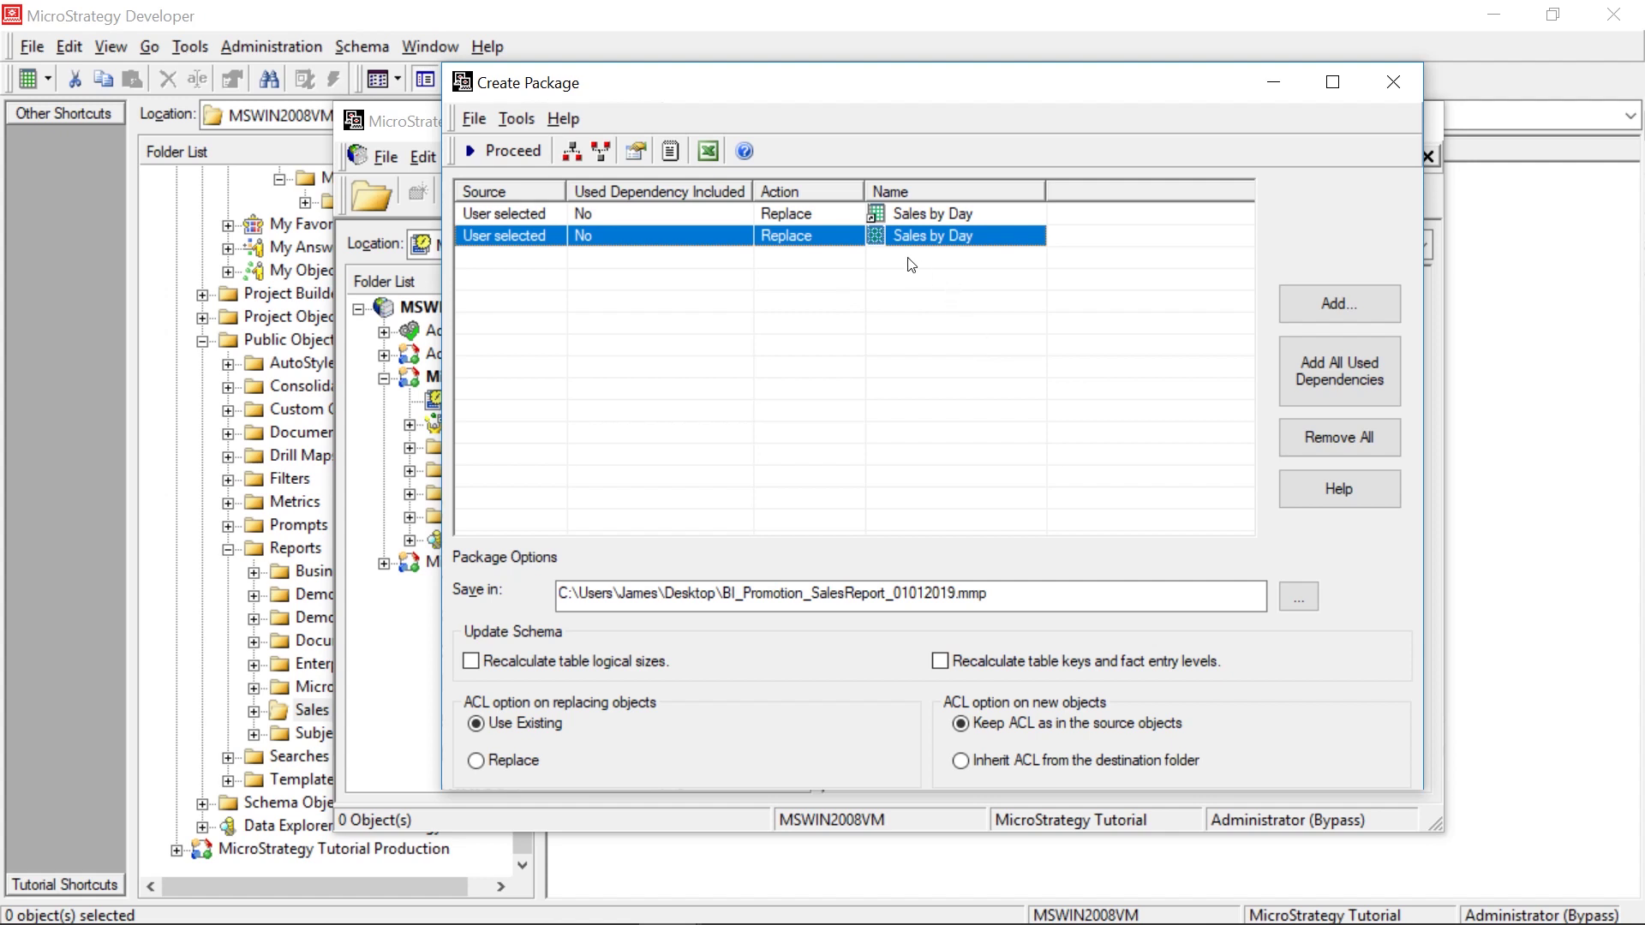
pyautogui.click(1344, 362)
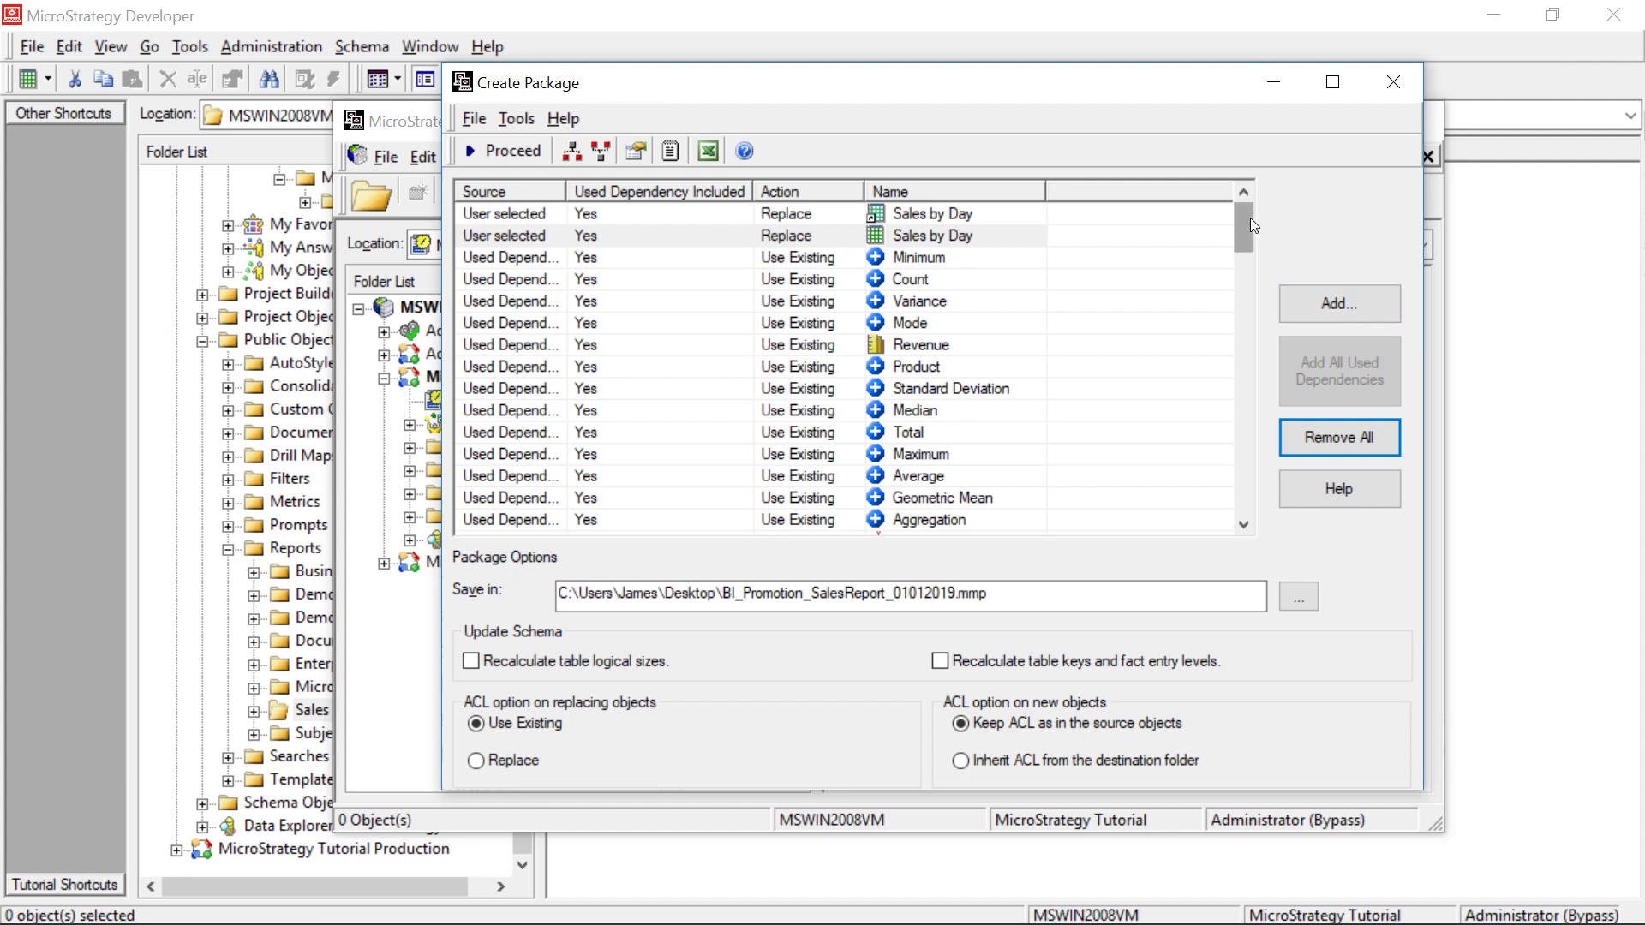
# - Change the Revenue dependency's action to Replace, leaving the other dependencies on Use Existing
pyautogui.click(525, 347)
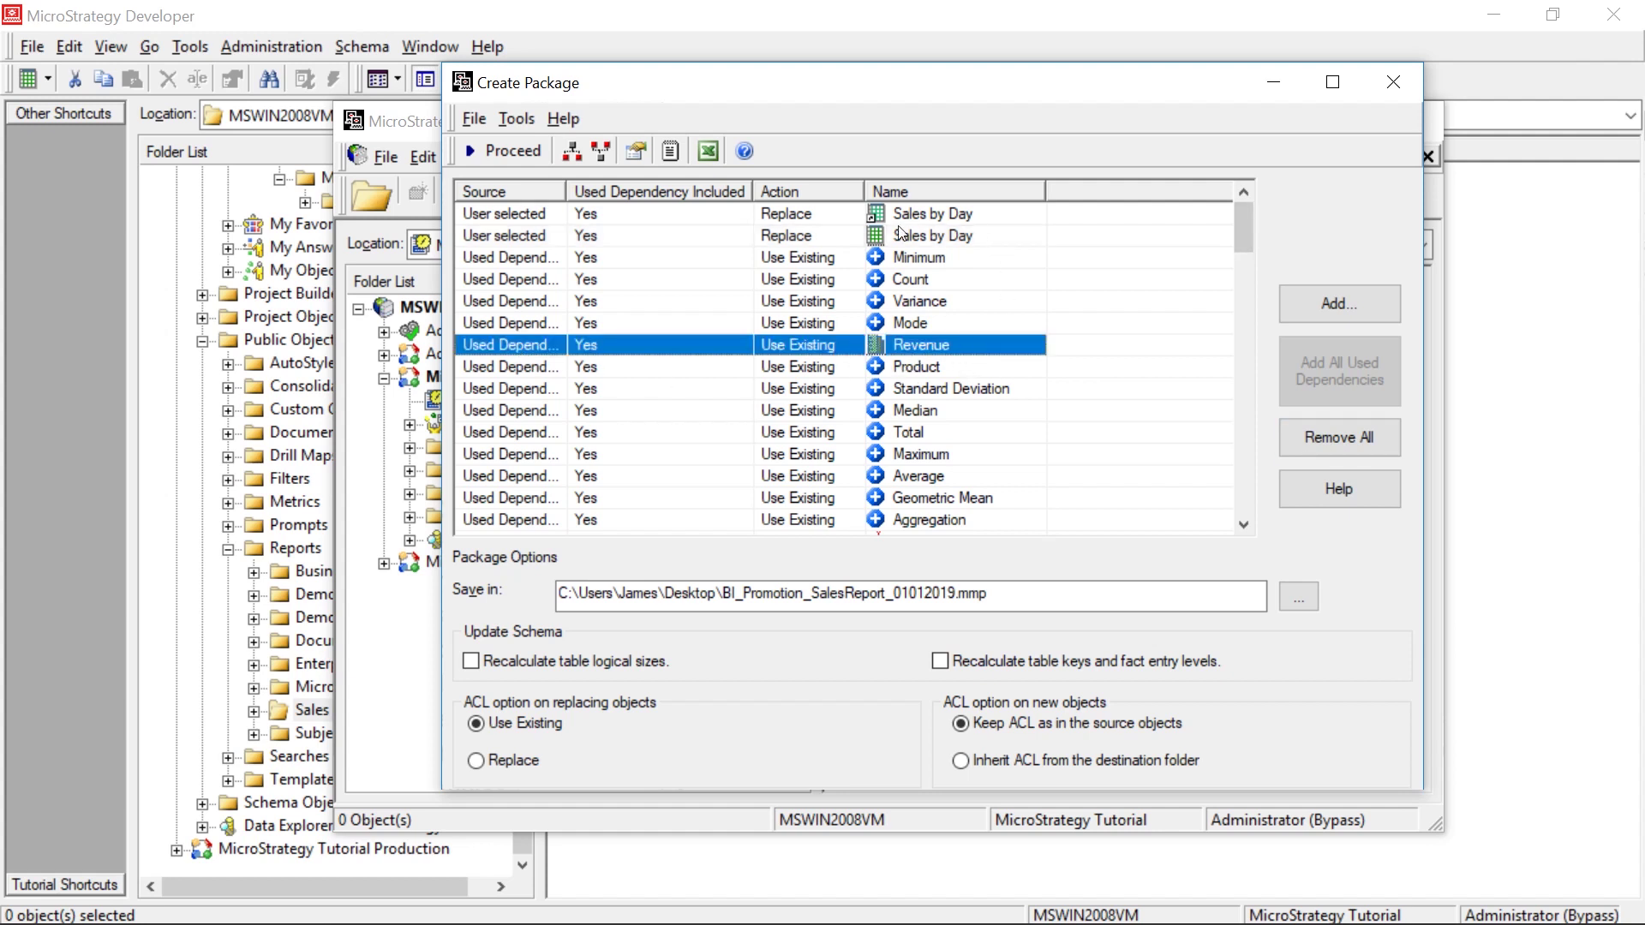
pyautogui.click(535, 240)
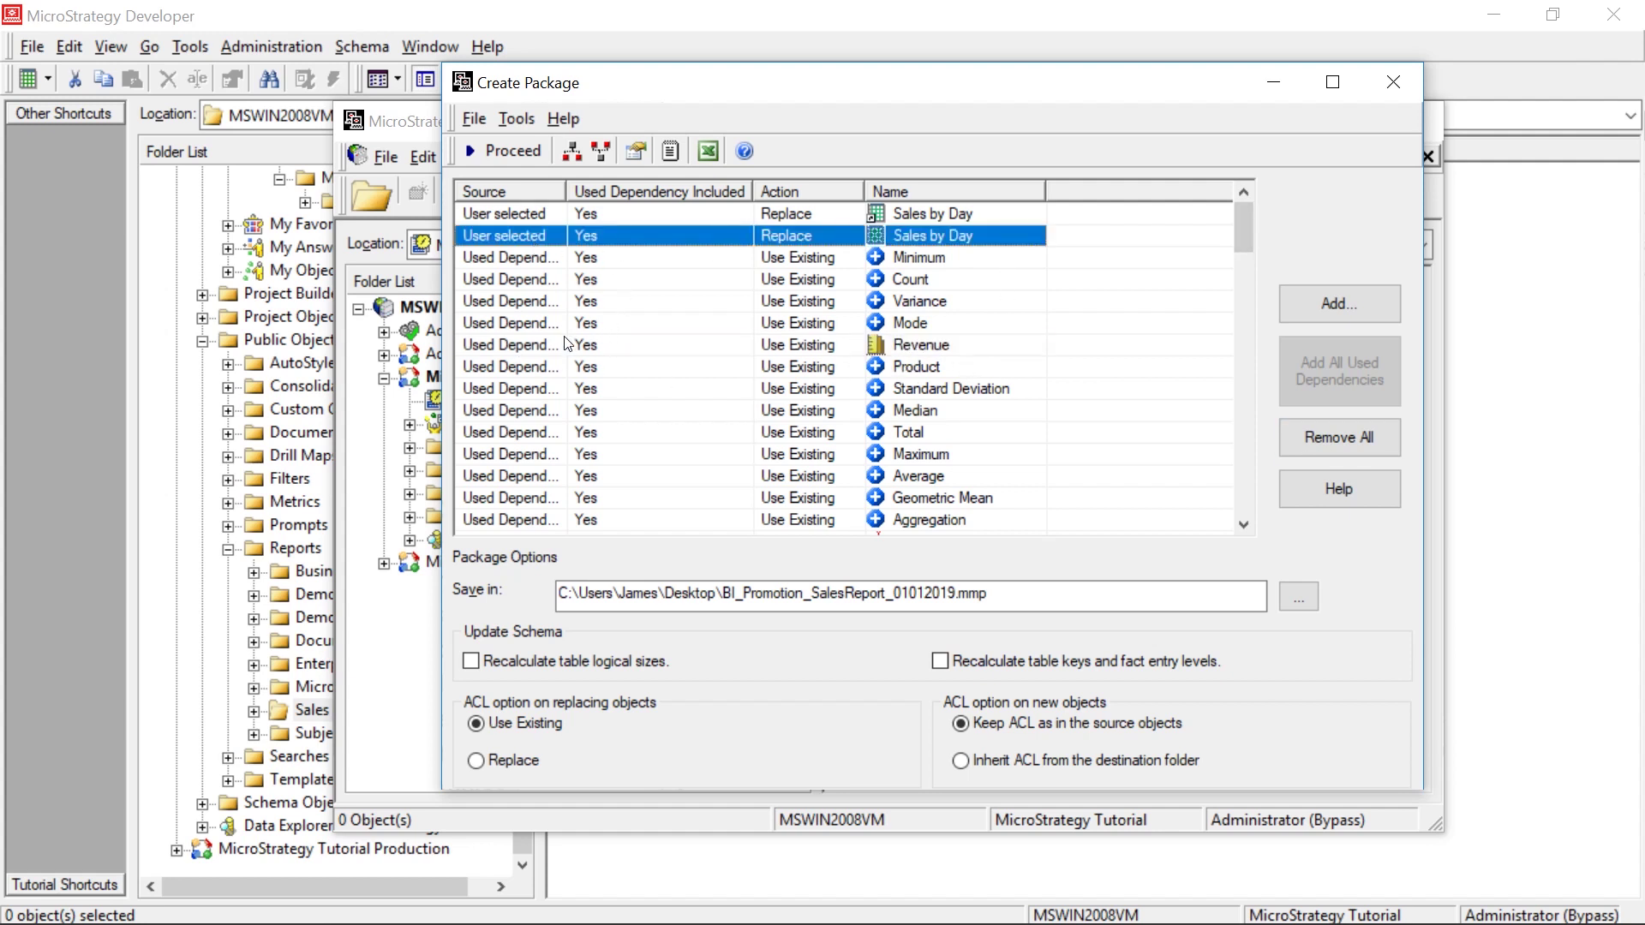
pyautogui.click(554, 348)
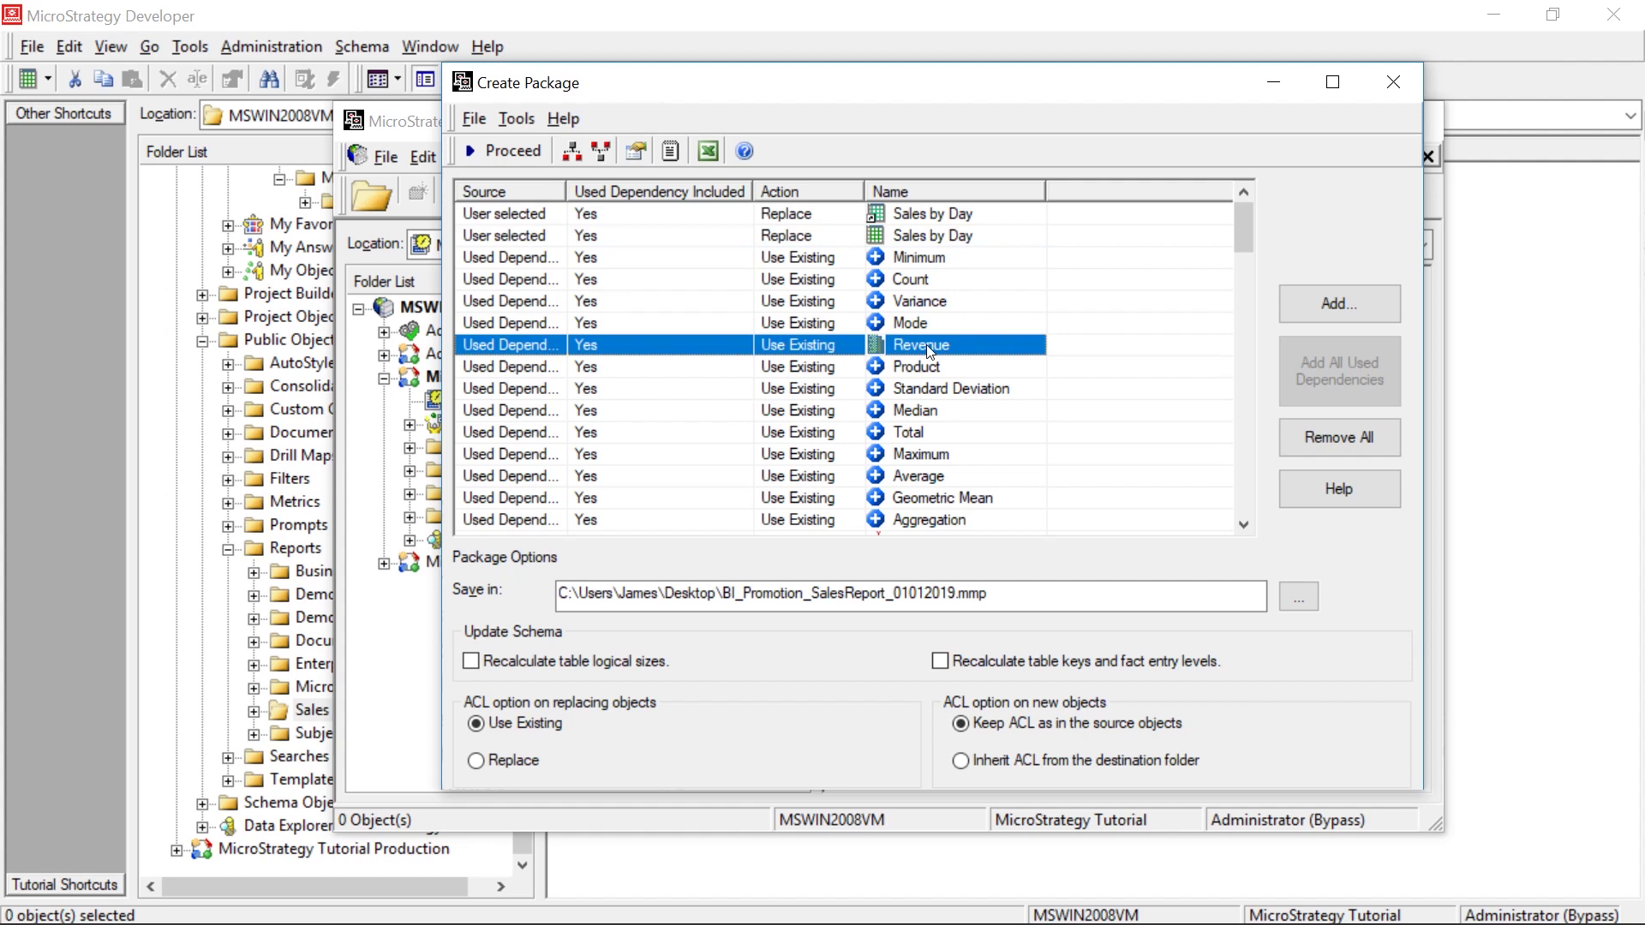
pyautogui.click(736, 435)
pyautogui.click(543, 351)
pyautogui.click(807, 351)
pyautogui.press('Down')
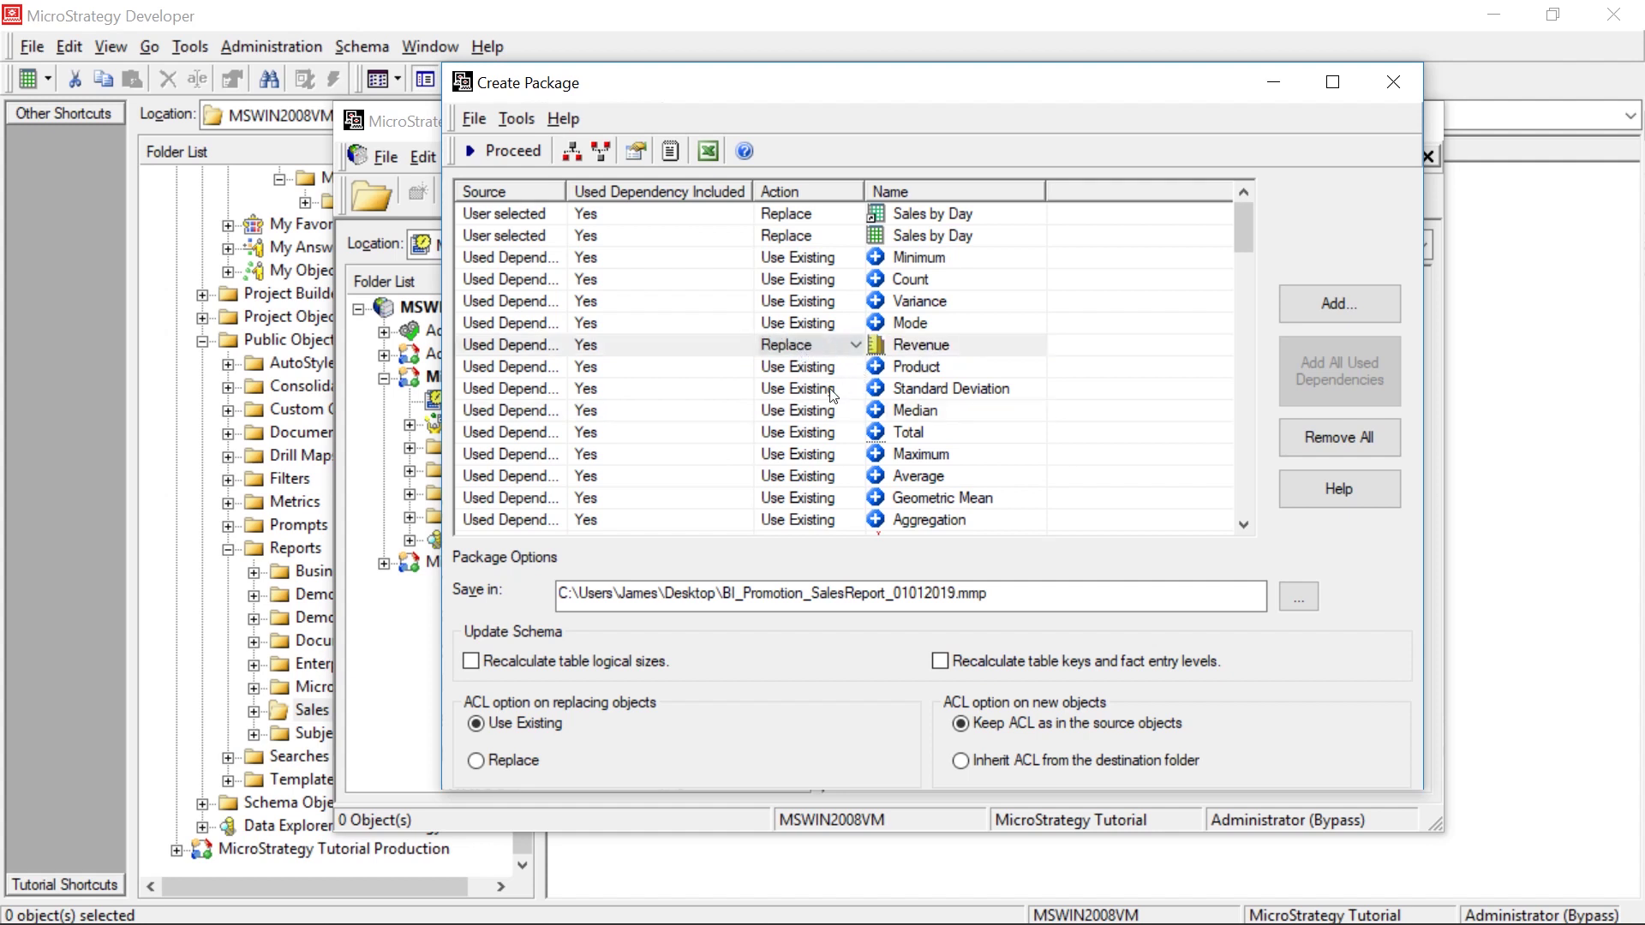
pyautogui.click(553, 349)
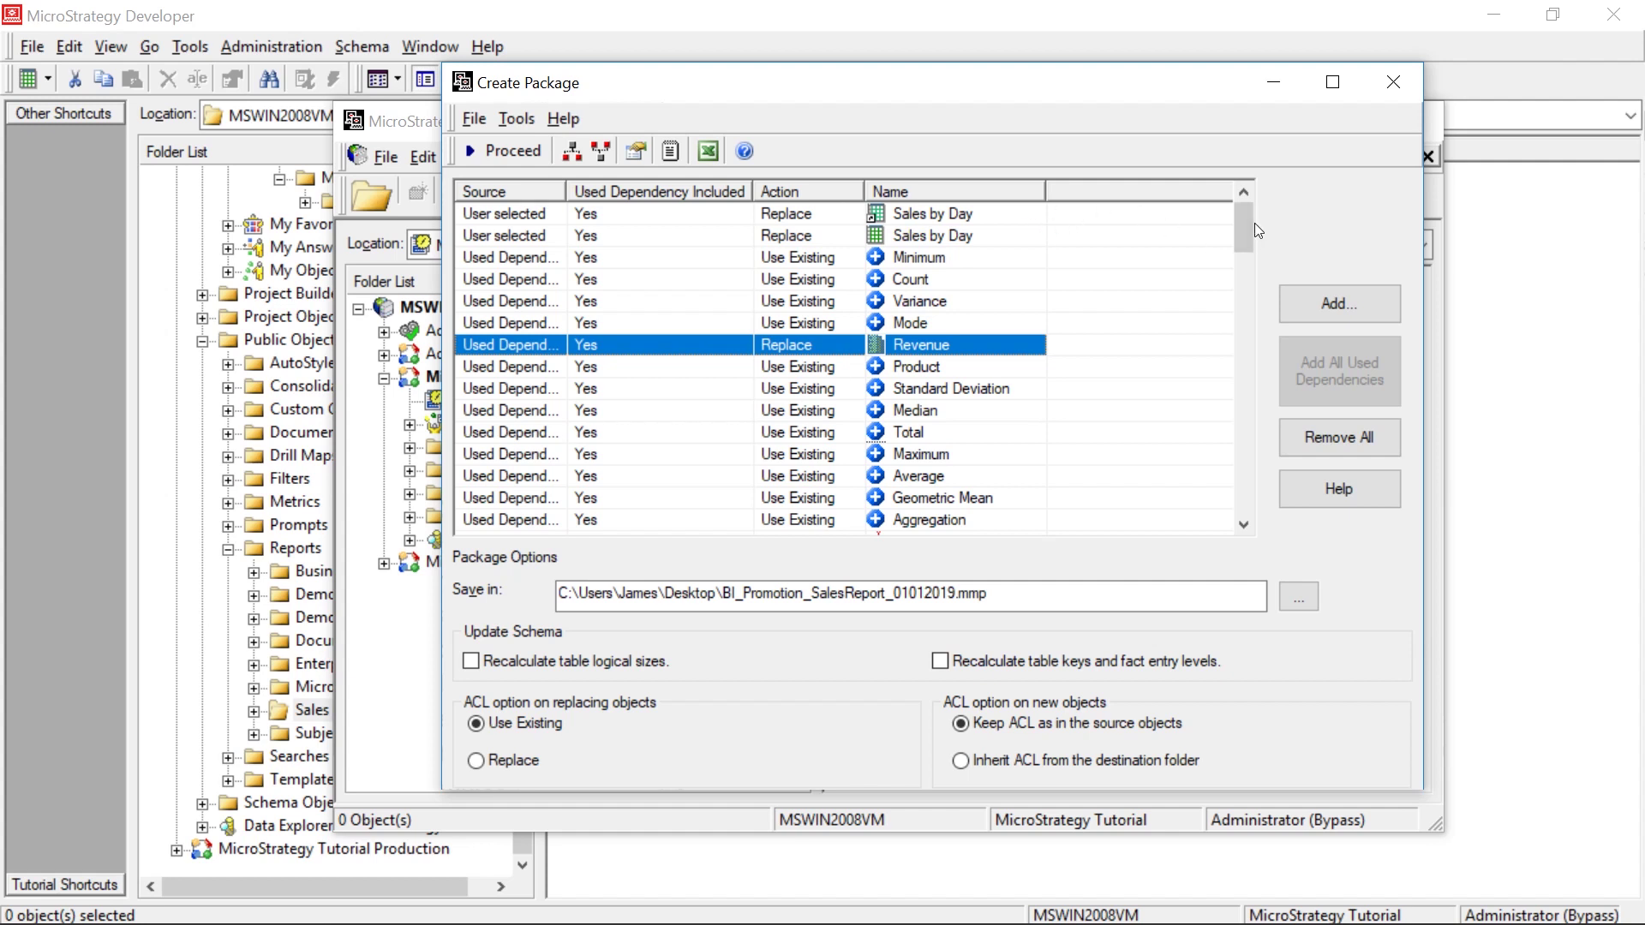
# - Switch the Mode dependency to Use Newer, then return it to Use Existing
pyautogui.click(651, 411)
pyautogui.click(517, 348)
pyautogui.click(545, 363)
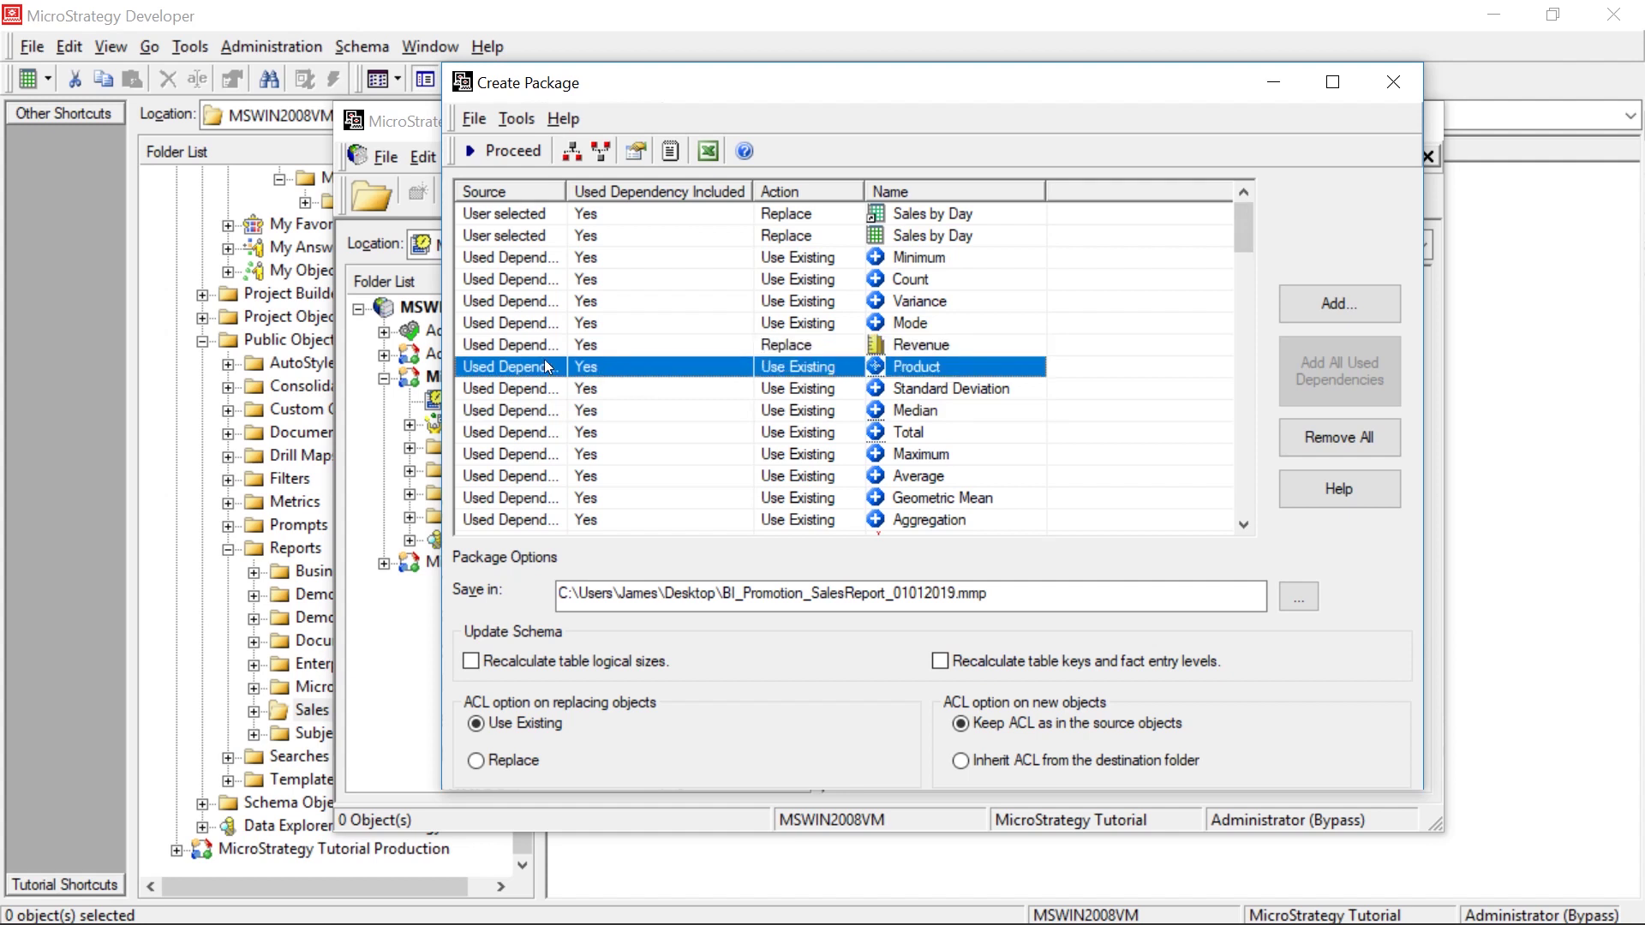
pyautogui.click(651, 436)
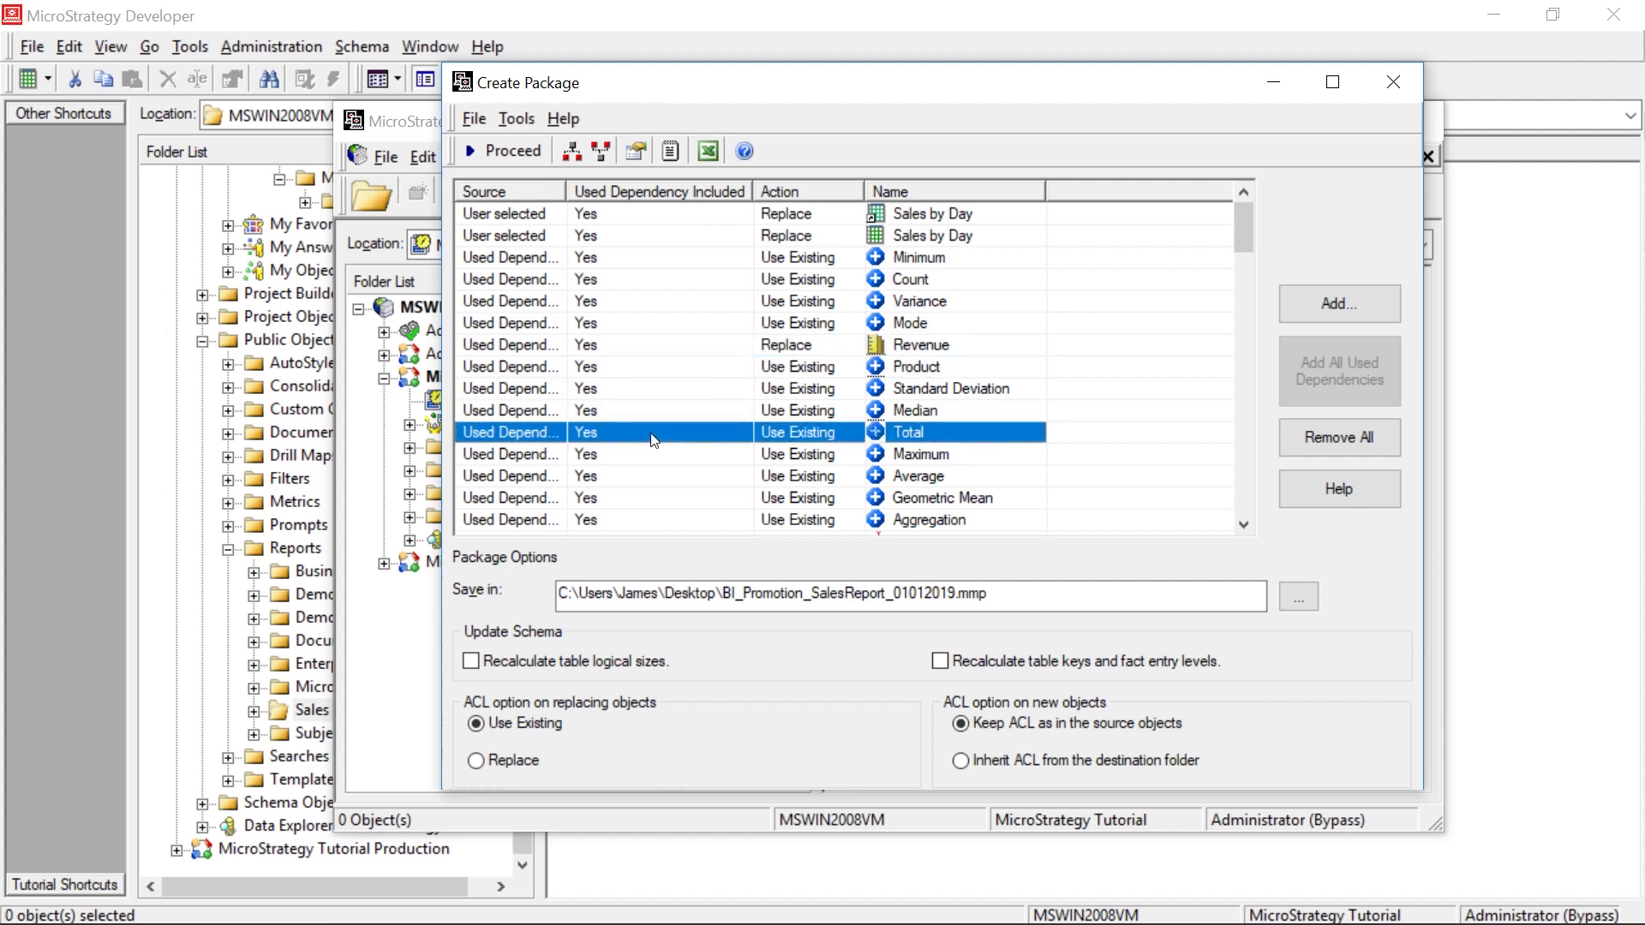
pyautogui.click(809, 323)
pyautogui.click(814, 326)
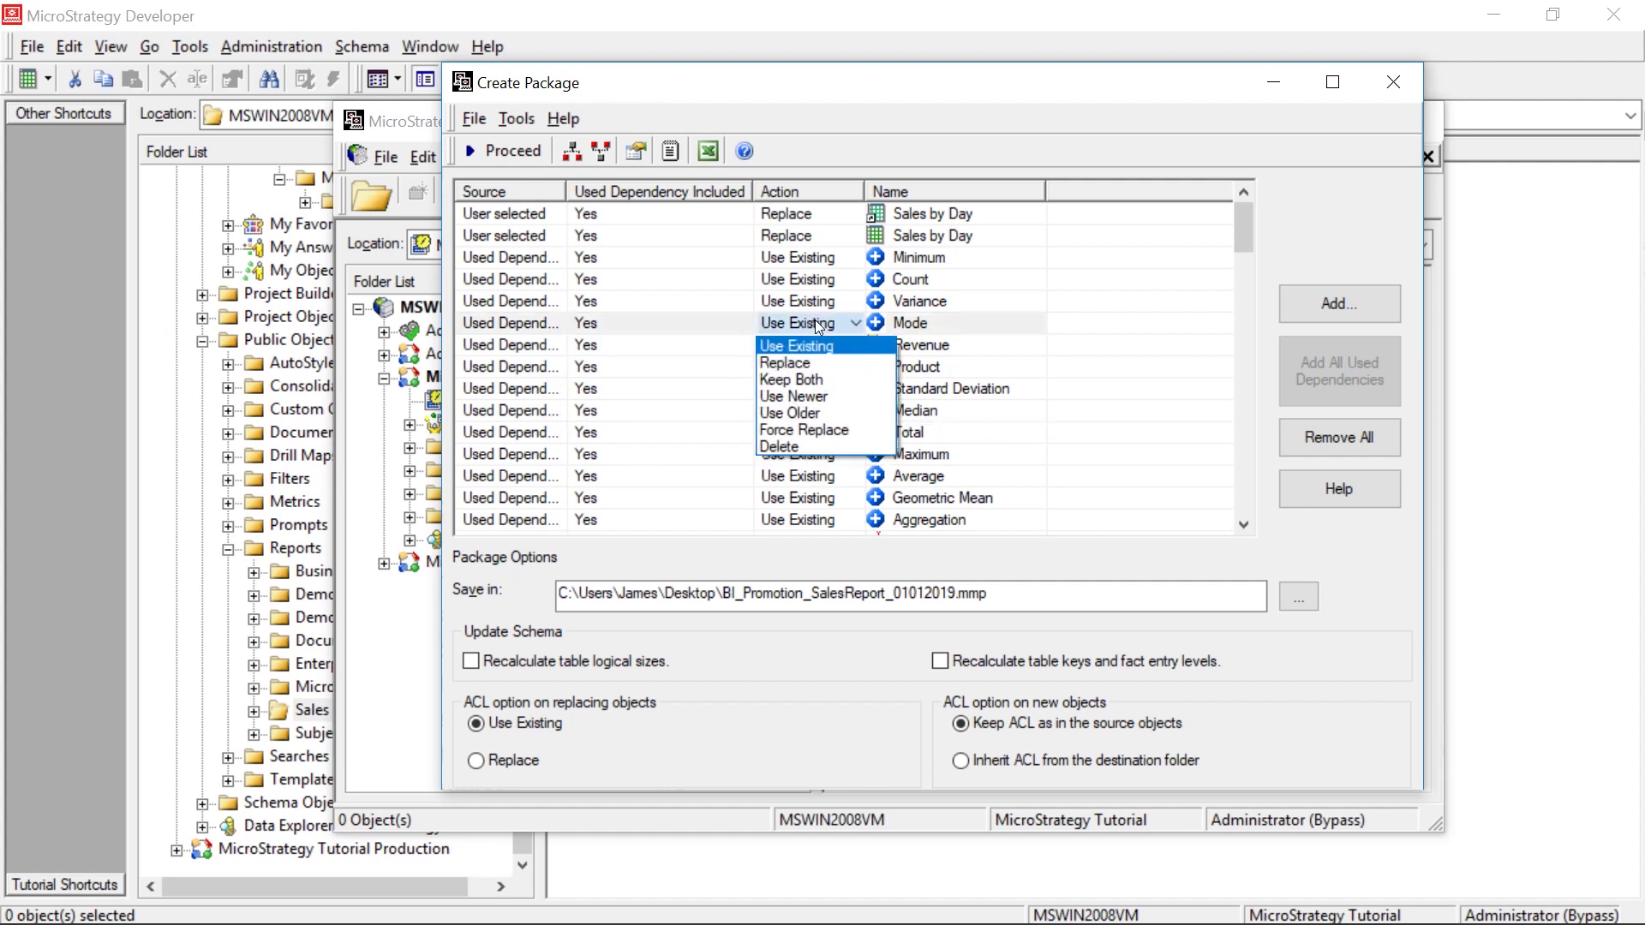
pyautogui.click(813, 396)
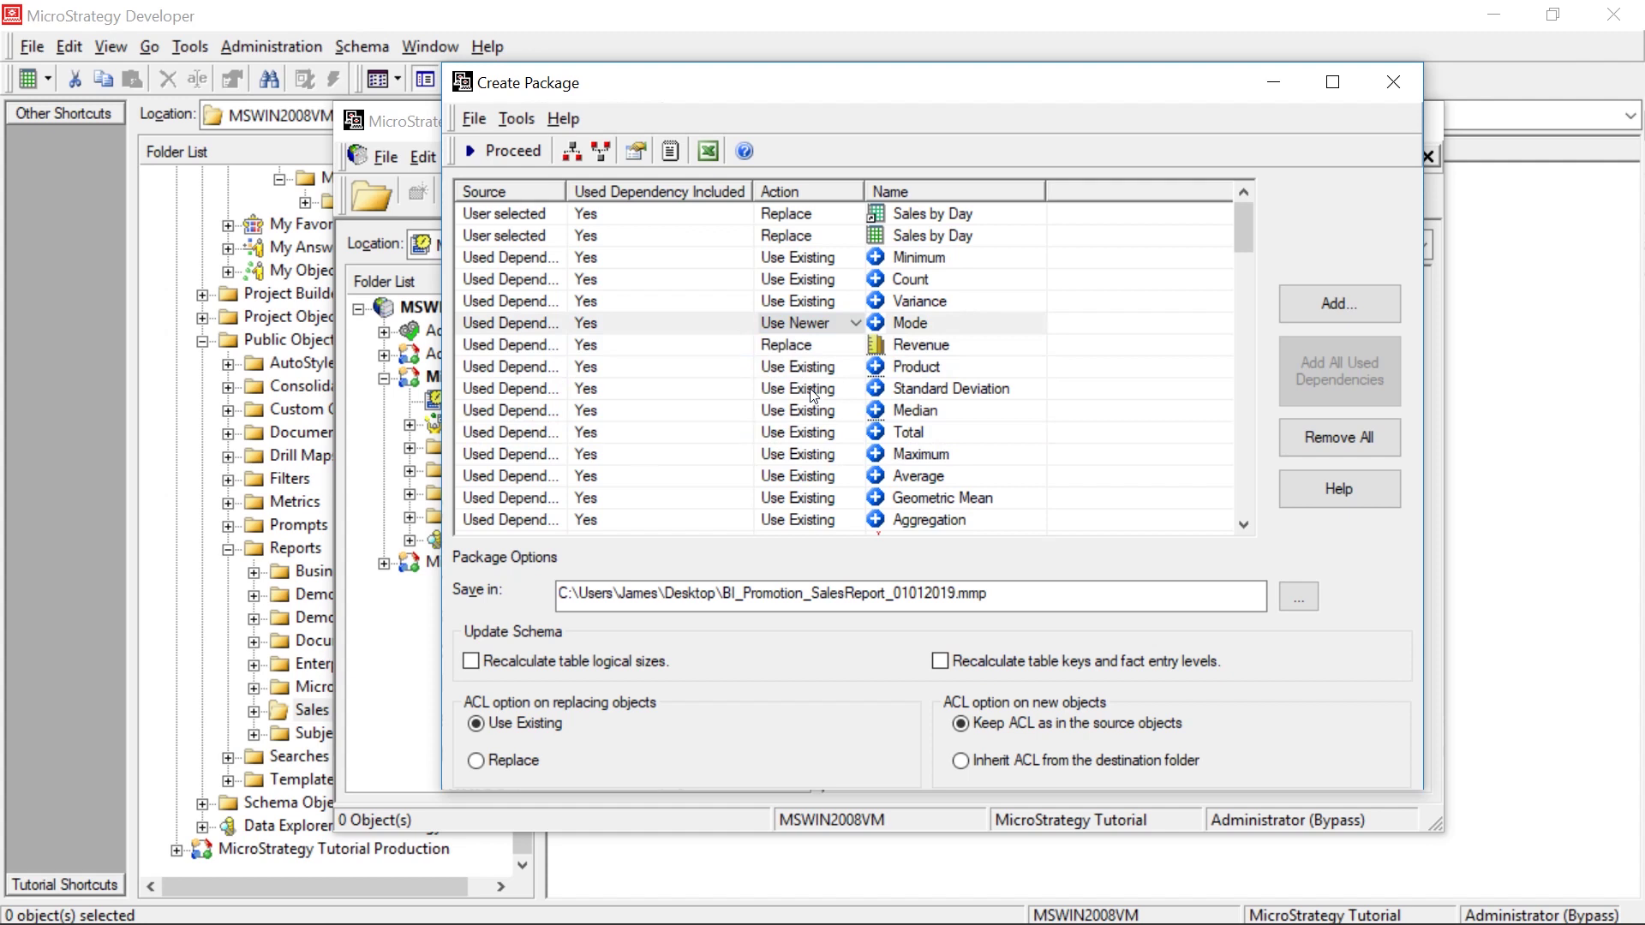
pyautogui.click(855, 324)
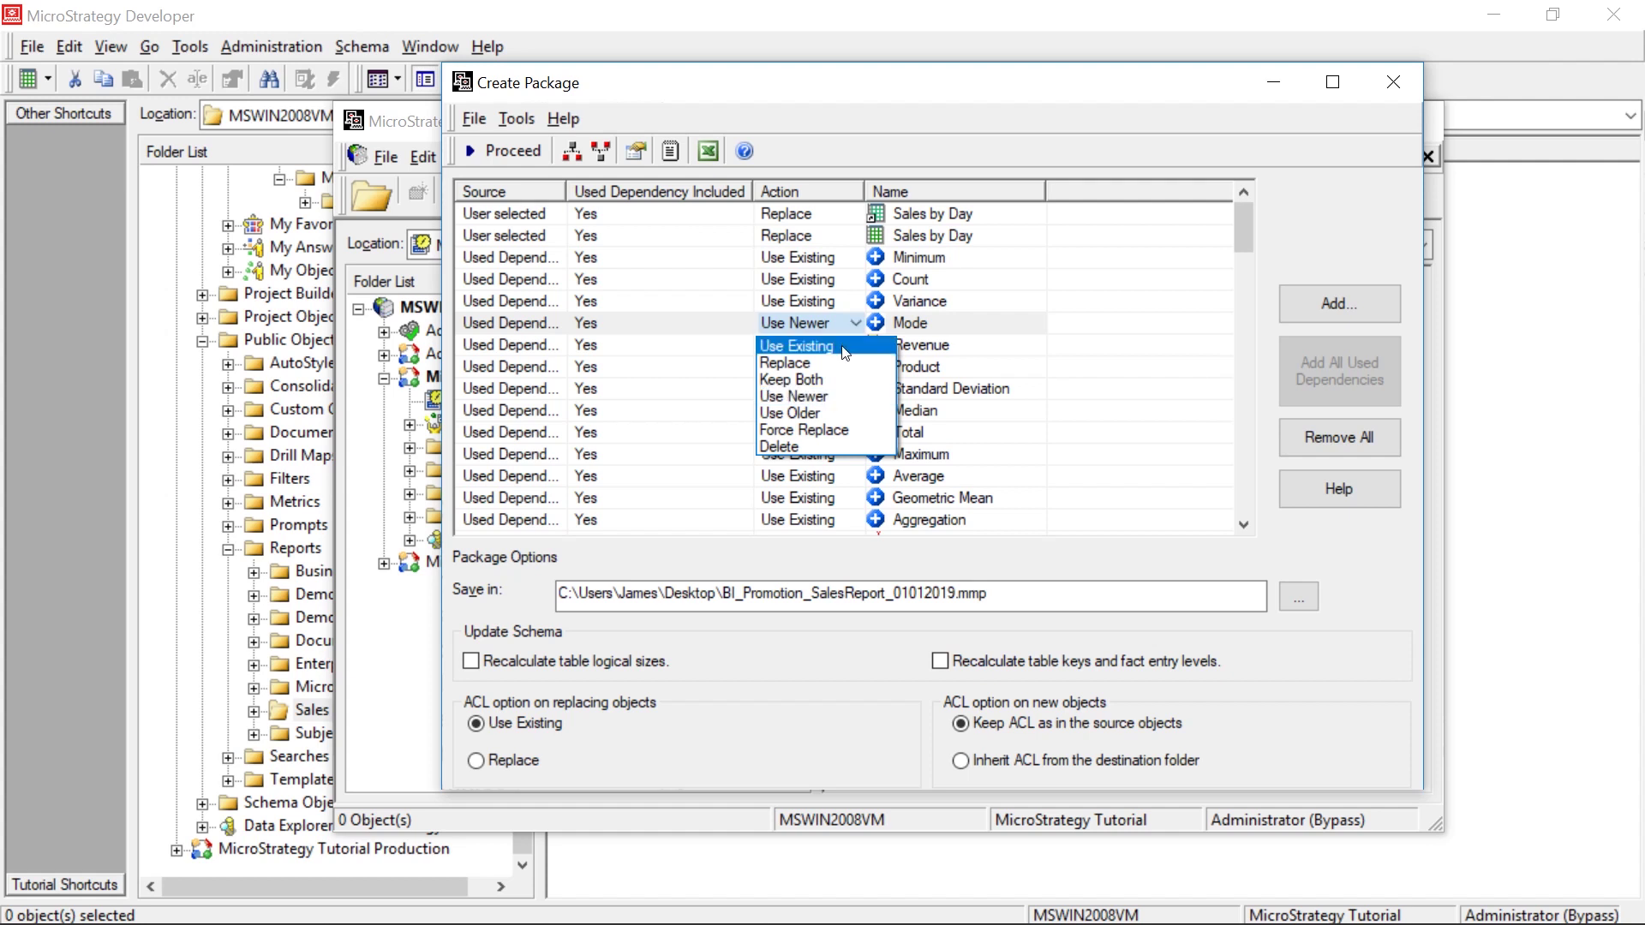
pyautogui.click(796, 345)
# - Inspect the Standard Deviation, Revenue, Product, Median, Minimum, Count, Variance and Mode dependencies
pyautogui.click(604, 381)
pyautogui.click(545, 349)
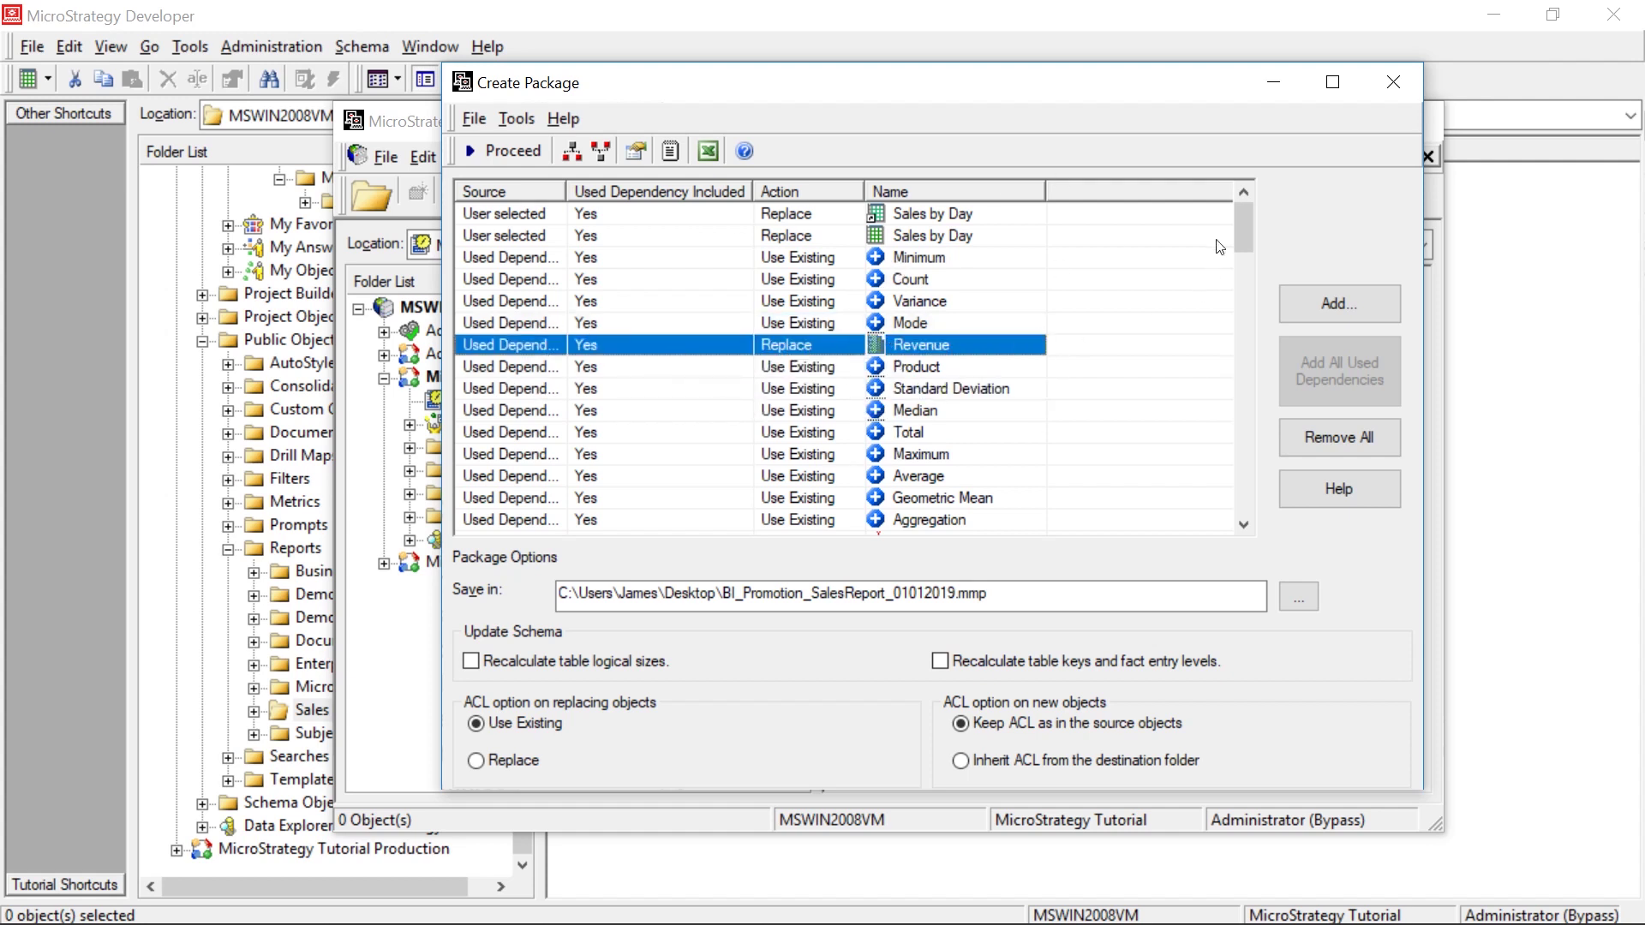
pyautogui.moveTo(1251, 228); pyautogui.dragTo(1241, 176)
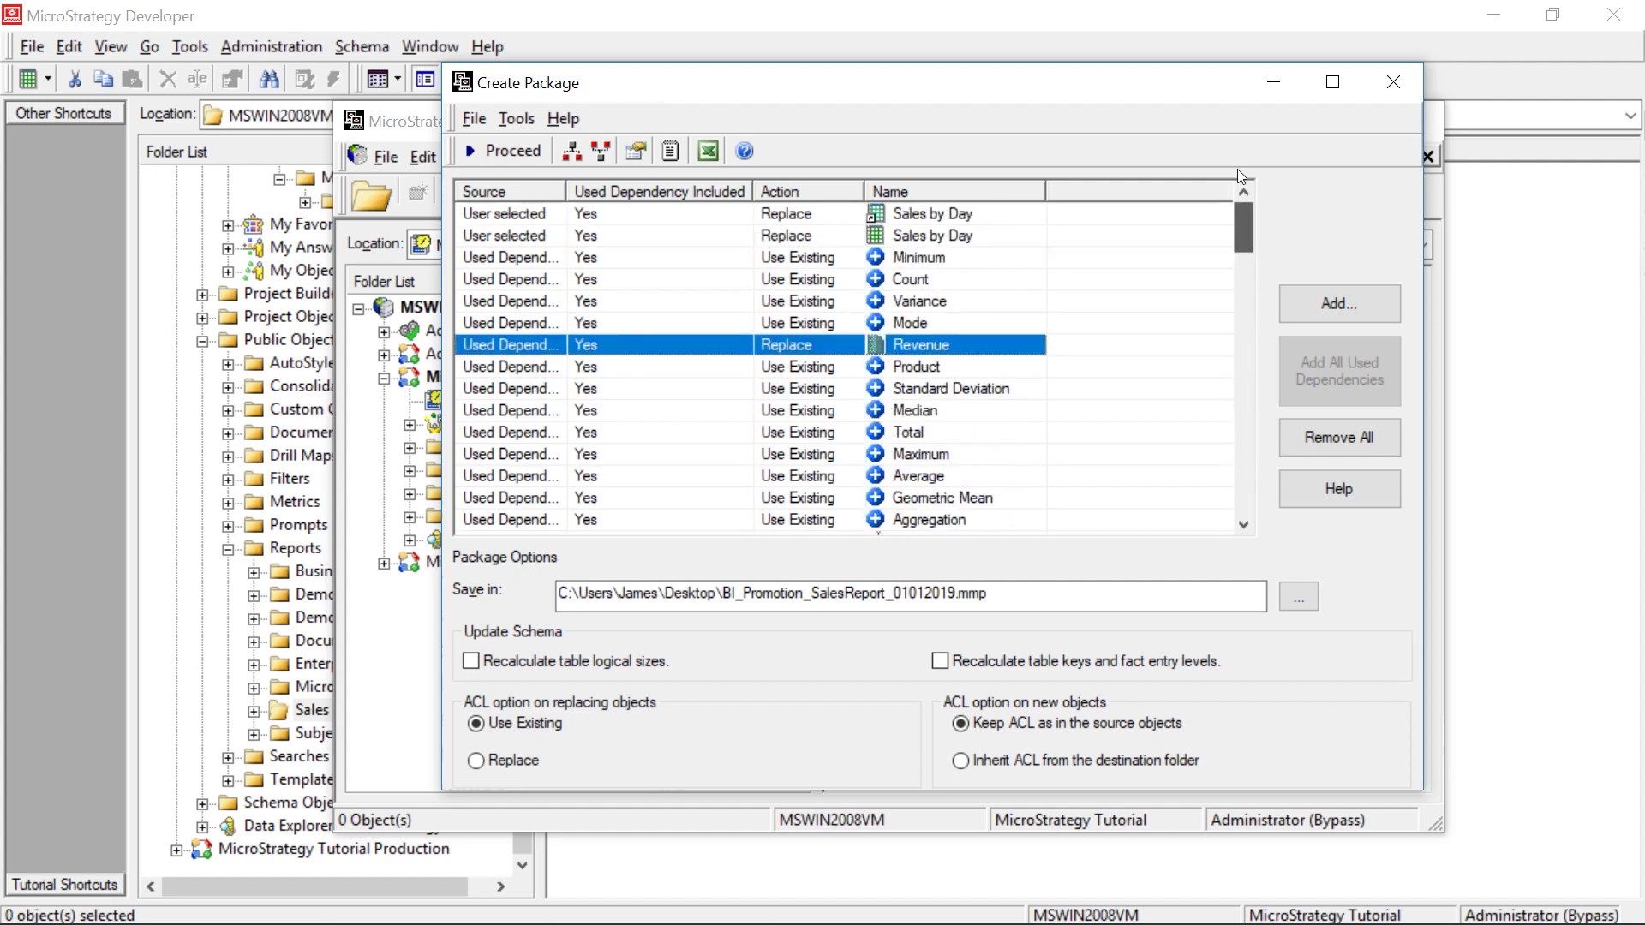
pyautogui.click(527, 368)
pyautogui.click(533, 393)
pyautogui.click(535, 414)
pyautogui.click(533, 368)
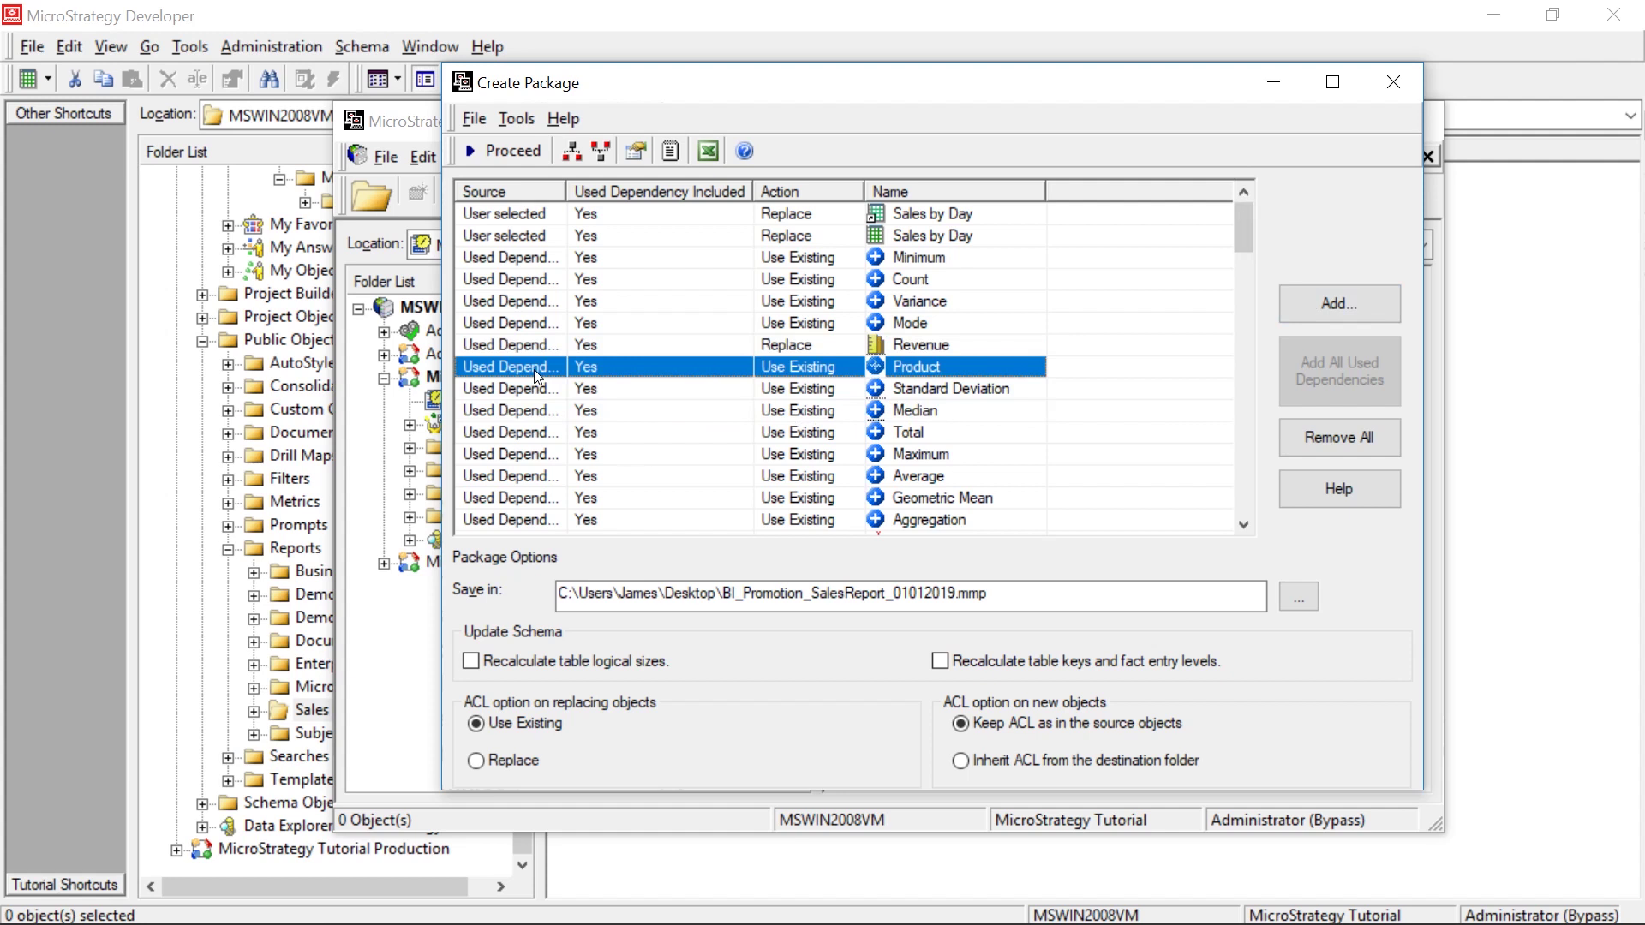
pyautogui.click(538, 259)
pyautogui.keyDown('shift'); pyautogui.click(546, 320); pyautogui.keyUp('shift')
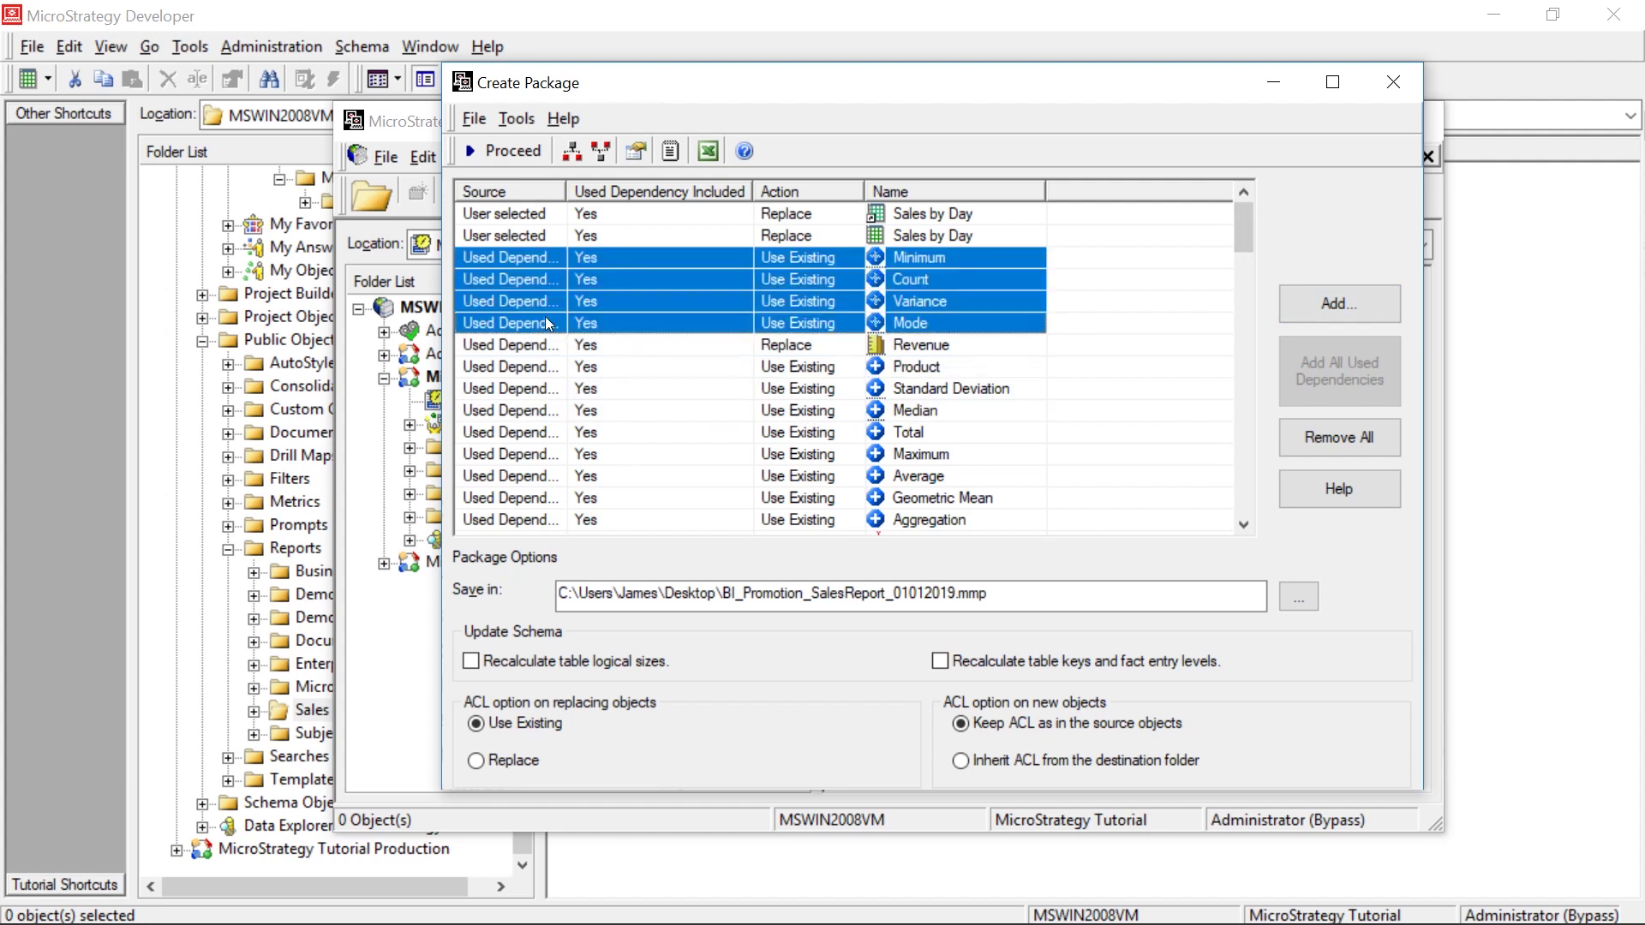
pyautogui.click(551, 368)
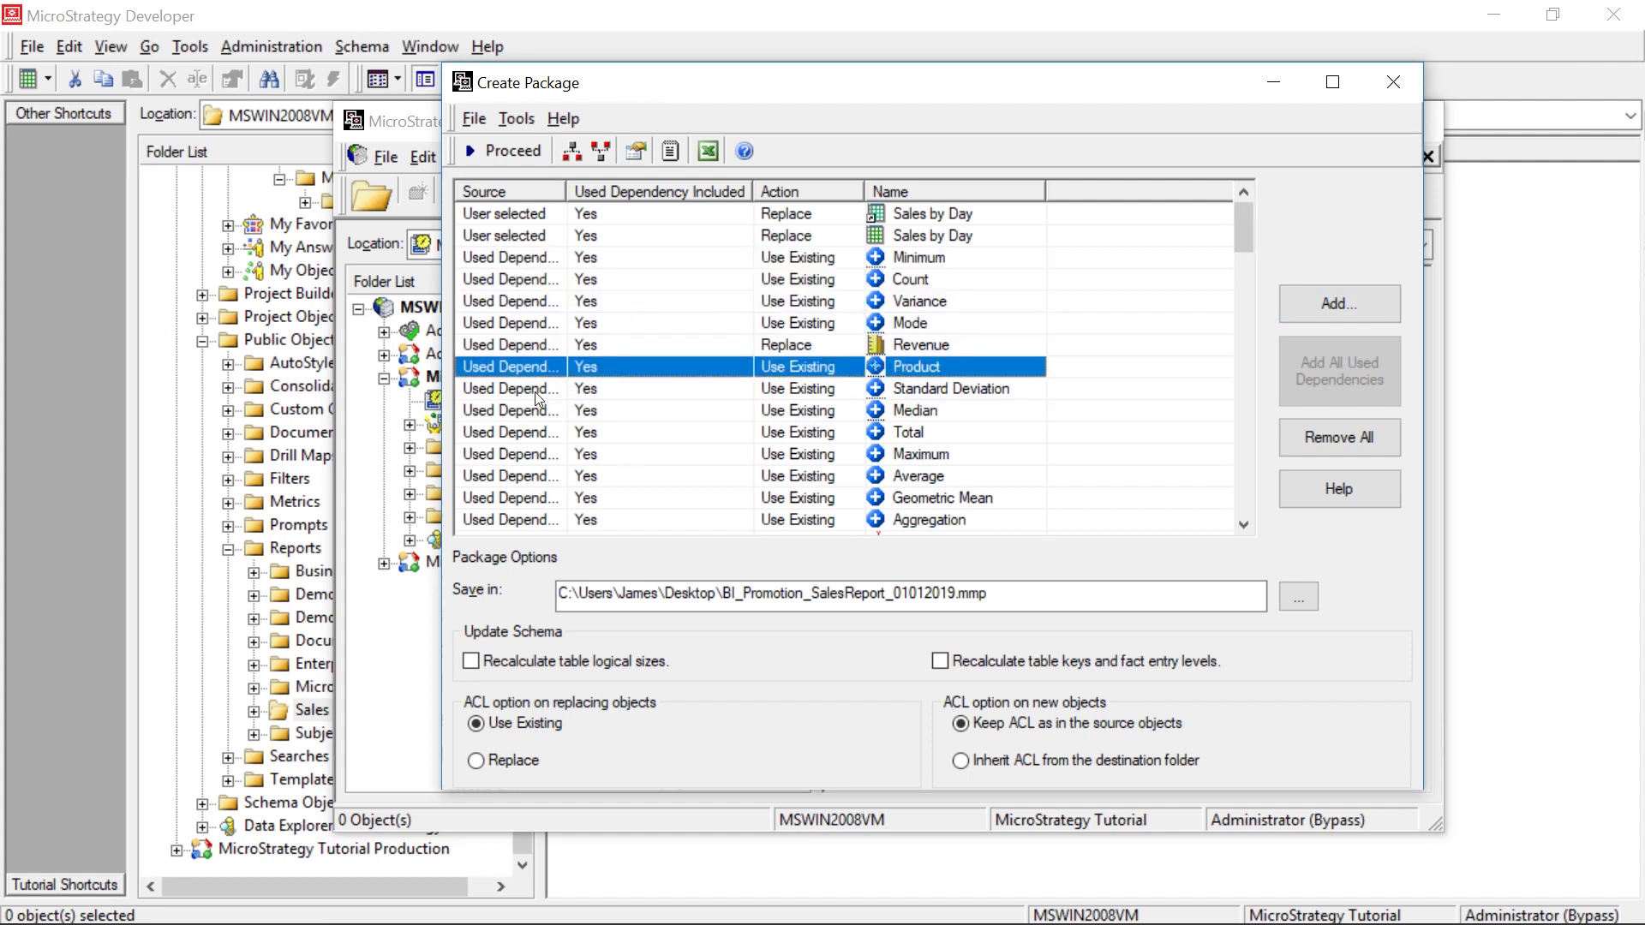
pyautogui.click(537, 392)
# - Review the full dependency list and build the package BI_Promotion_SalesReport_01012019.mmp
pyautogui.scroll(-14, 668, 408)
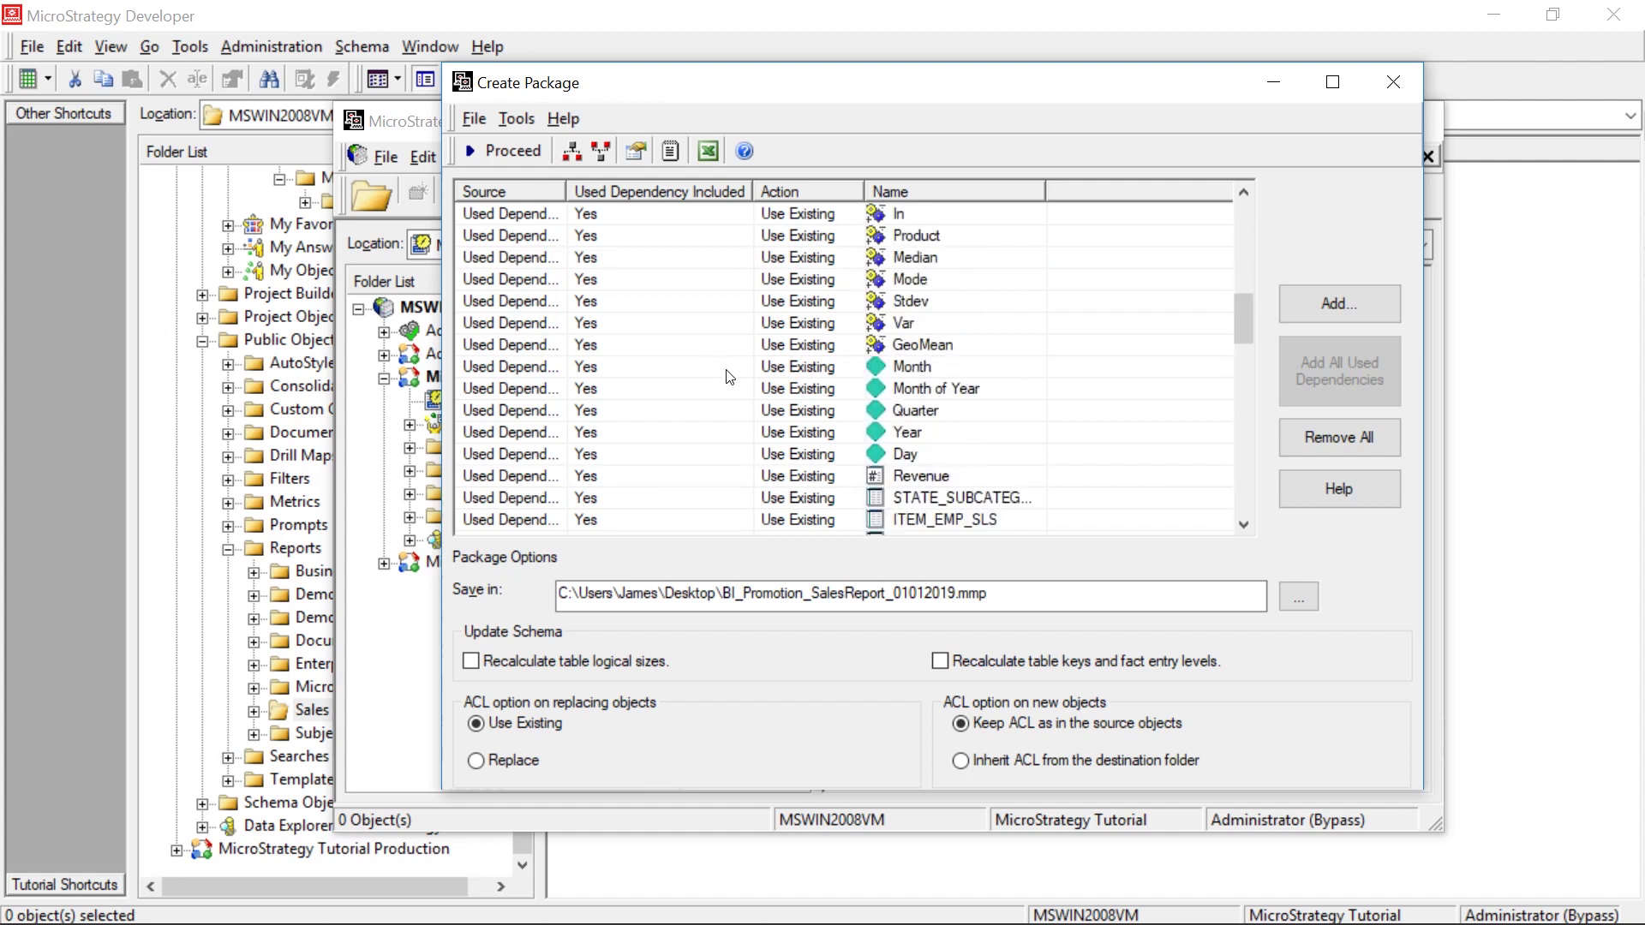
pyautogui.scroll(5, 726, 367)
pyautogui.click(538, 347)
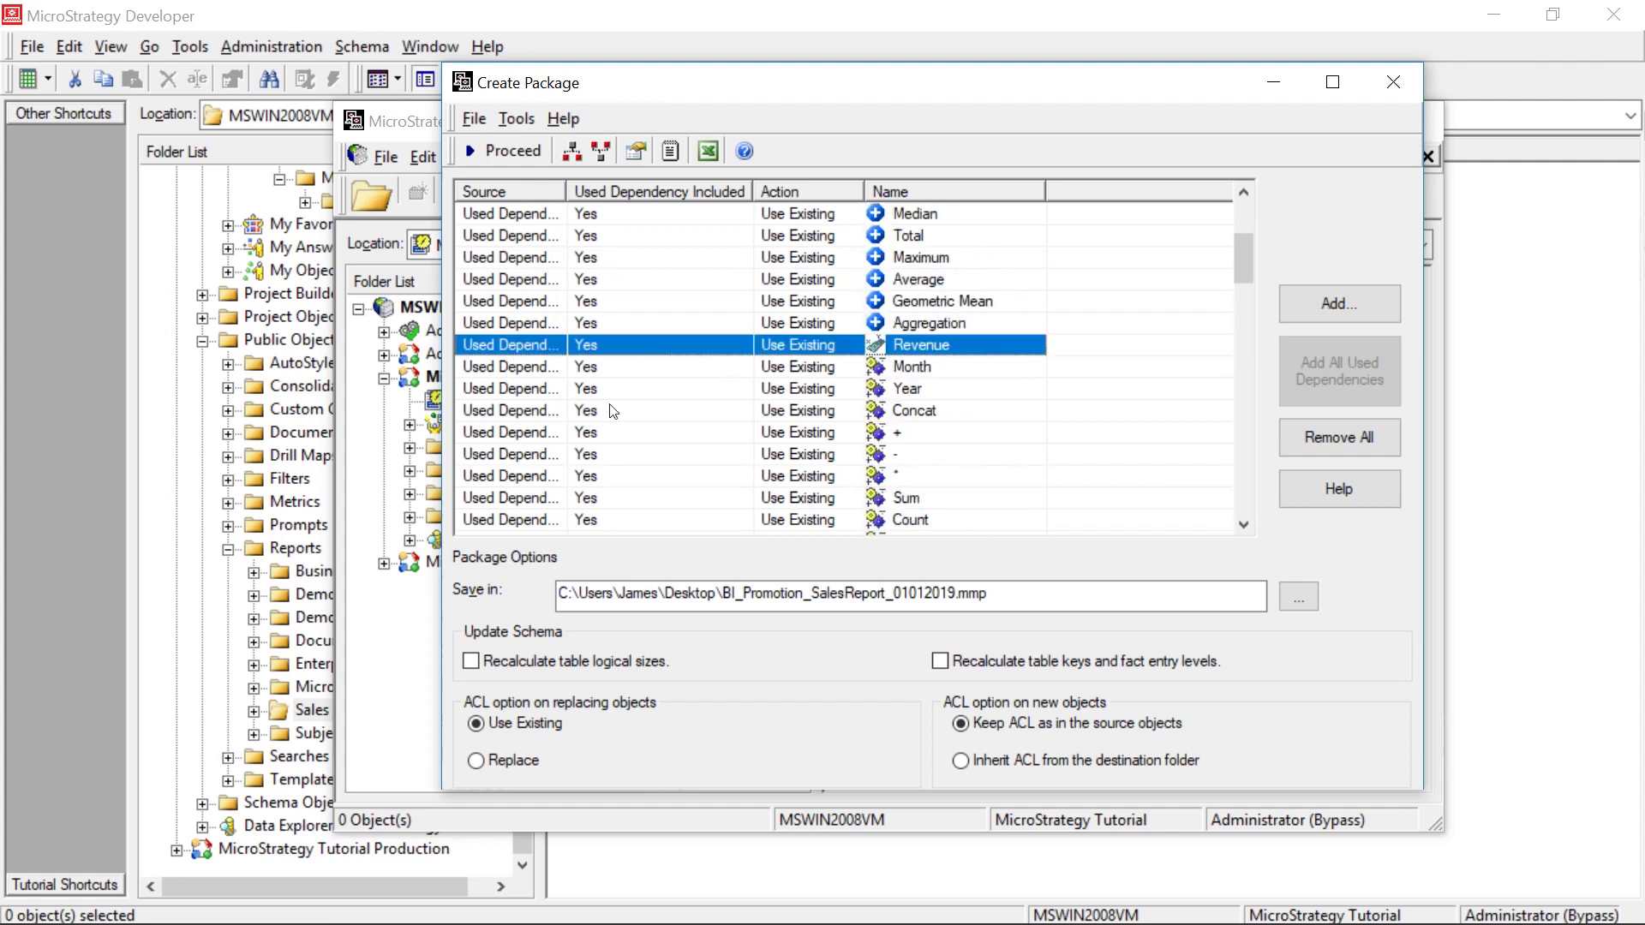
pyautogui.scroll(-5, 942, 403)
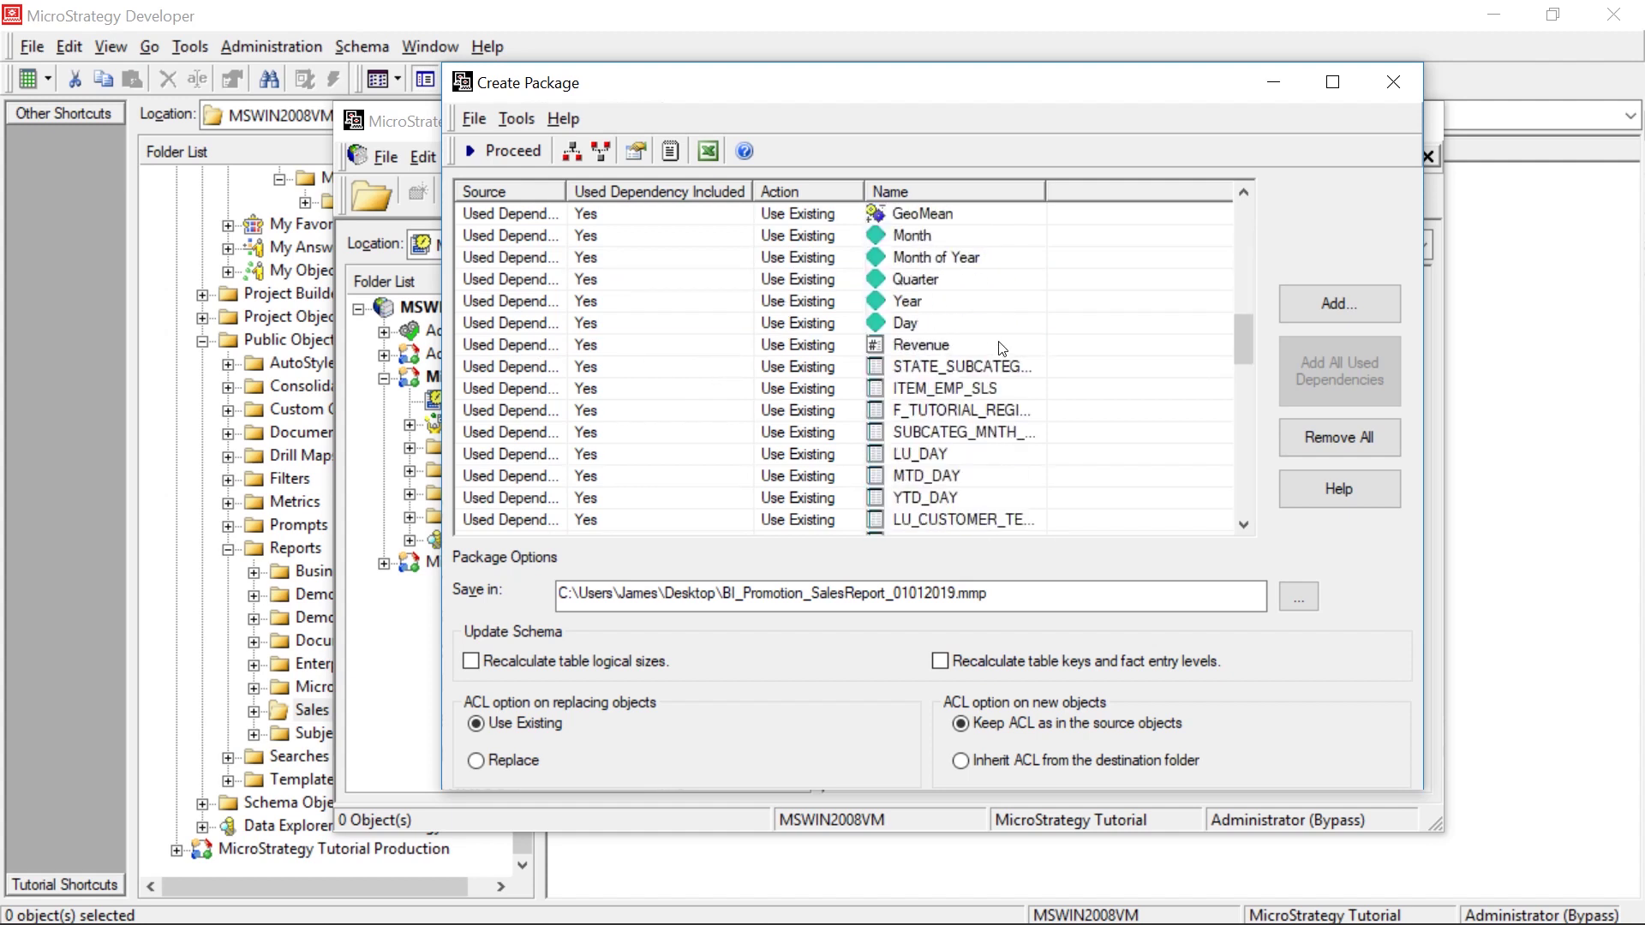
pyautogui.scroll(-8, 964, 359)
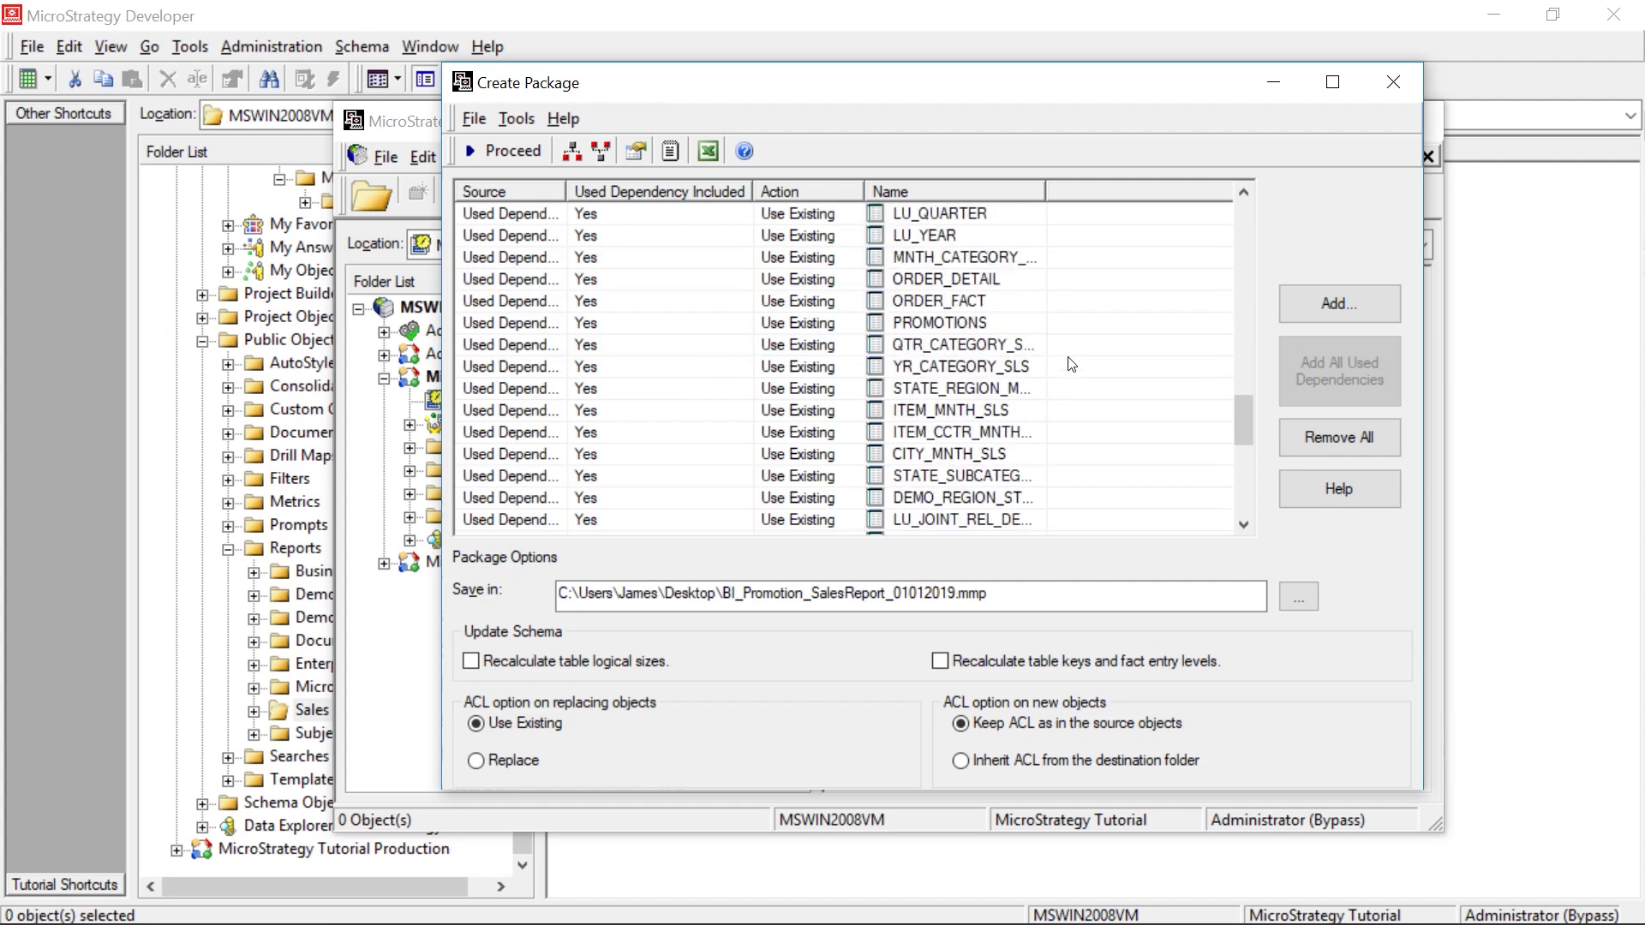
pyautogui.scroll(9, 1063, 355)
pyautogui.scroll(6, 1102, 354)
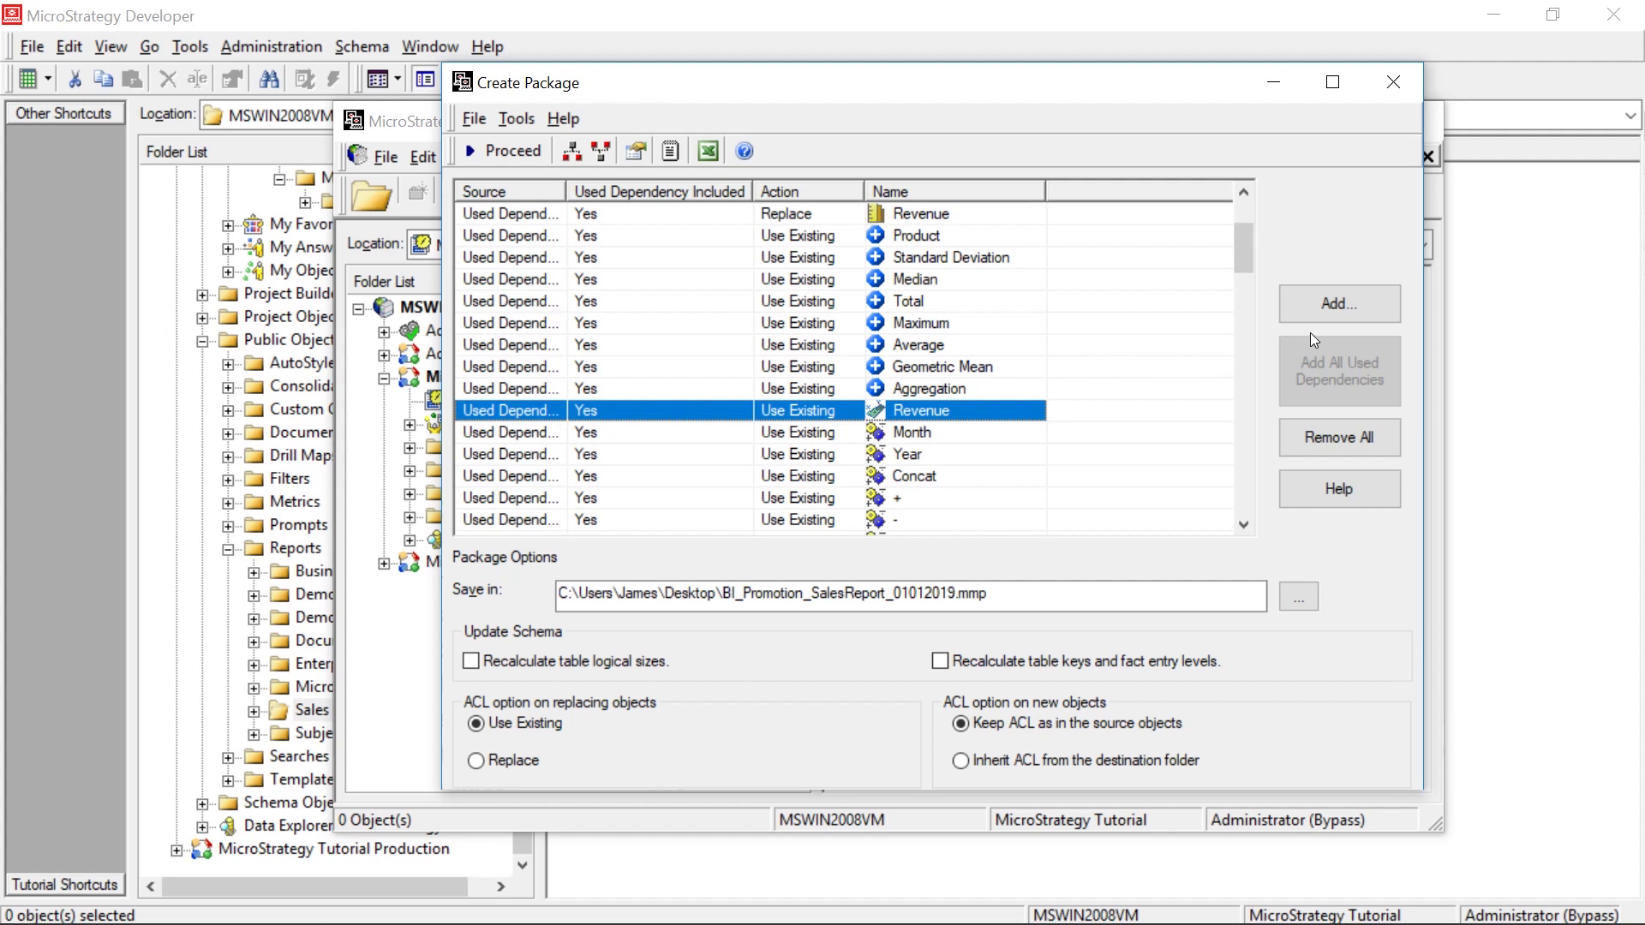
pyautogui.moveTo(1247, 245); pyautogui.dragTo(1227, 173)
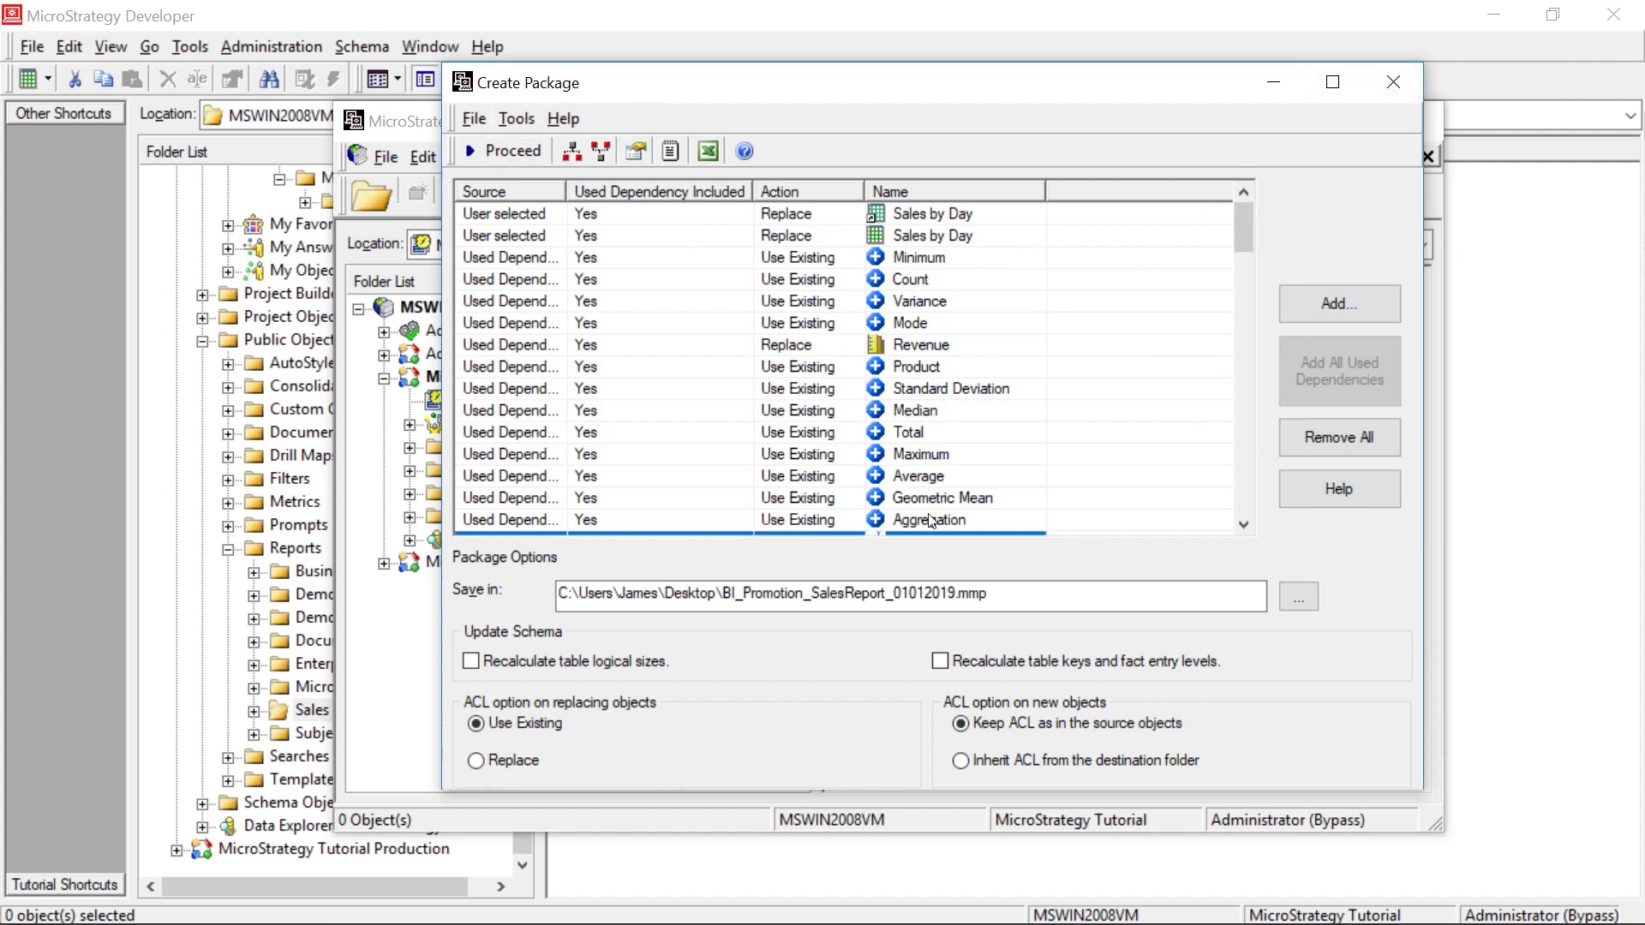
pyautogui.click(490, 153)
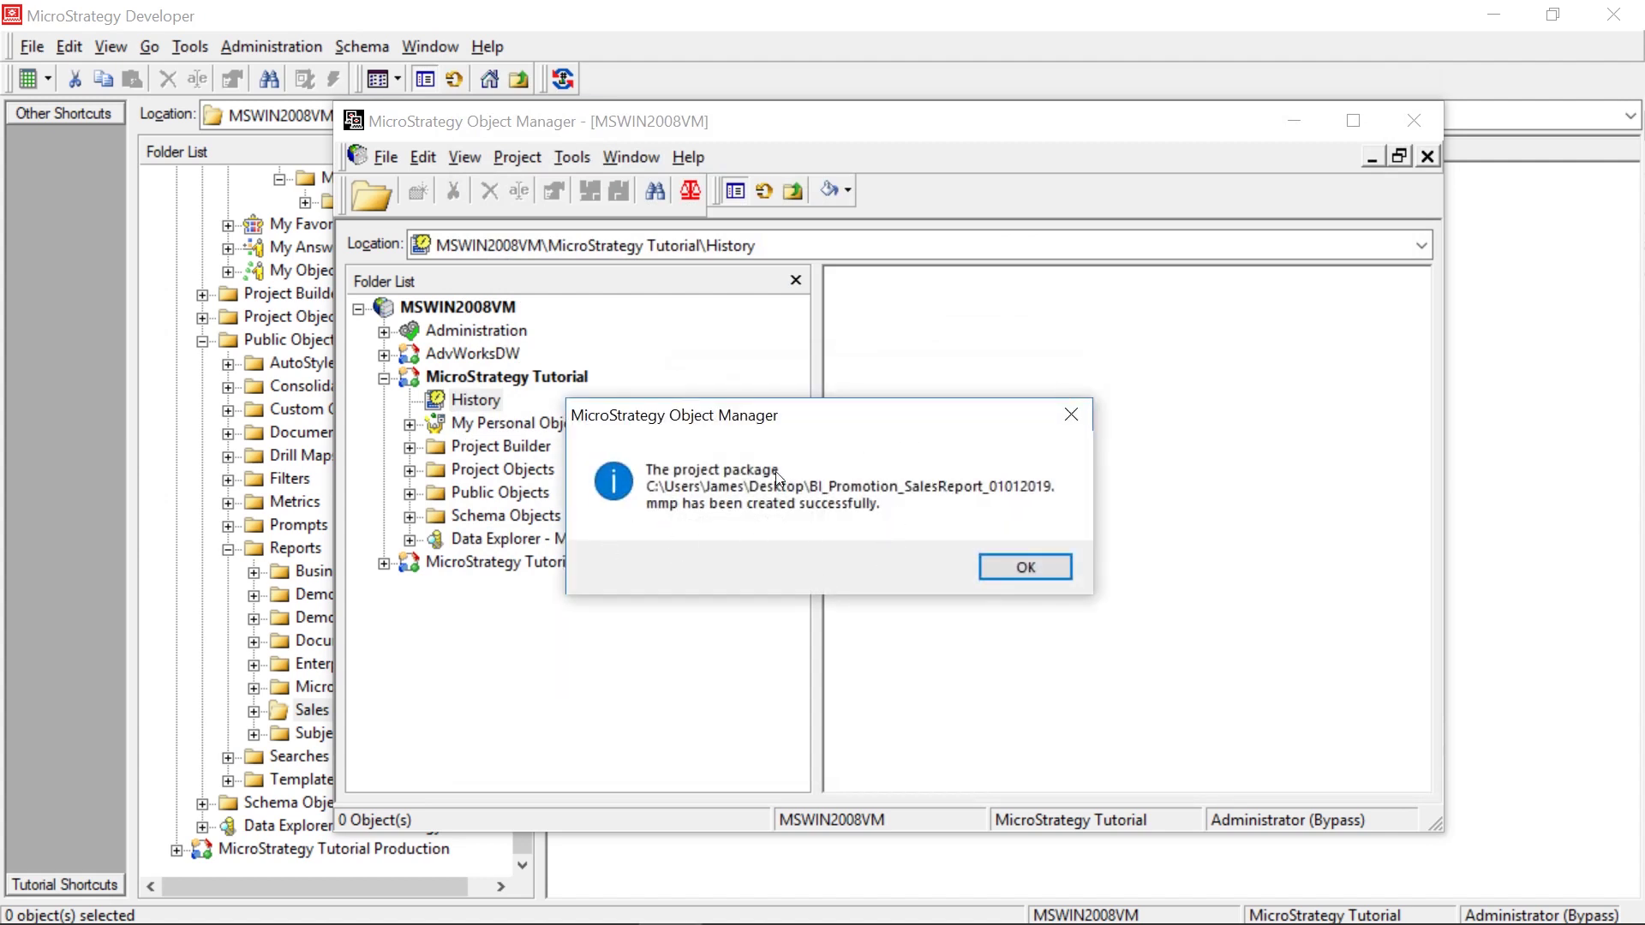
# - Dismiss the package-created message, load MicroStrategy Tutorial Production and show its Project Objects folder
pyautogui.click(1026, 567)
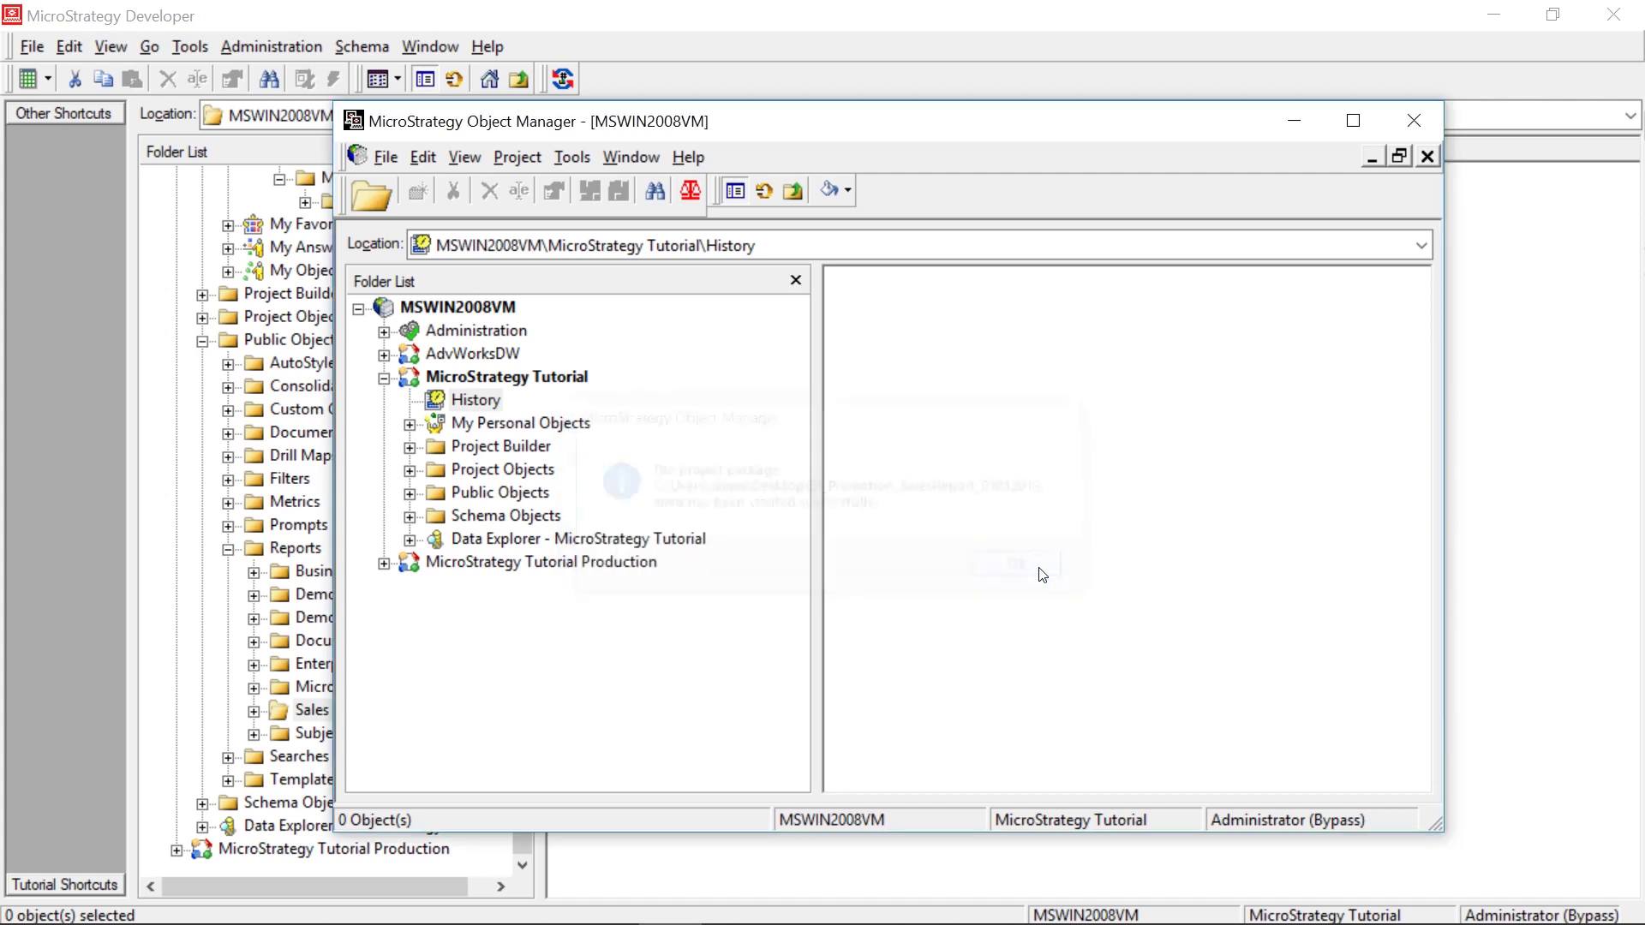
pyautogui.click(479, 561)
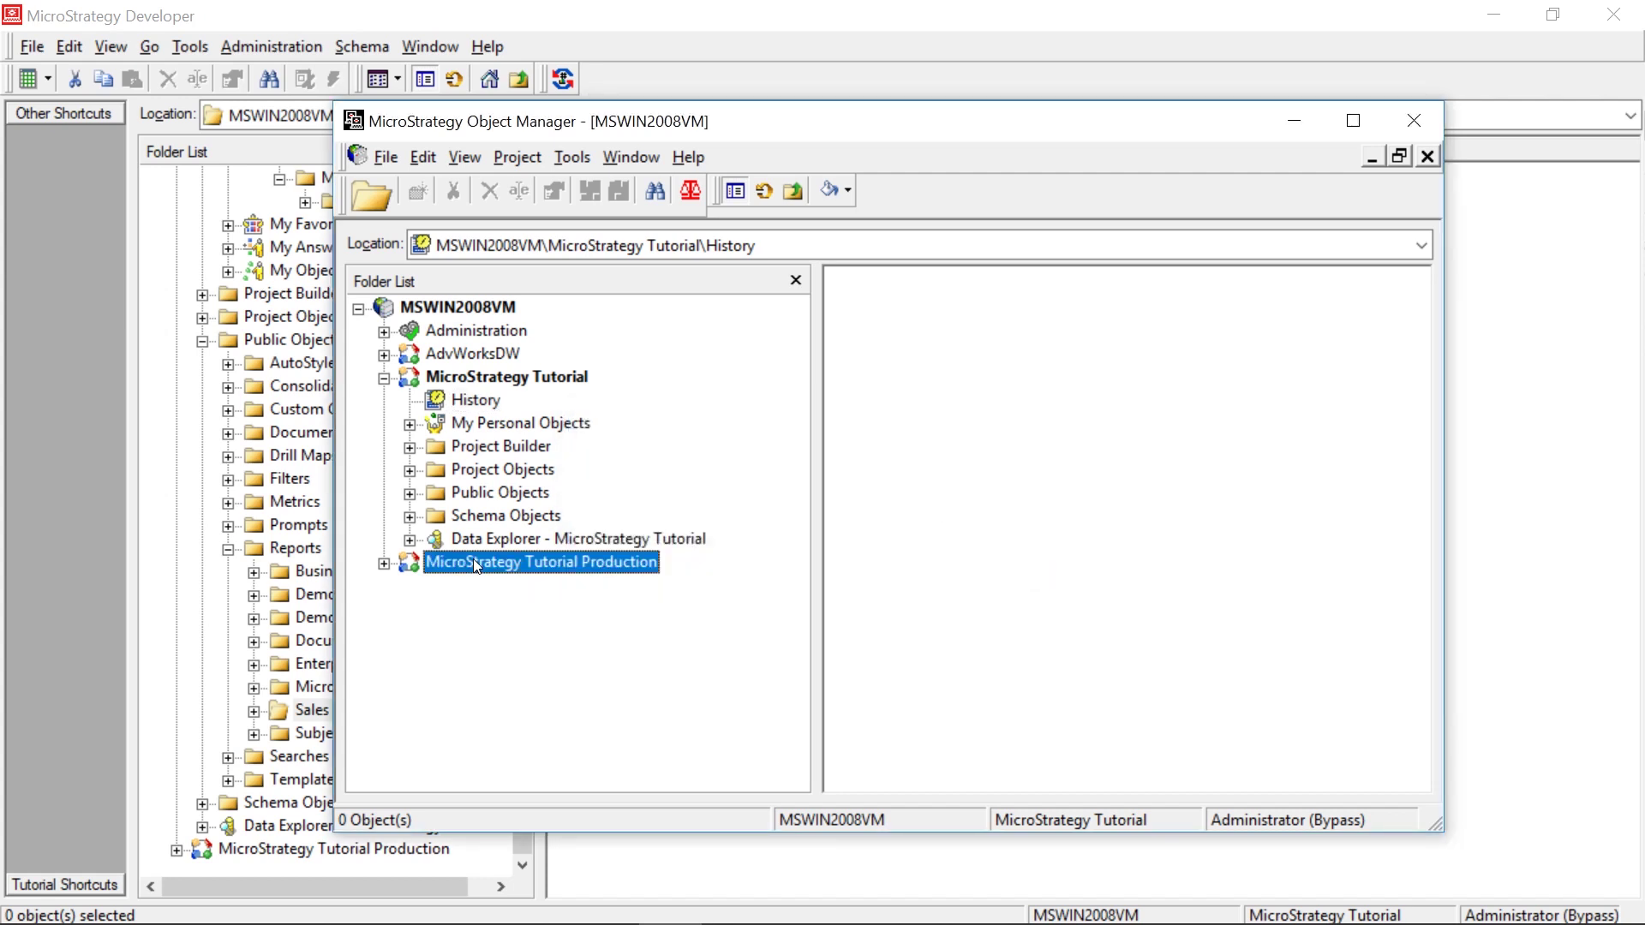
pyautogui.click(384, 564)
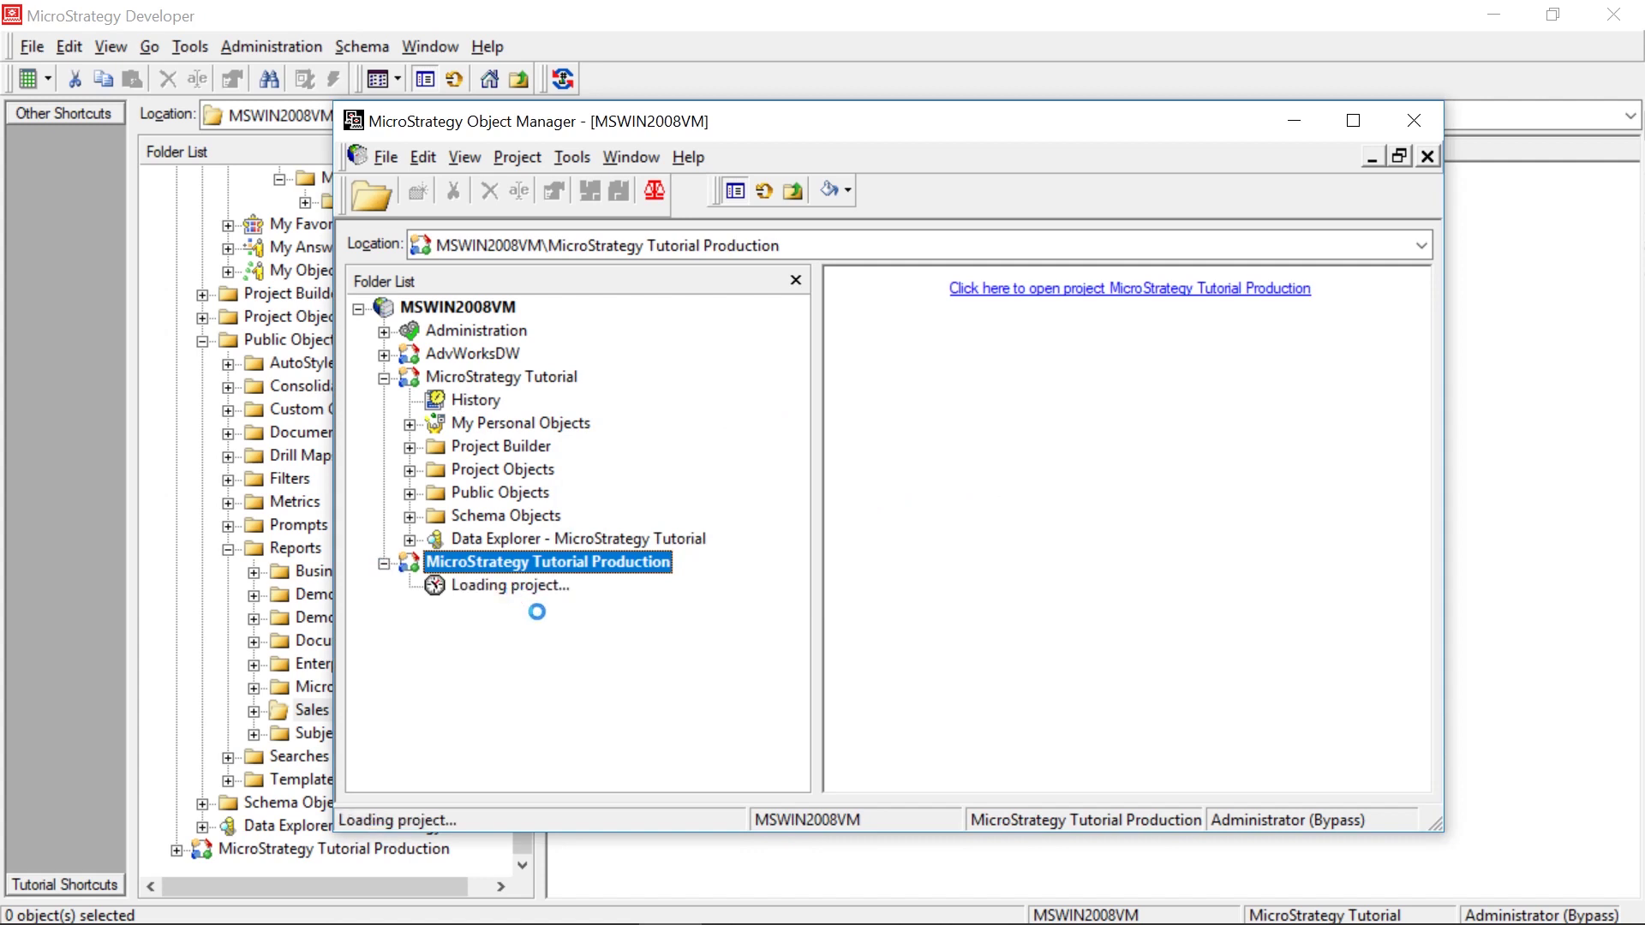
pyautogui.click(525, 653)
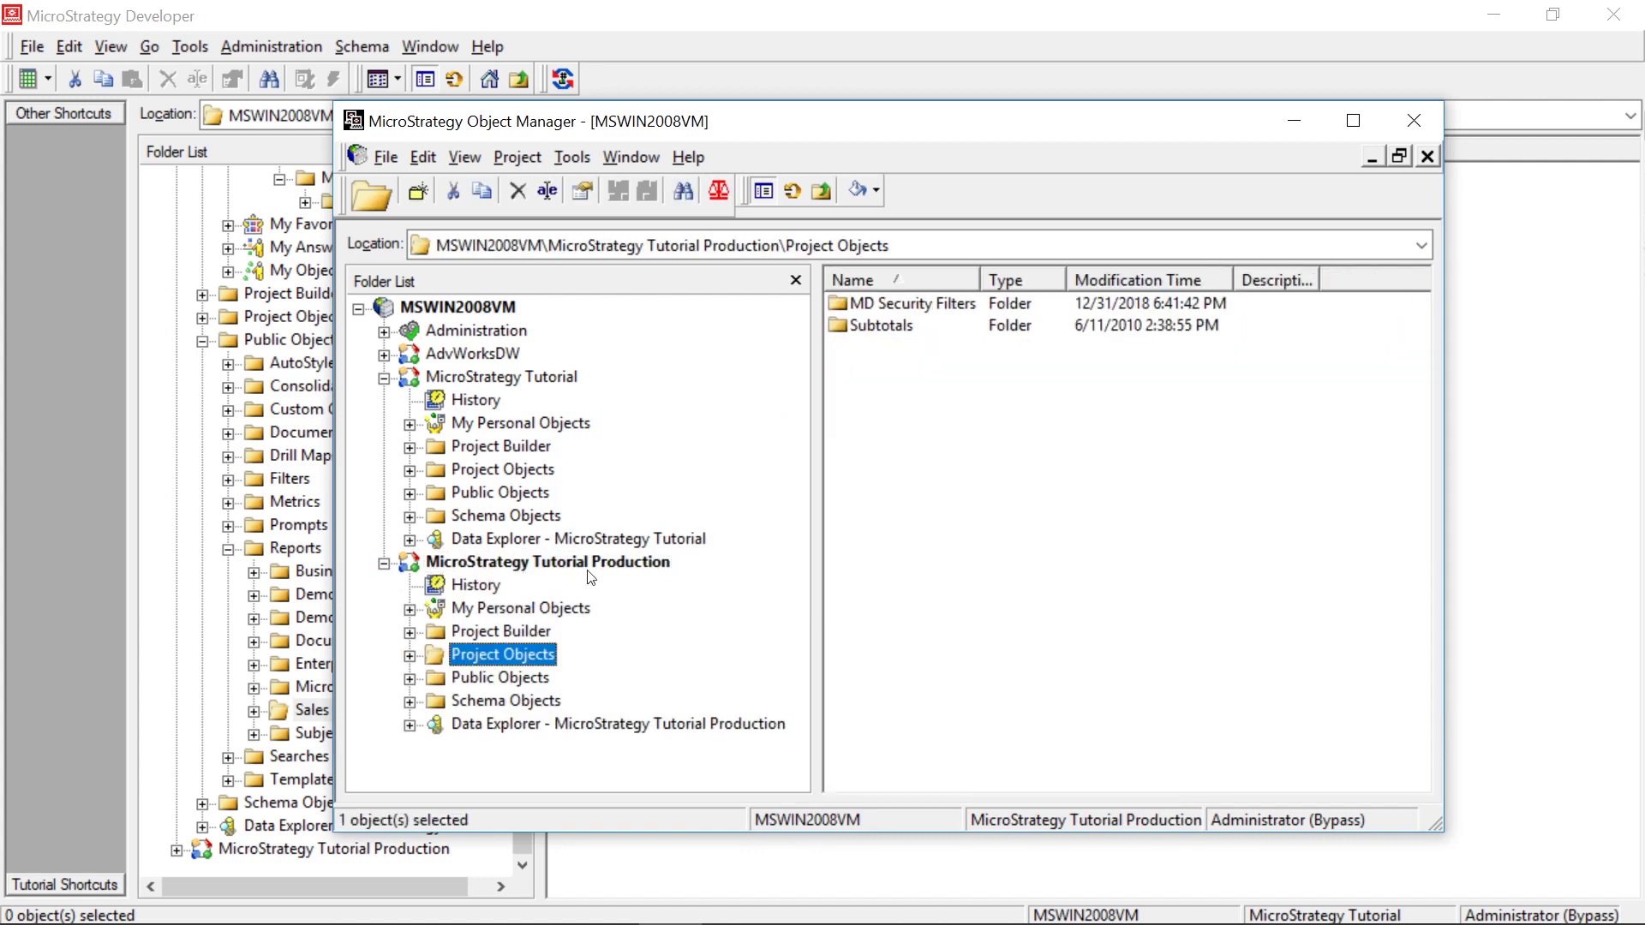
pyautogui.click(572, 157)
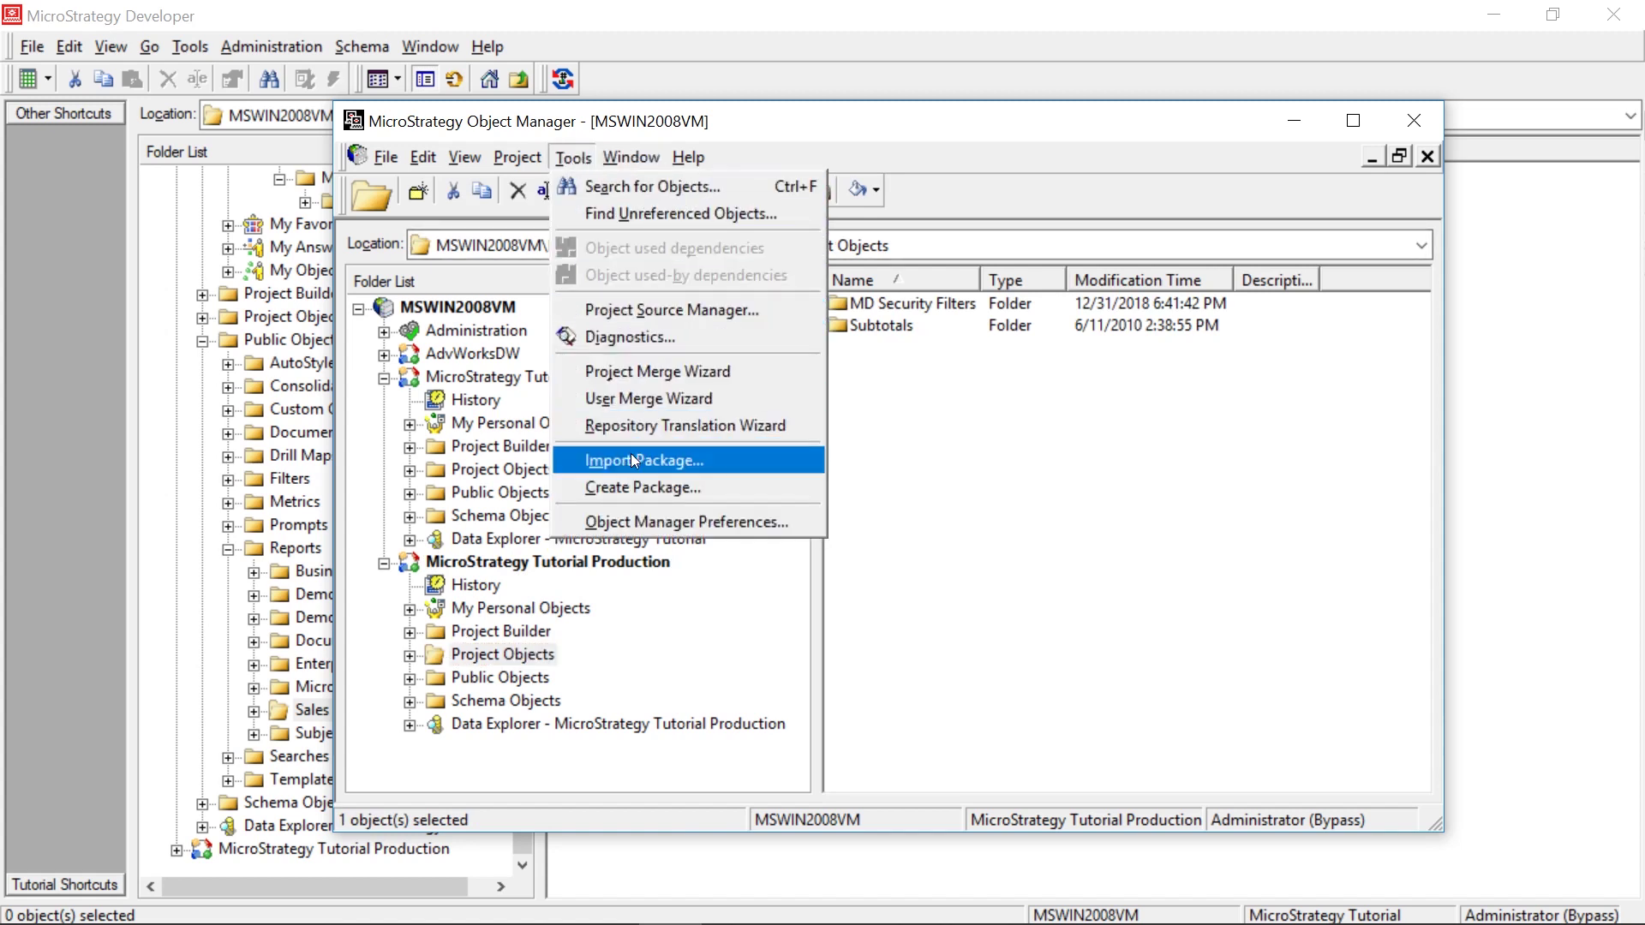
# - Target BI_Promotion_SalesReport_01012019.mmp from the Desktop with 'Generate Undo and then import package', listing its object rules
pyautogui.click(631, 456)
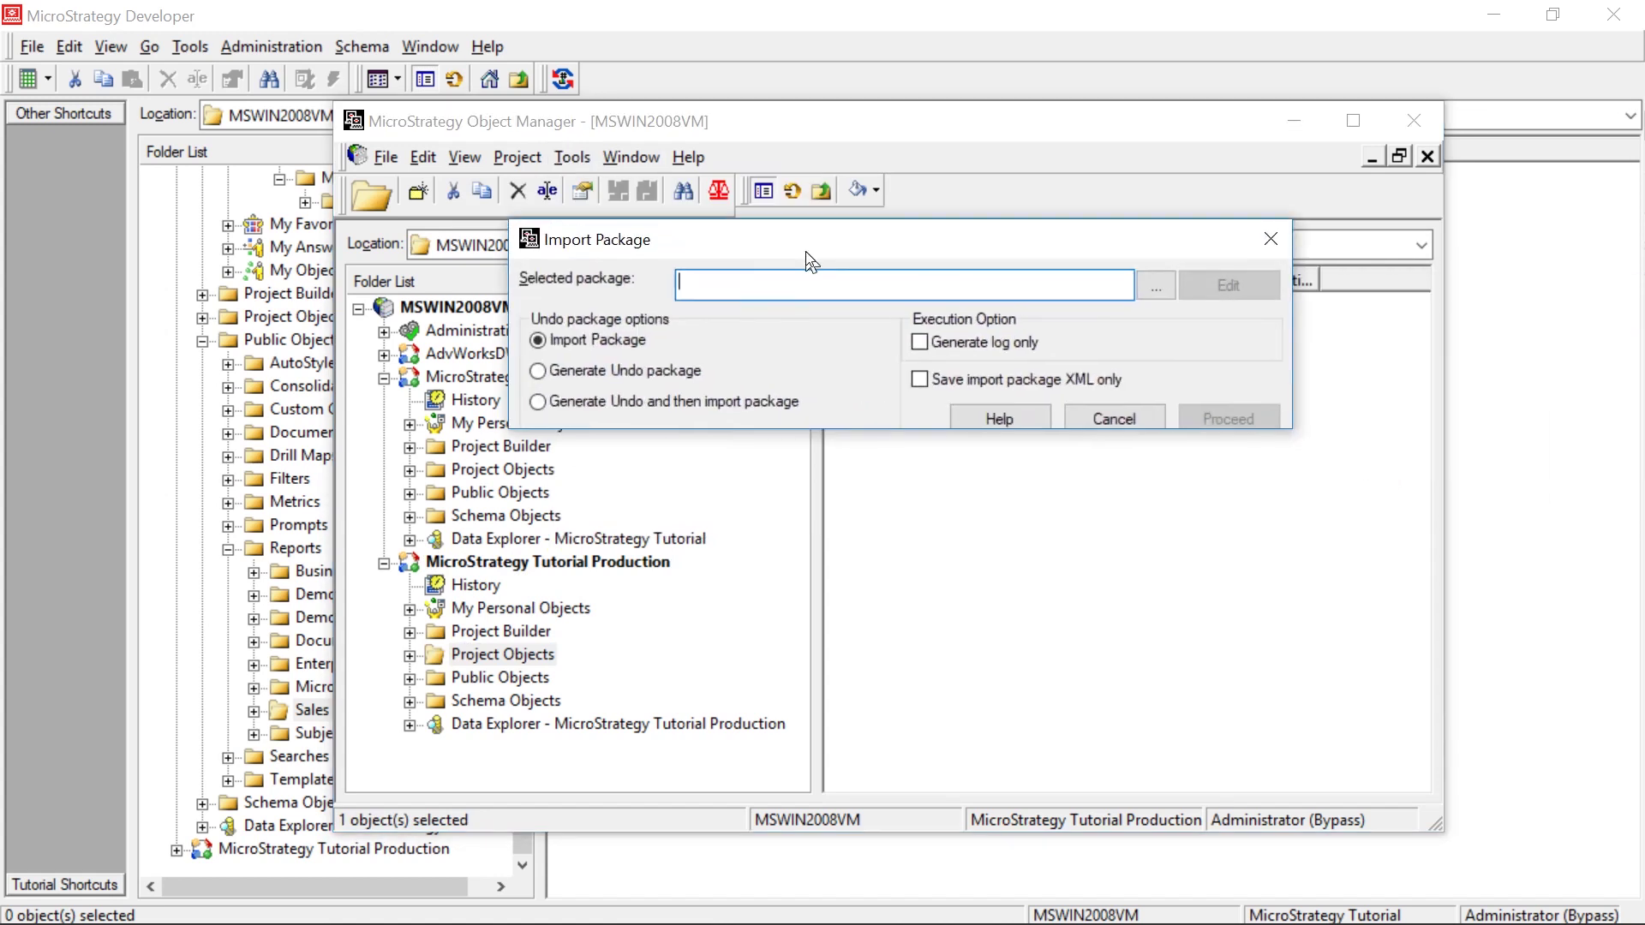
pyautogui.click(1157, 379)
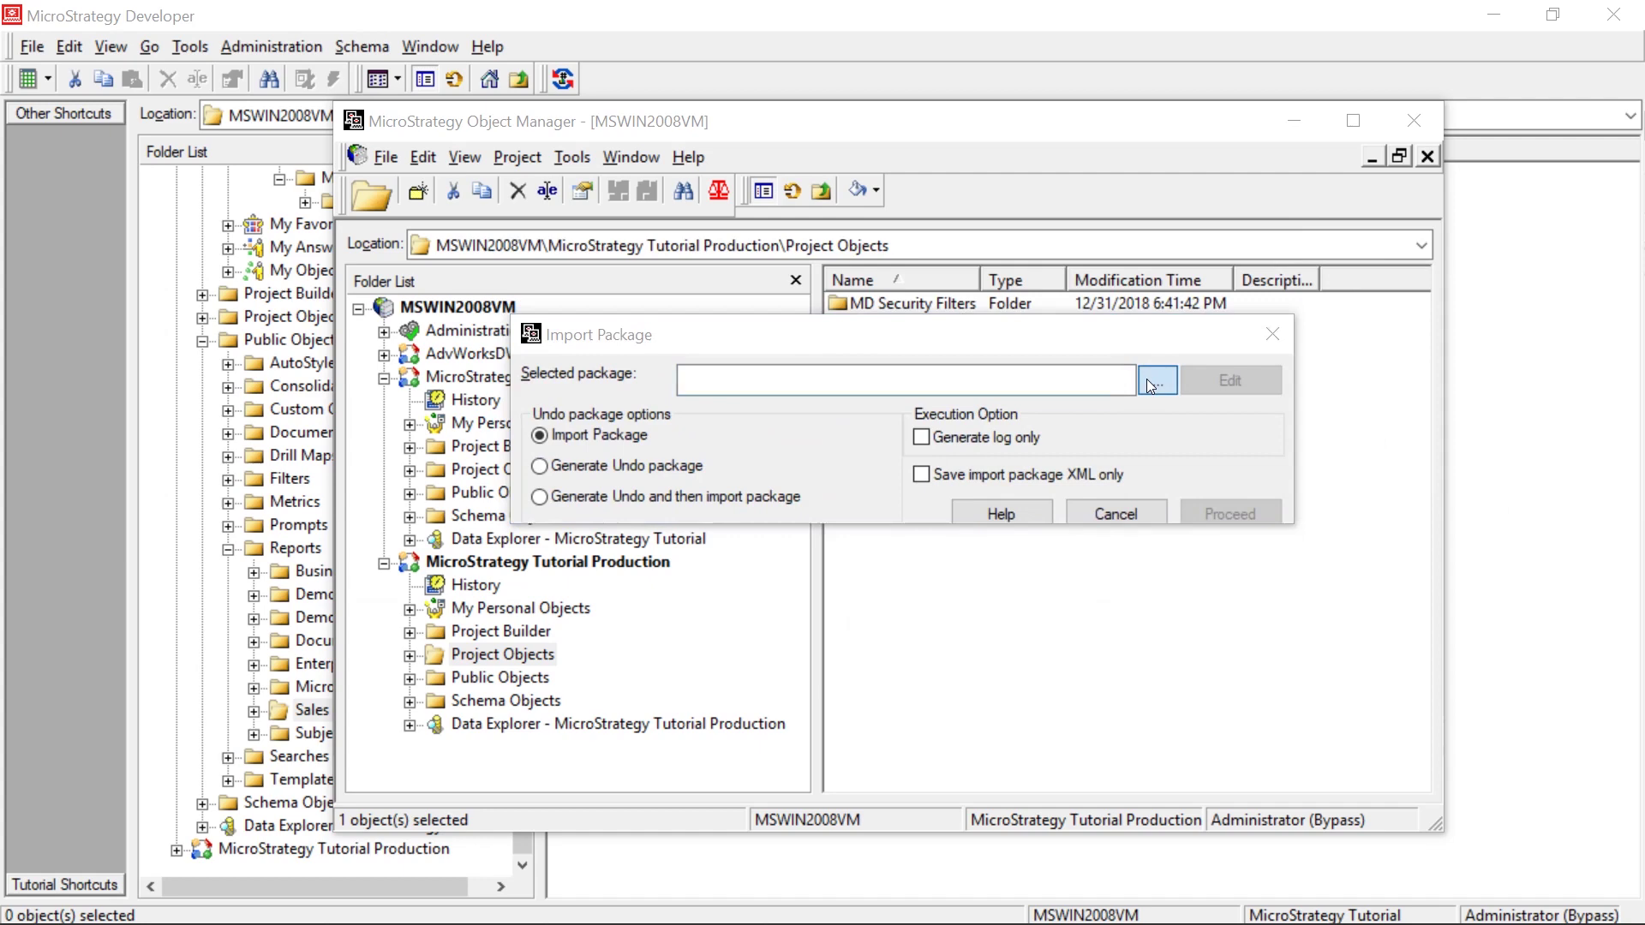
pyautogui.click(428, 292)
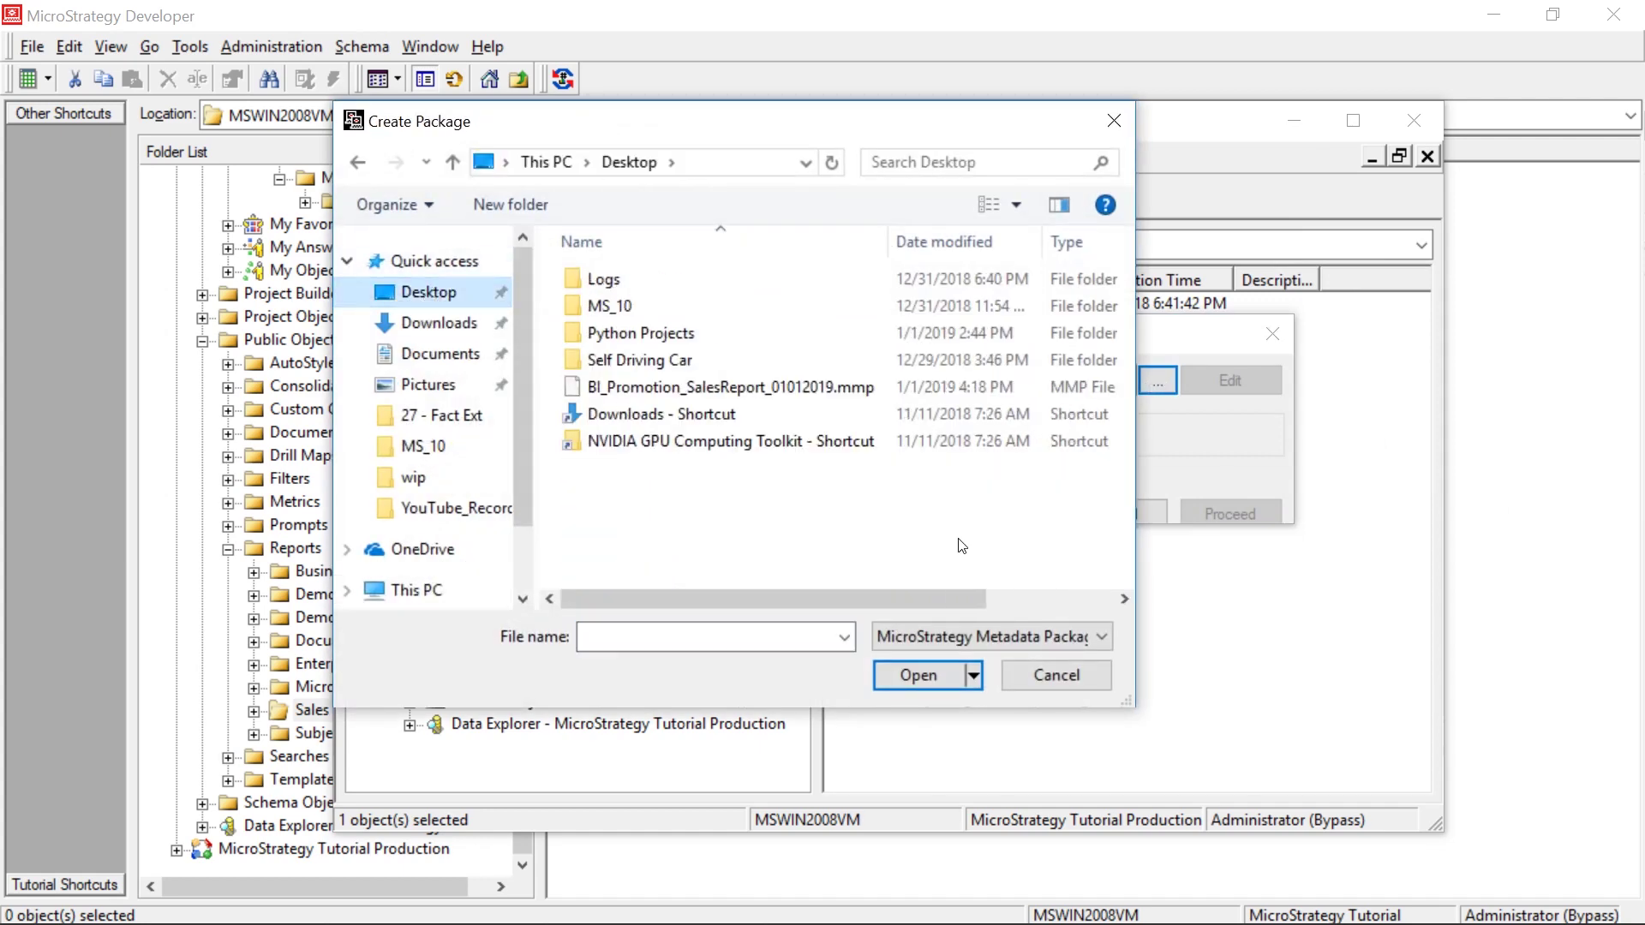
pyautogui.doubleClick(774, 387)
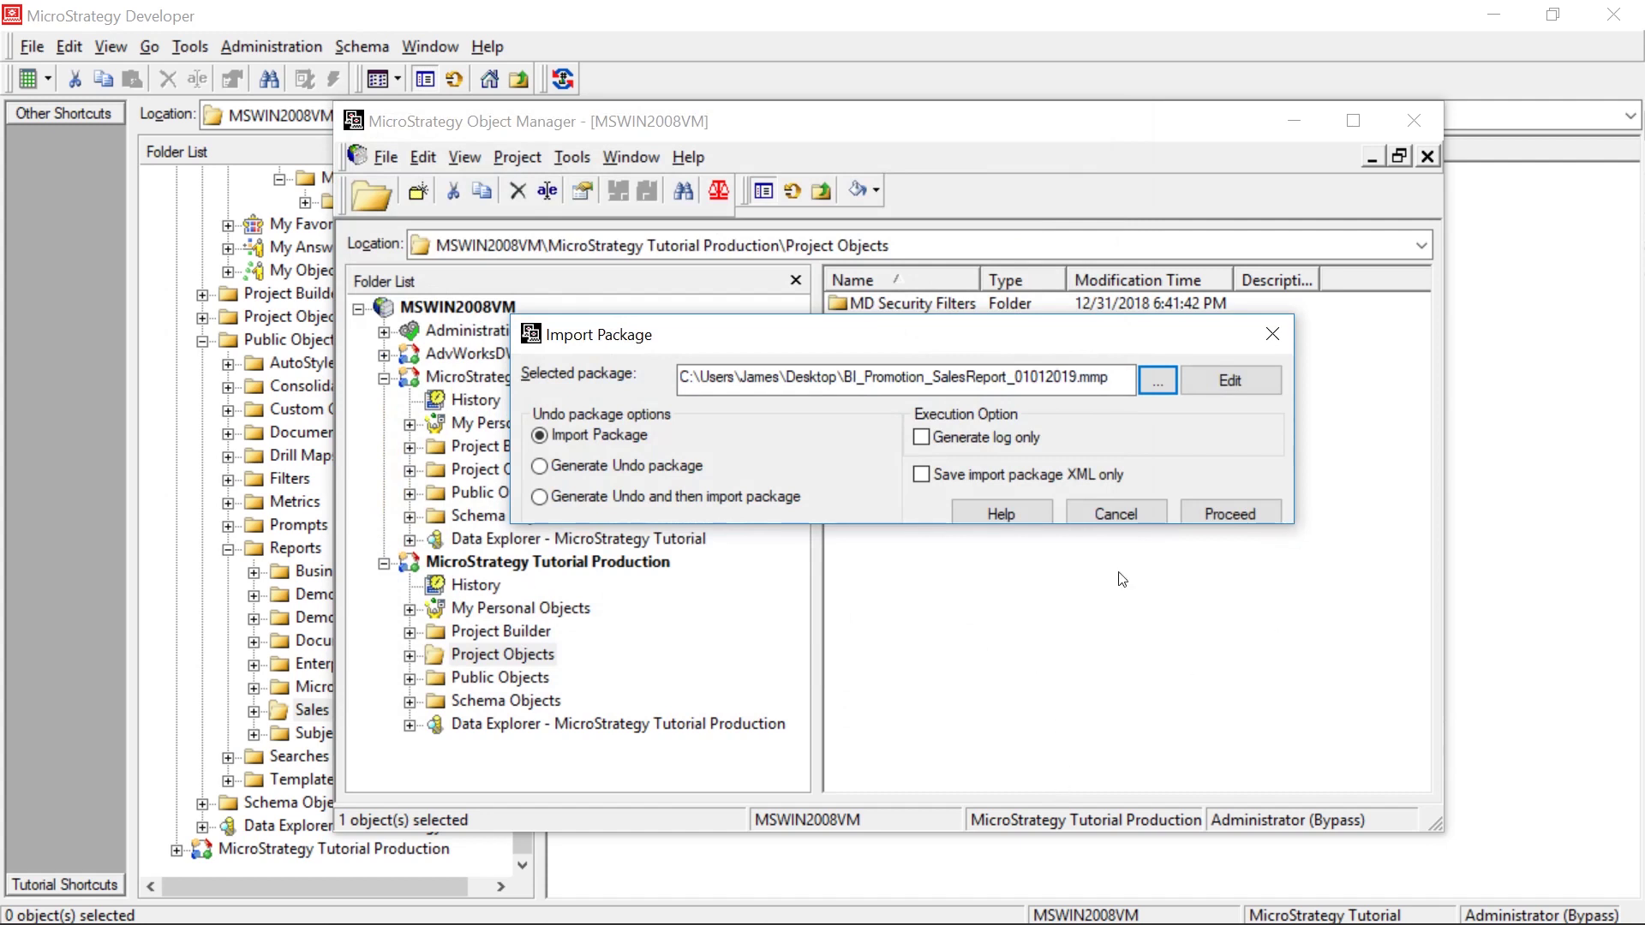
pyautogui.click(537, 499)
pyautogui.click(1226, 380)
pyautogui.moveTo(1153, 567)
pyautogui.mouseDown()
pyautogui.moveTo(1156, 613)
pyautogui.moveTo(1157, 567)
pyautogui.mouseUp()
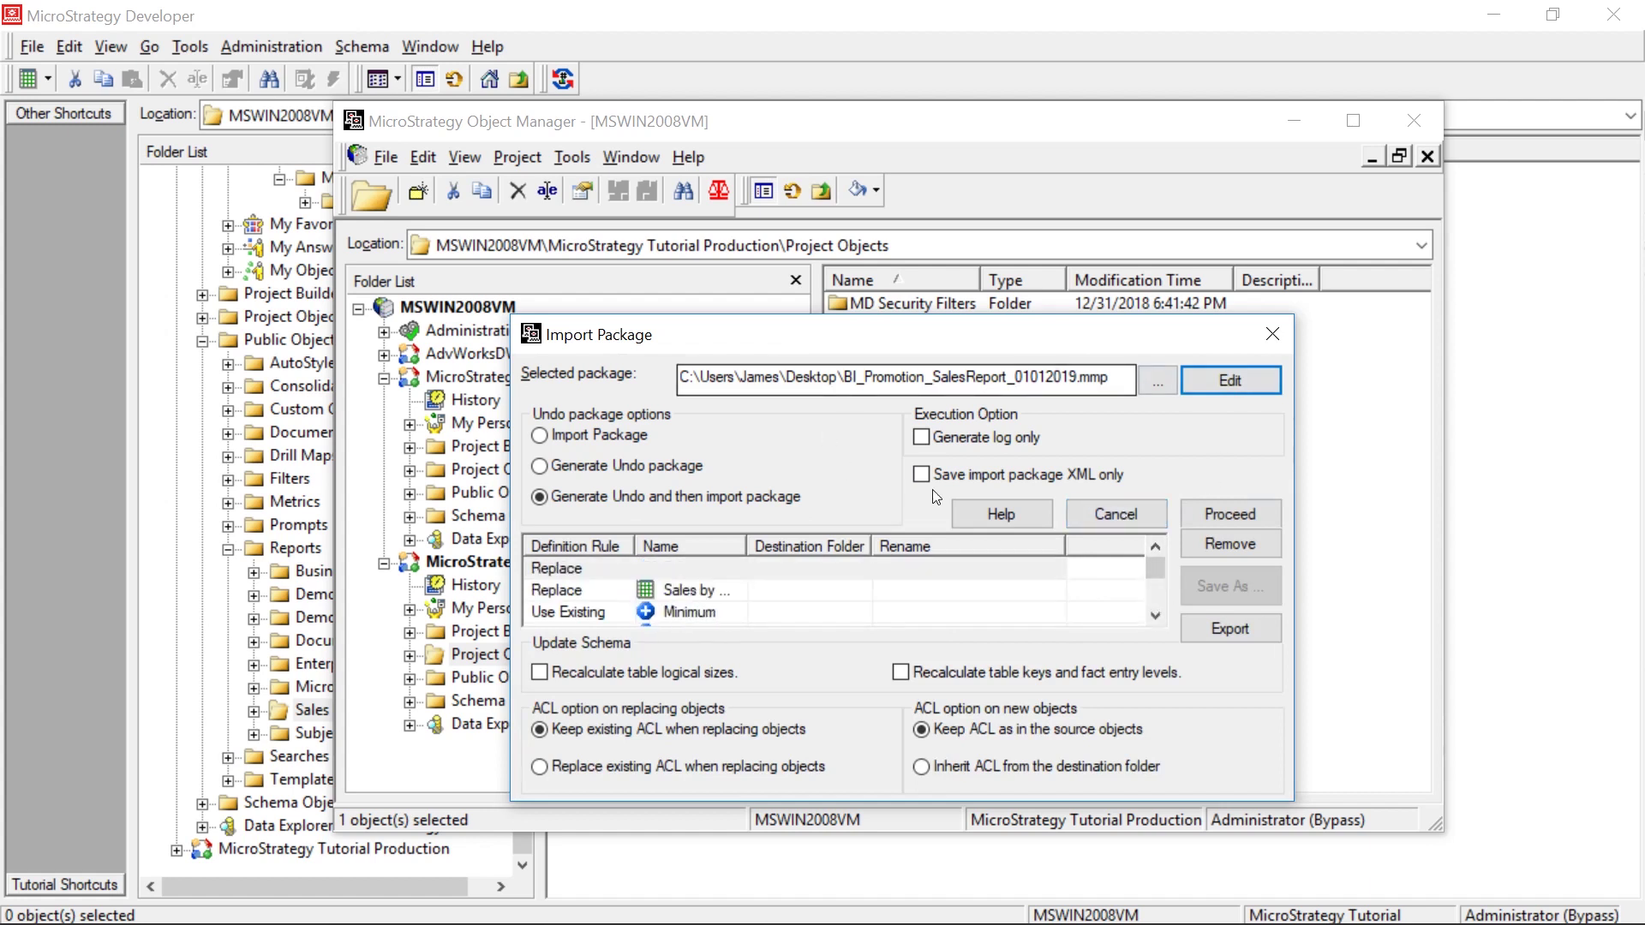
# - Save the undo file as BI_Promotion_SalesReport_01012019_Undo.mmp, with the timestamp removed
pyautogui.click(1231, 514)
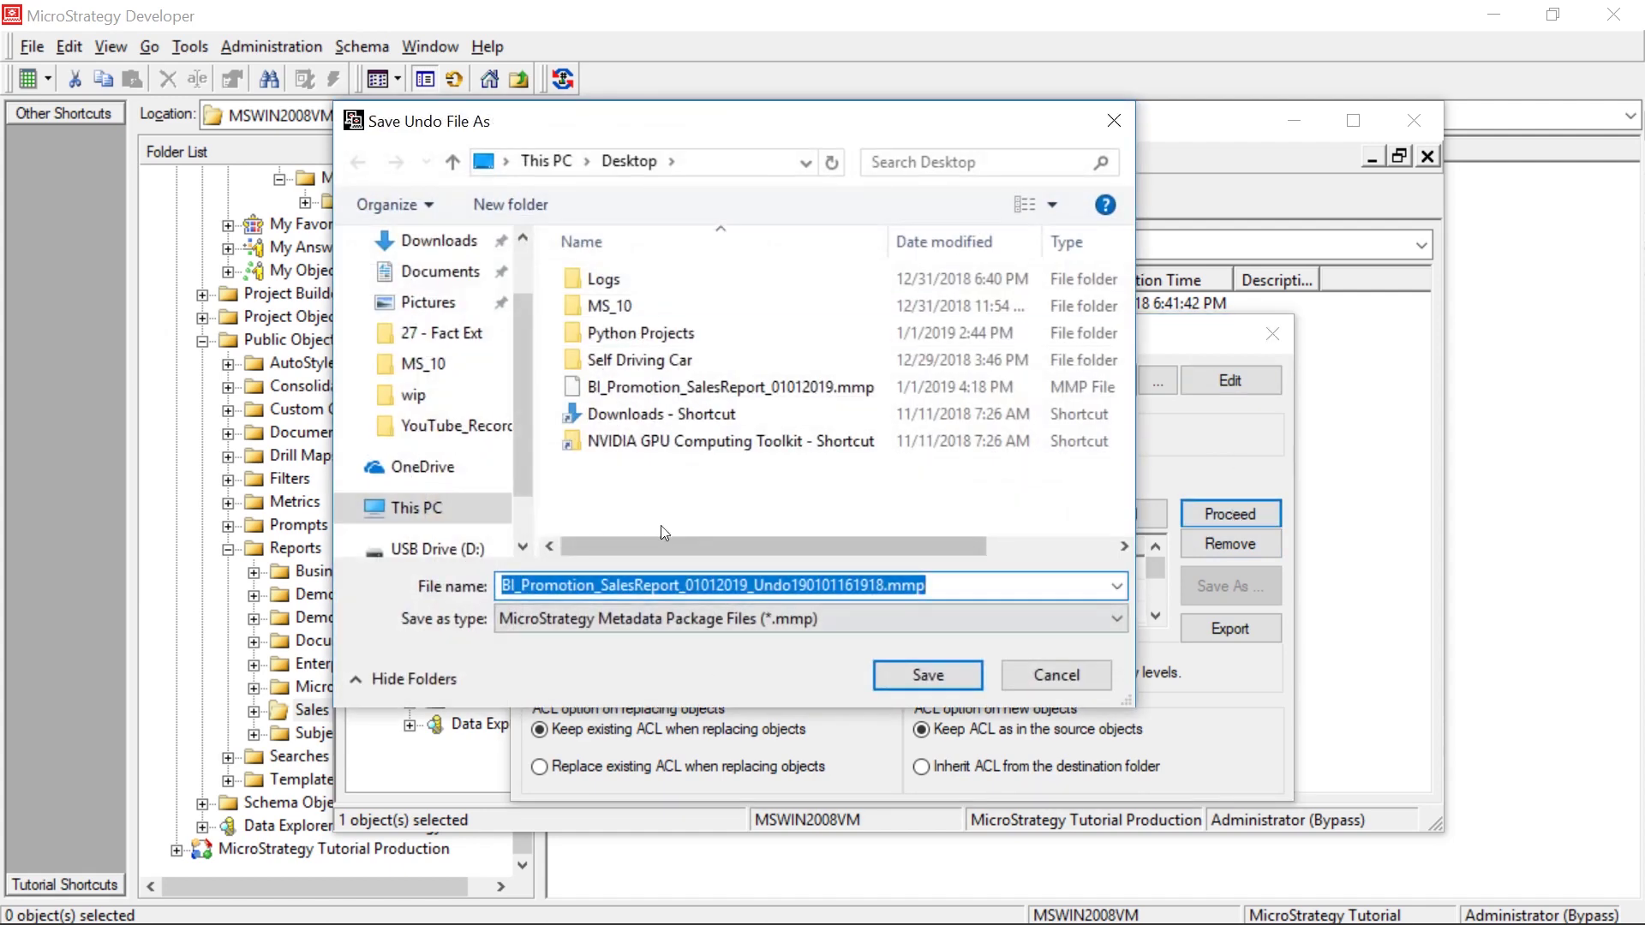
pyautogui.click(790, 585)
pyautogui.moveTo(790, 585); pyautogui.dragTo(885, 586)
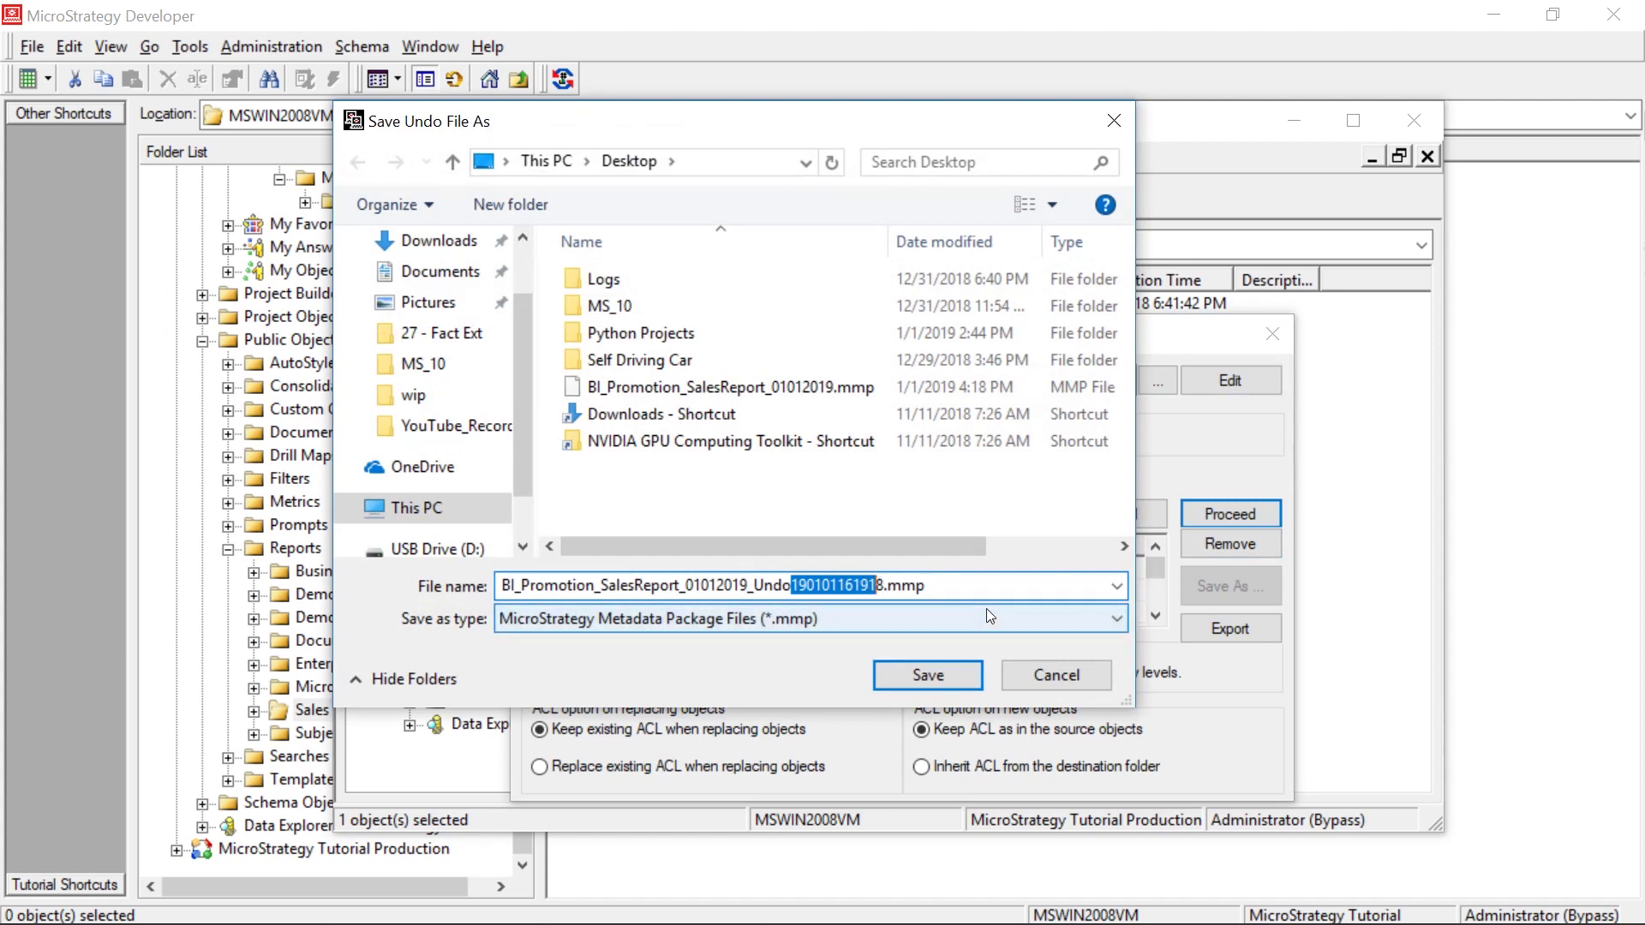
pyautogui.press('BackSpace')
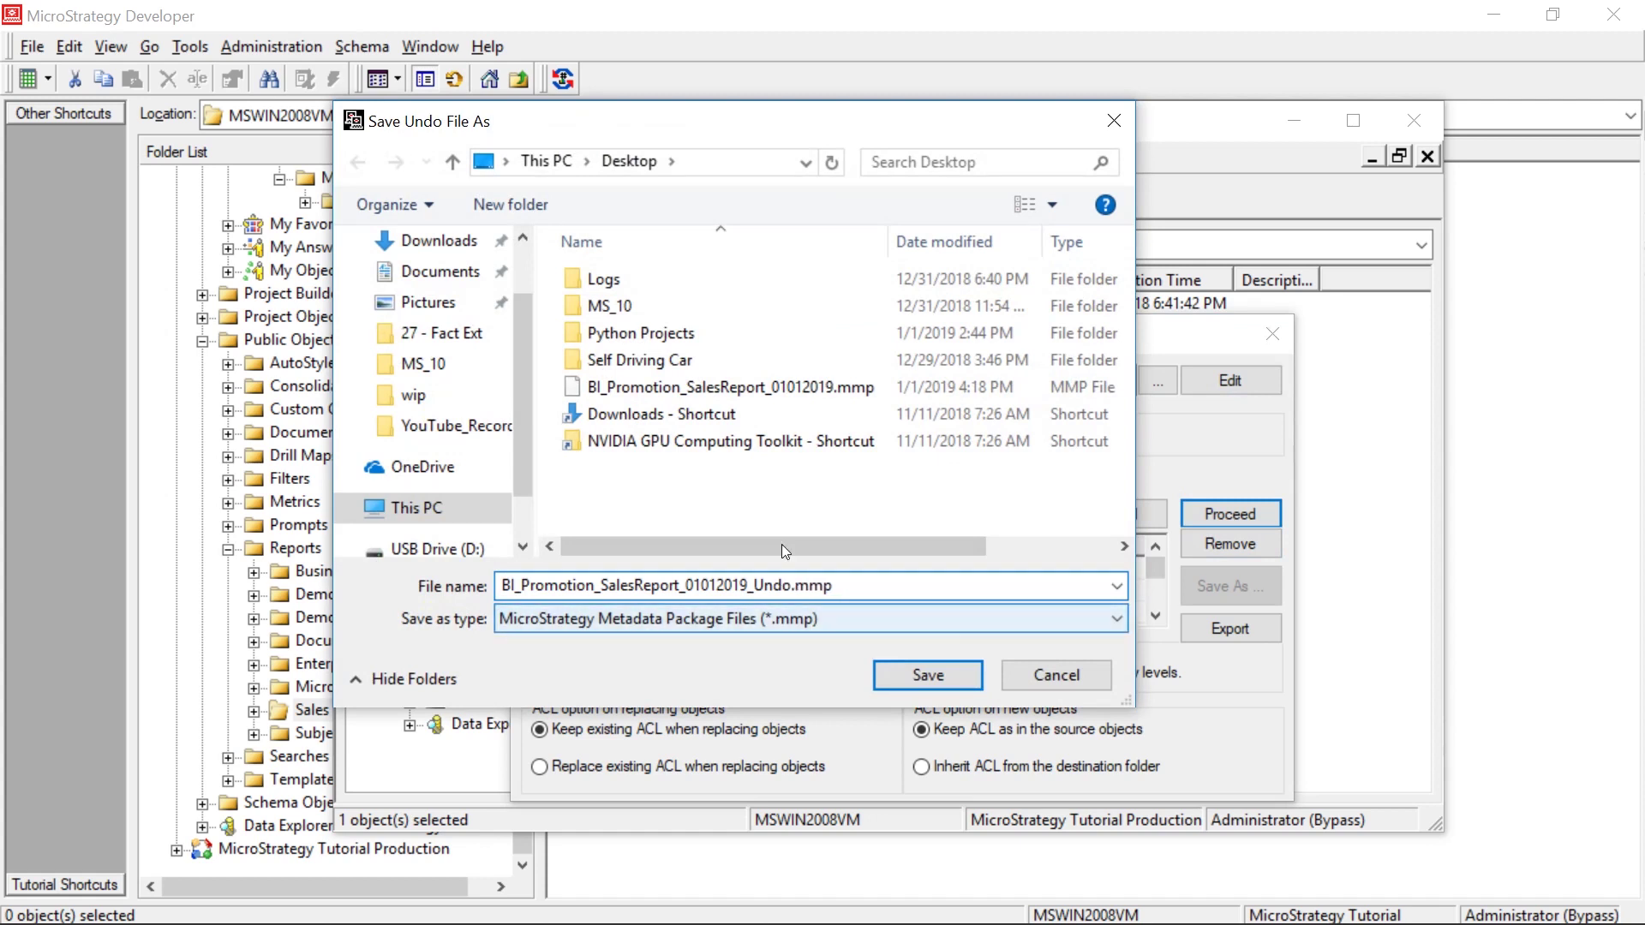
pyautogui.click(748, 585)
pyautogui.hotkey('shift', 'Home')
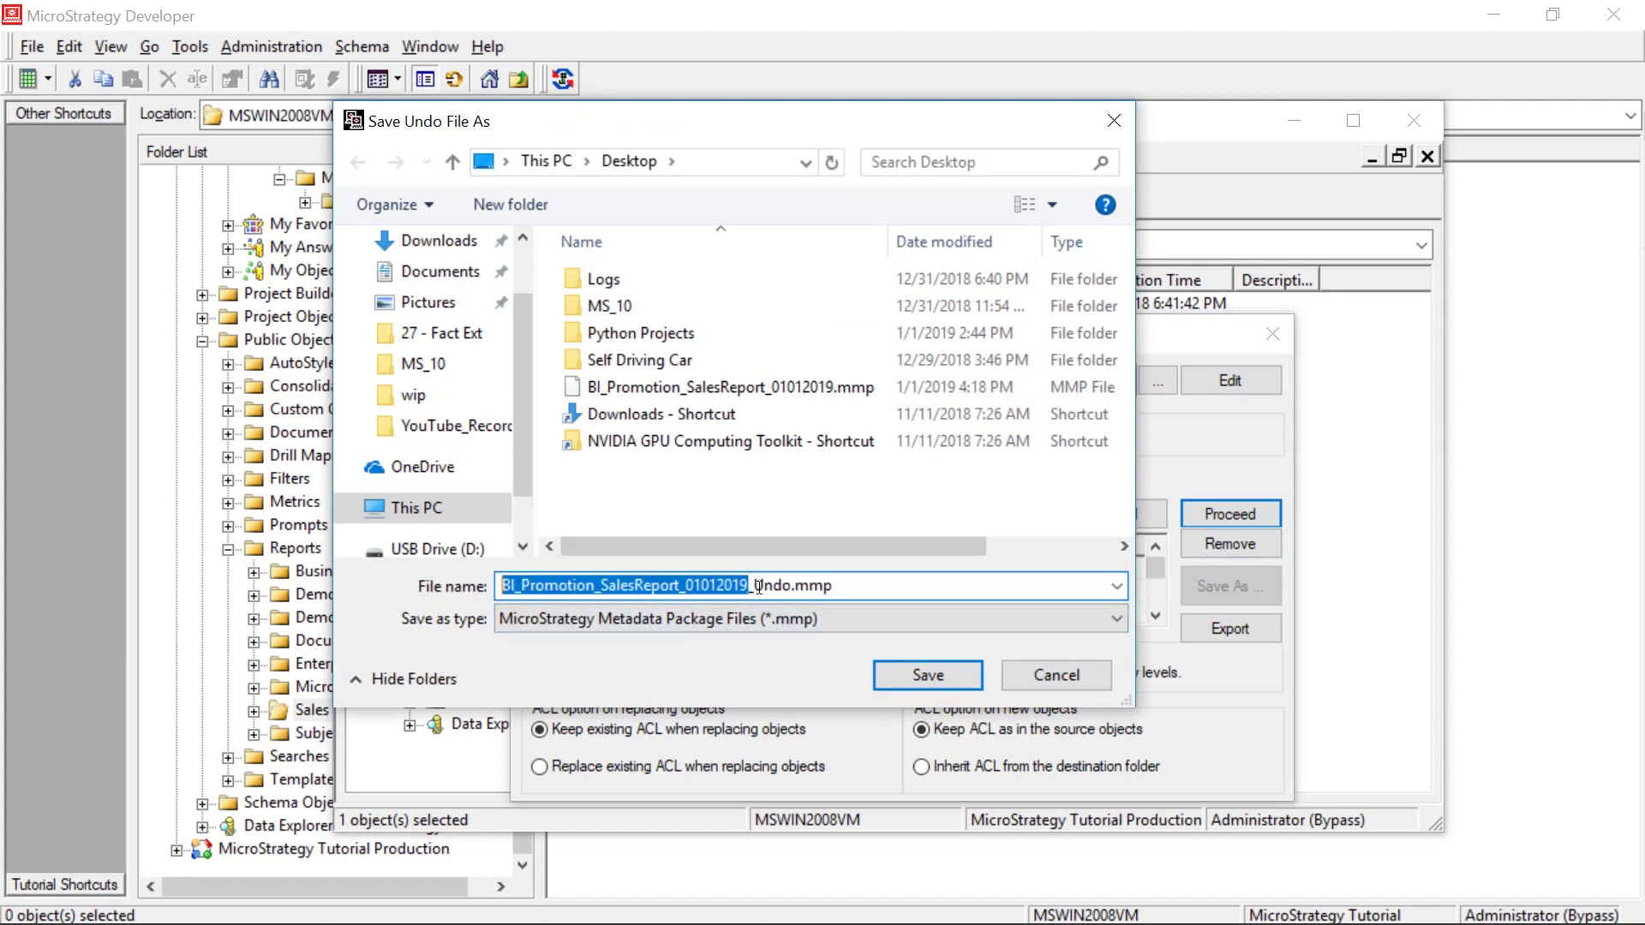
pyautogui.moveTo(752, 585); pyautogui.dragTo(806, 585)
pyautogui.click(833, 585)
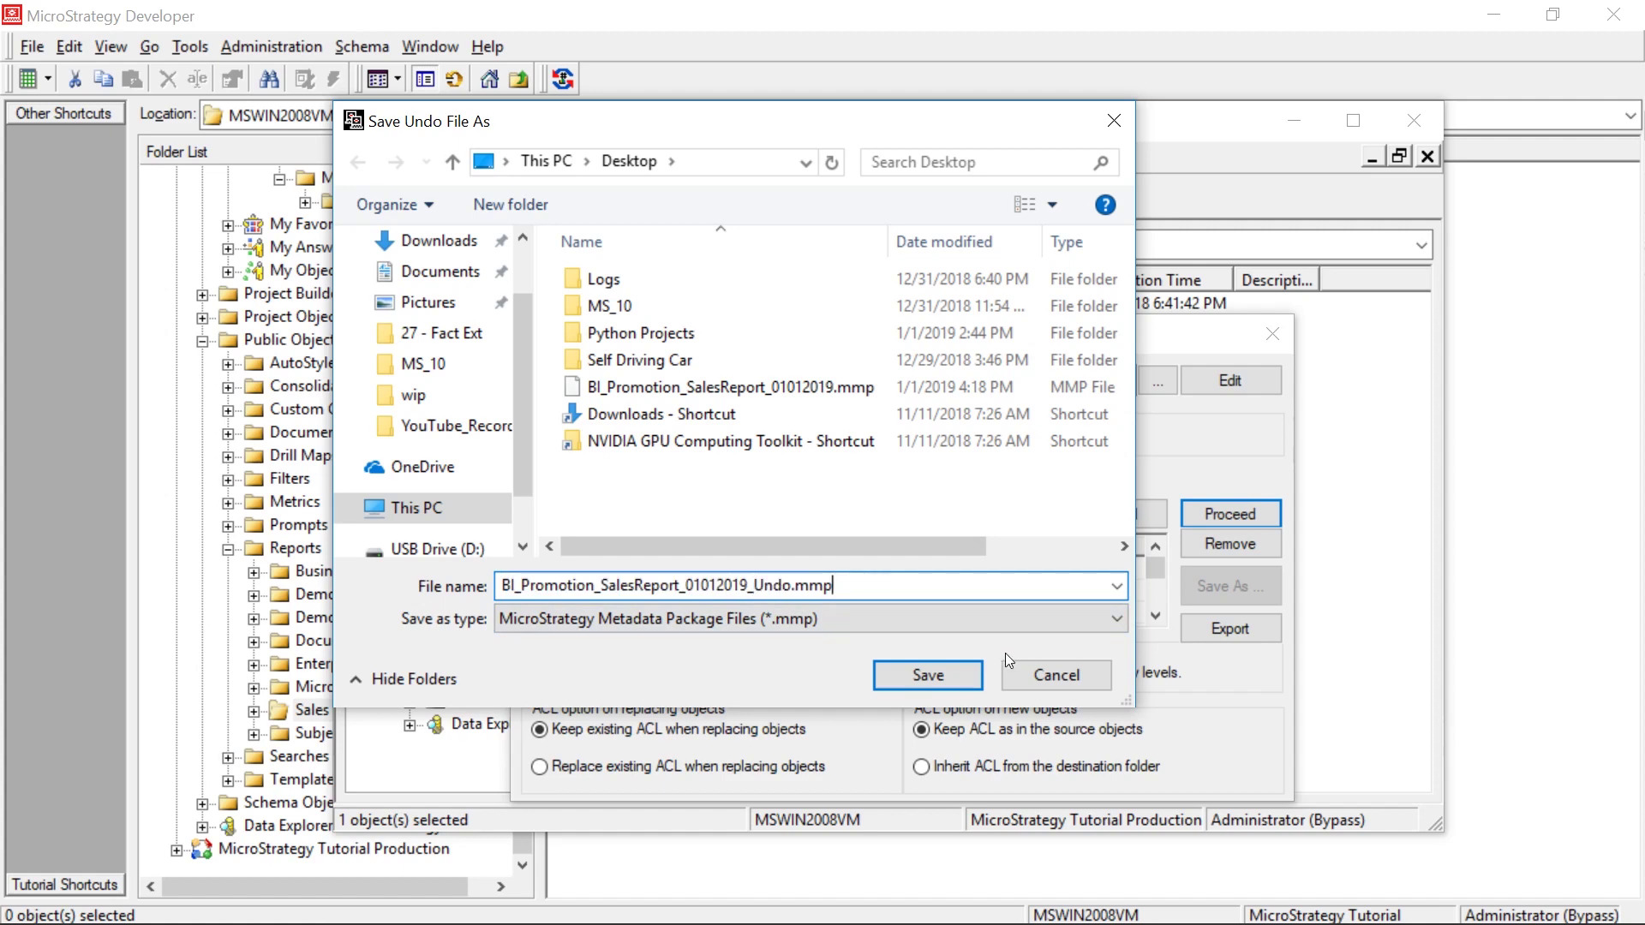
pyautogui.click(957, 669)
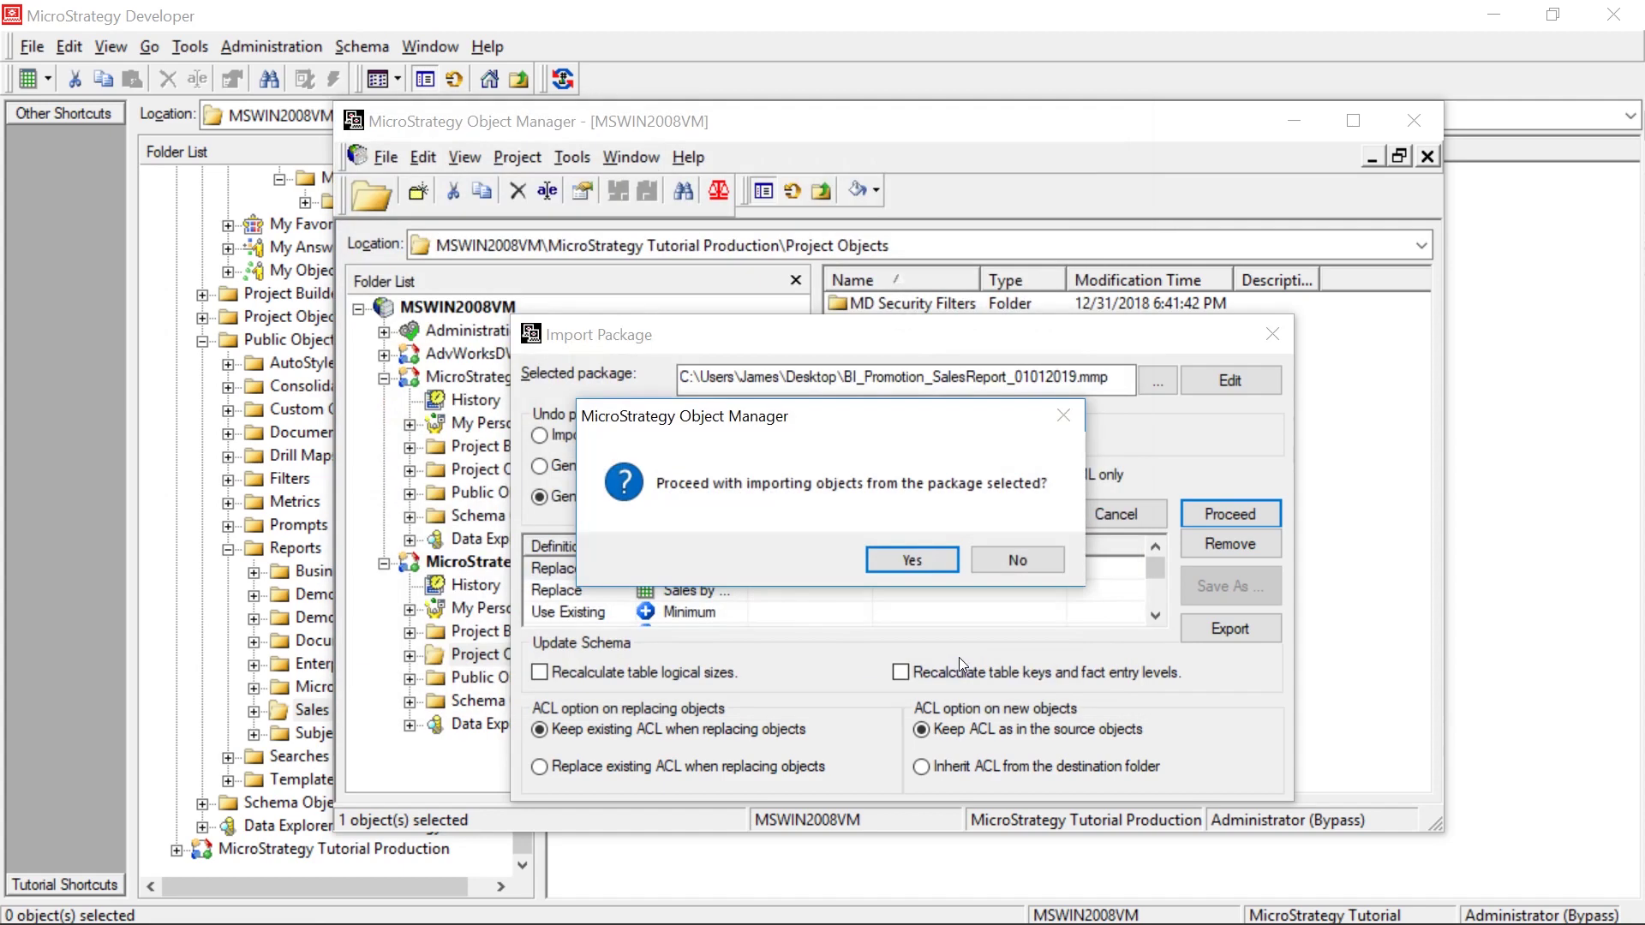
# - Confirm the import, acknowledge the undo and success messages, and close the project view
pyautogui.click(942, 559)
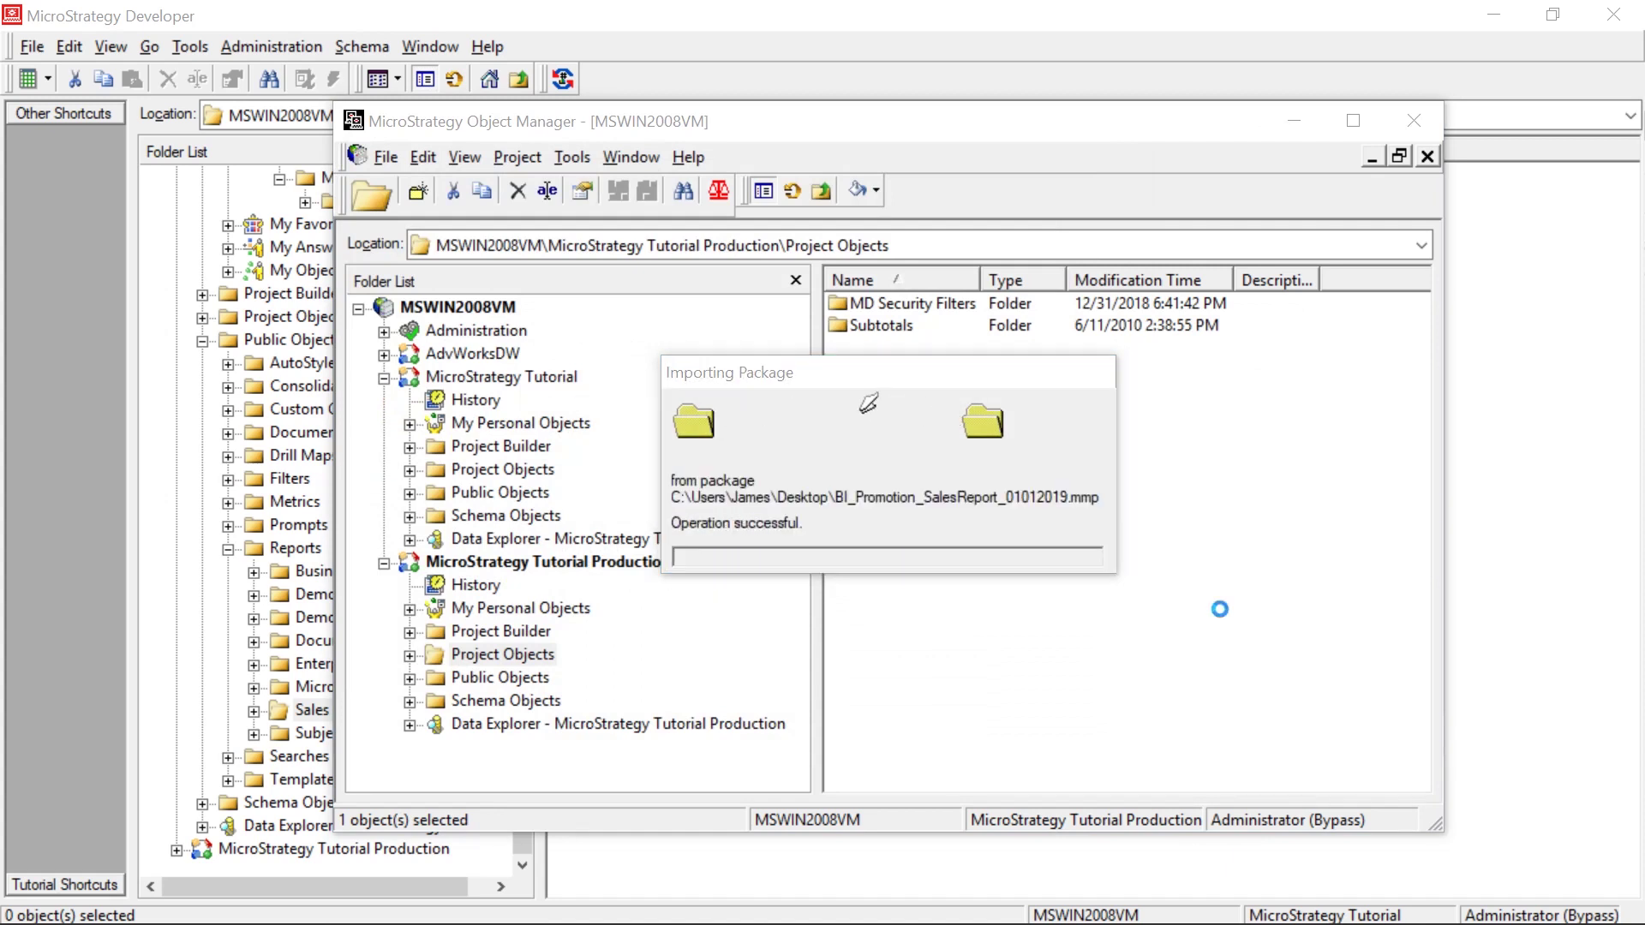
pyautogui.click(992, 565)
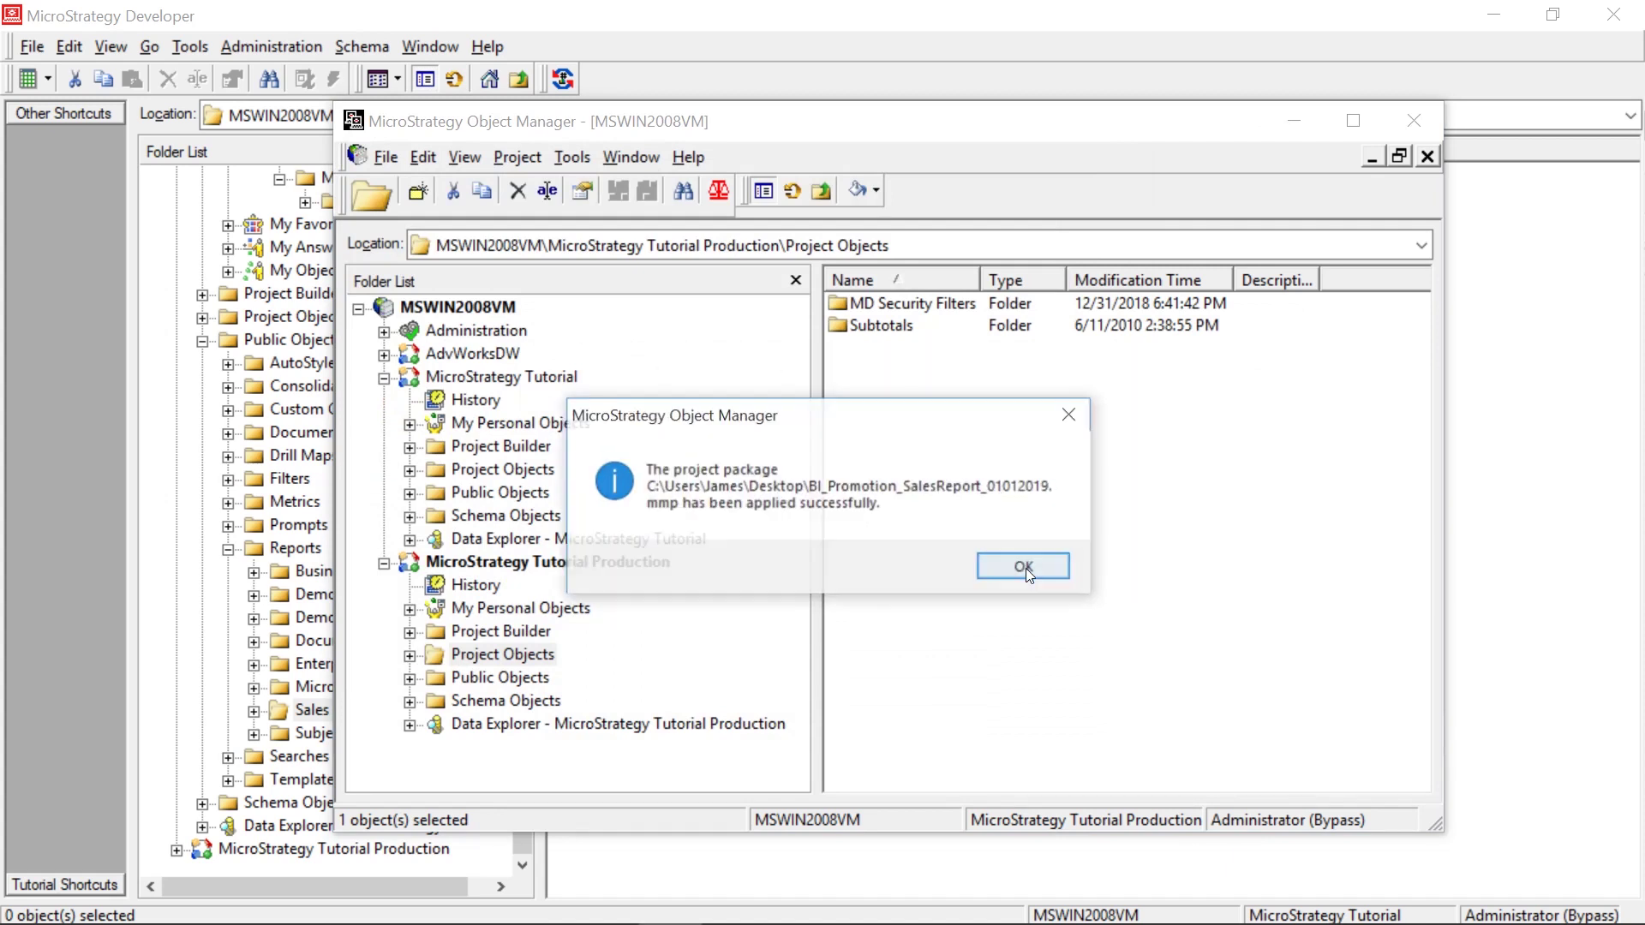
pyautogui.click(1027, 571)
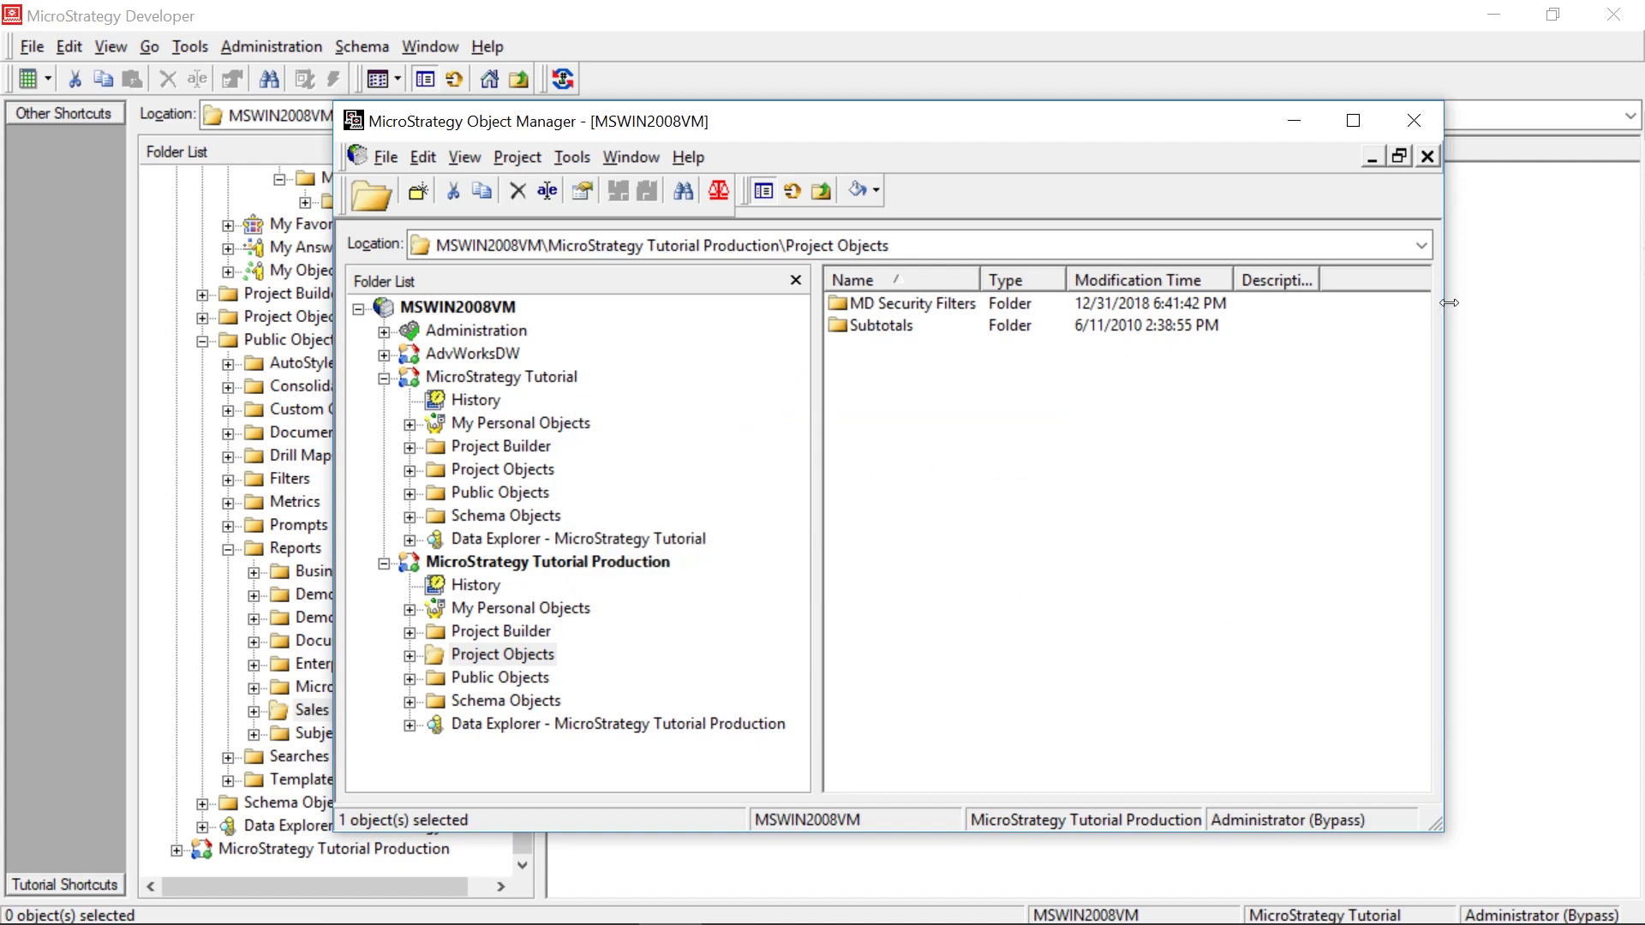
pyautogui.click(1427, 156)
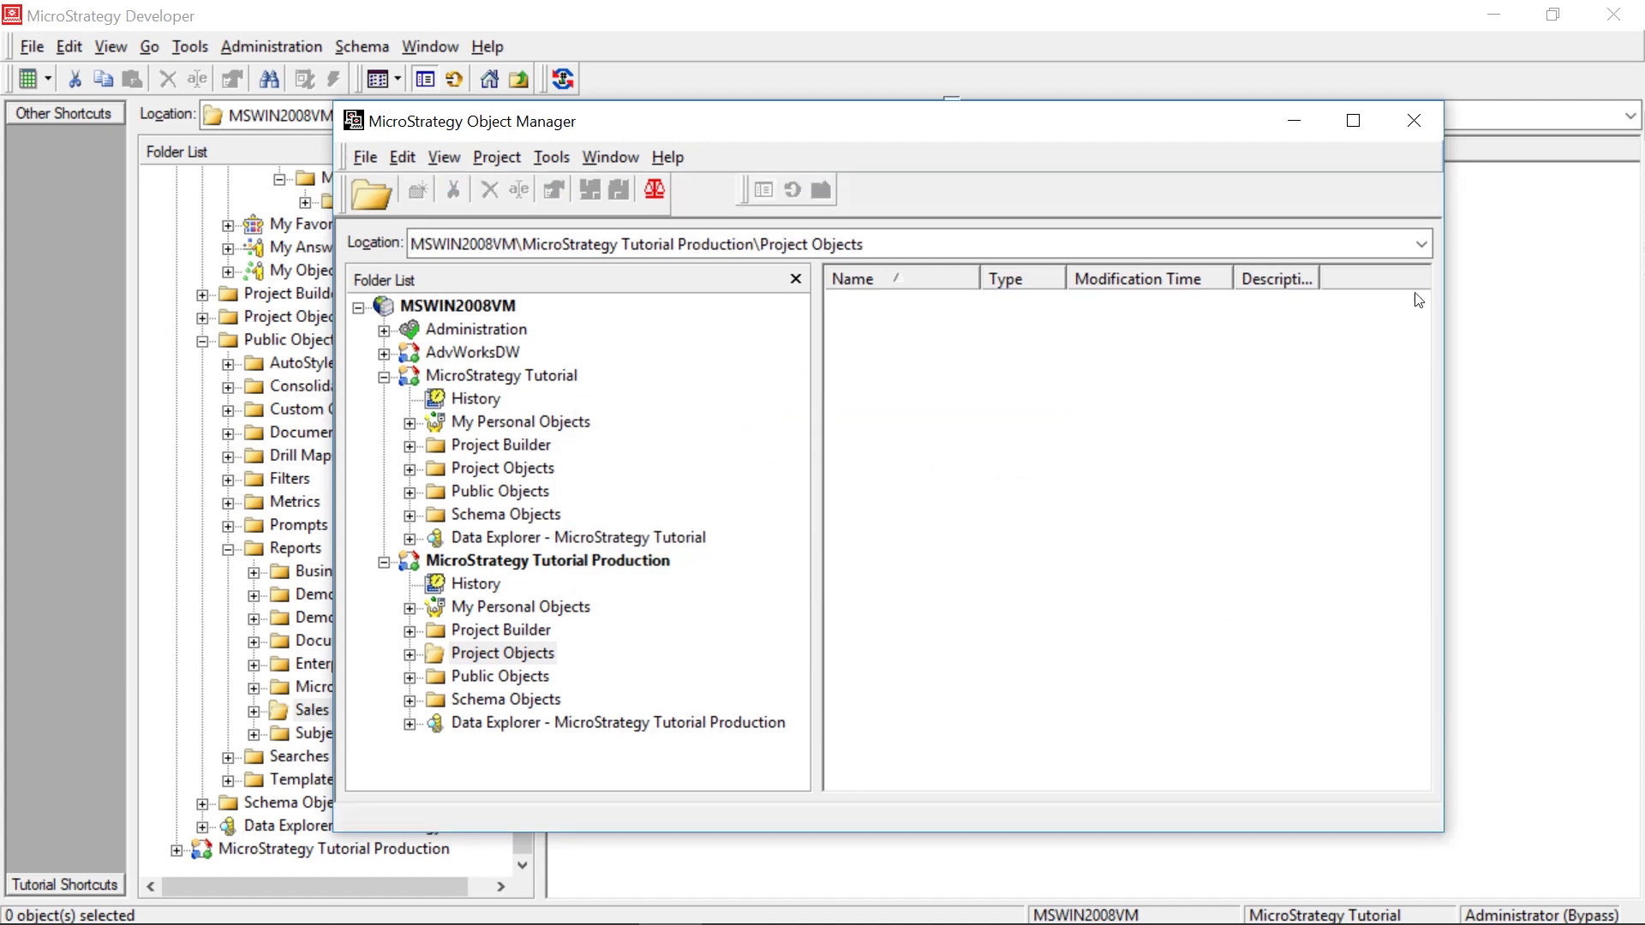
# - Close Object Manager and open MicroStrategy Tutorial Production's Public Objects › Reports folder in Developer
pyautogui.click(1422, 127)
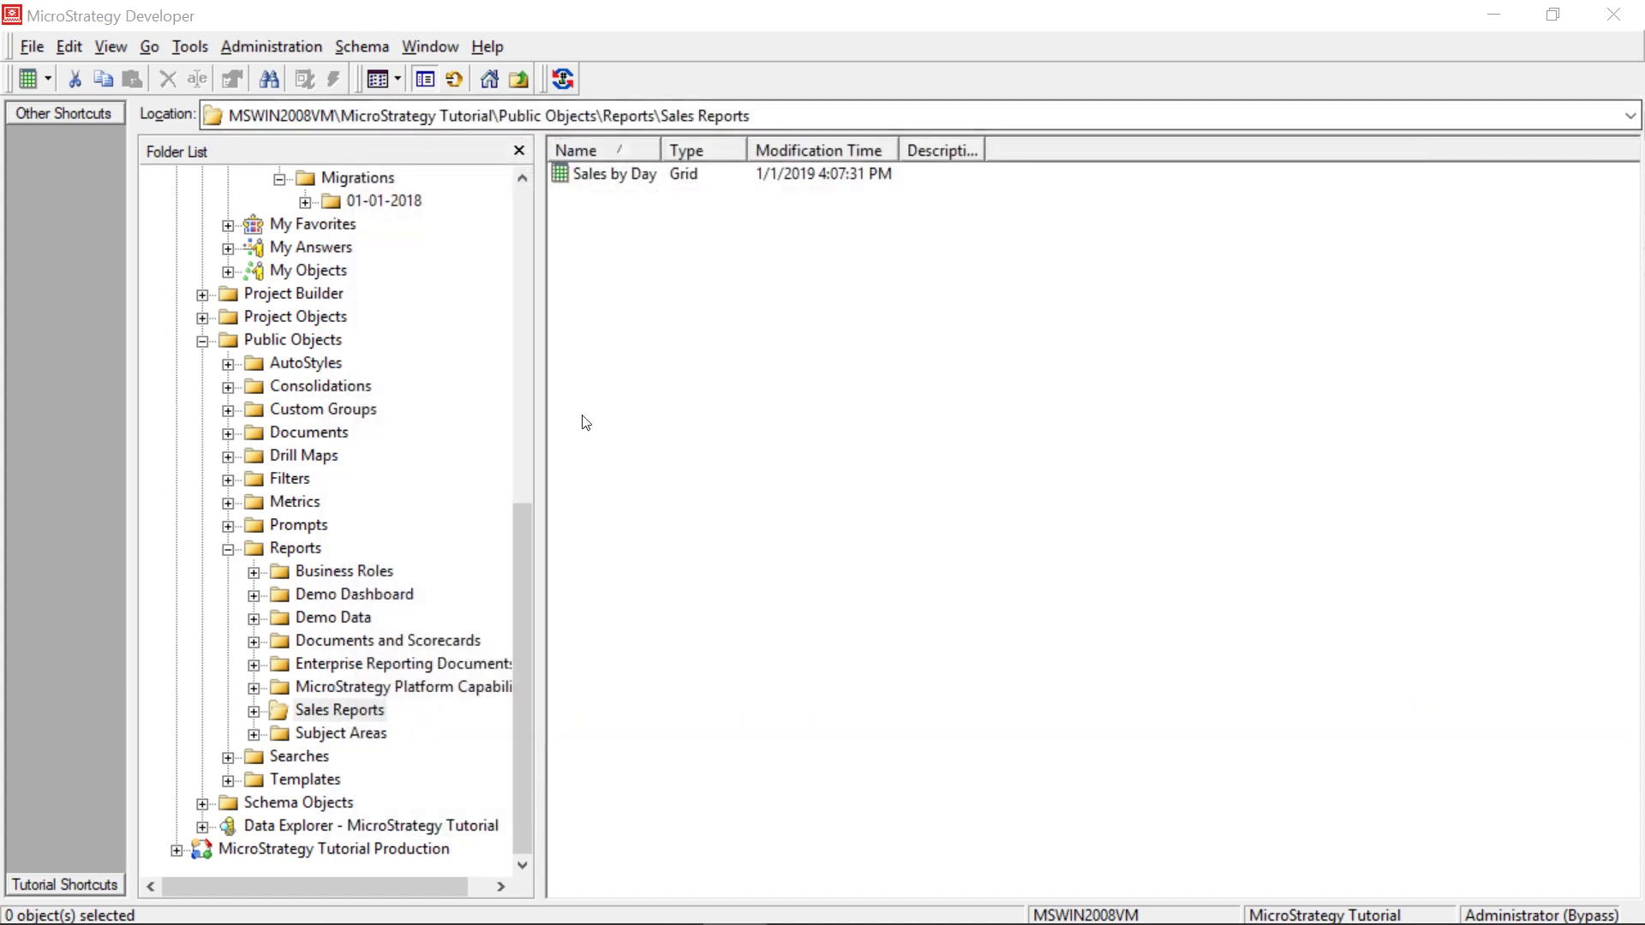
pyautogui.click(176, 852)
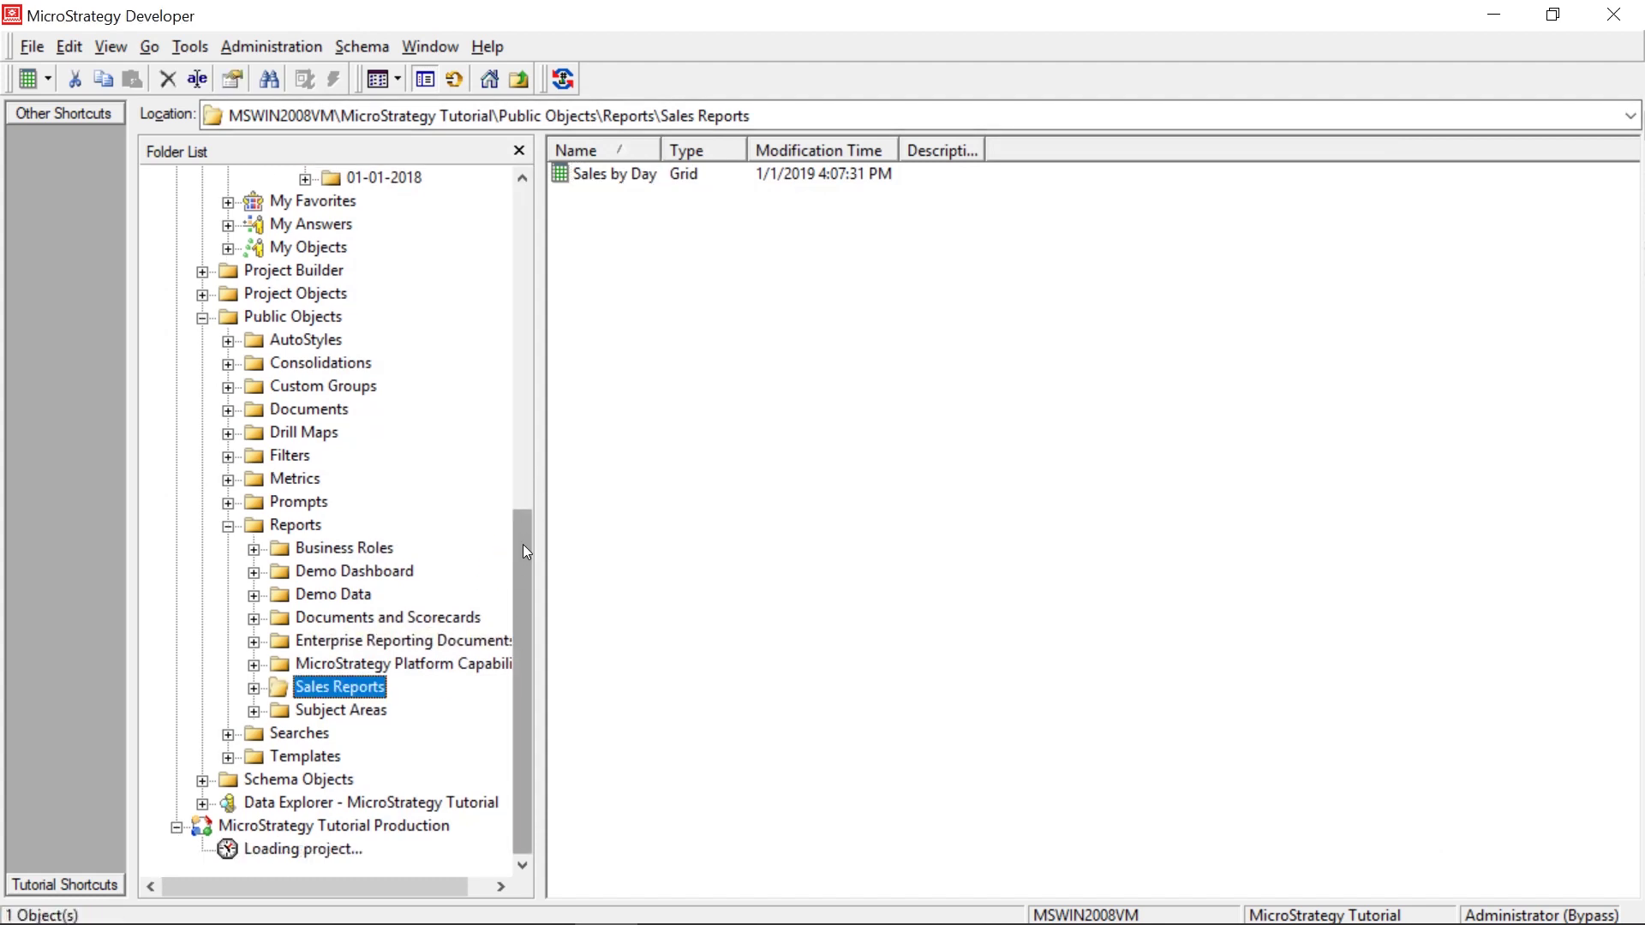
pyautogui.click(301, 801)
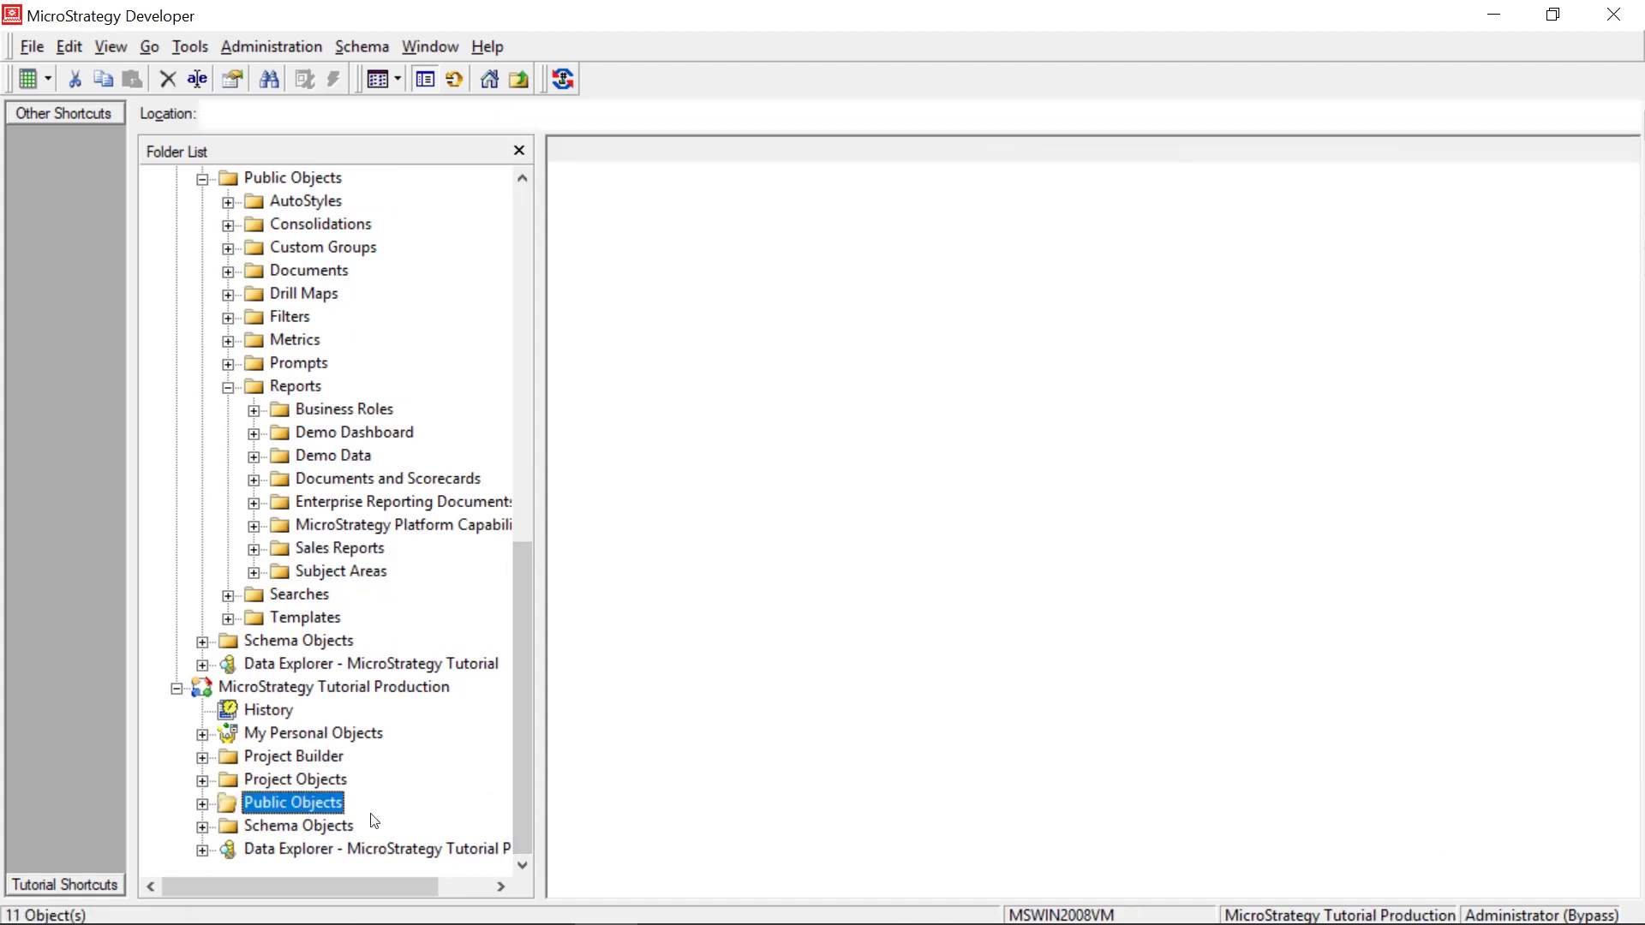
pyautogui.doubleClick(600, 352)
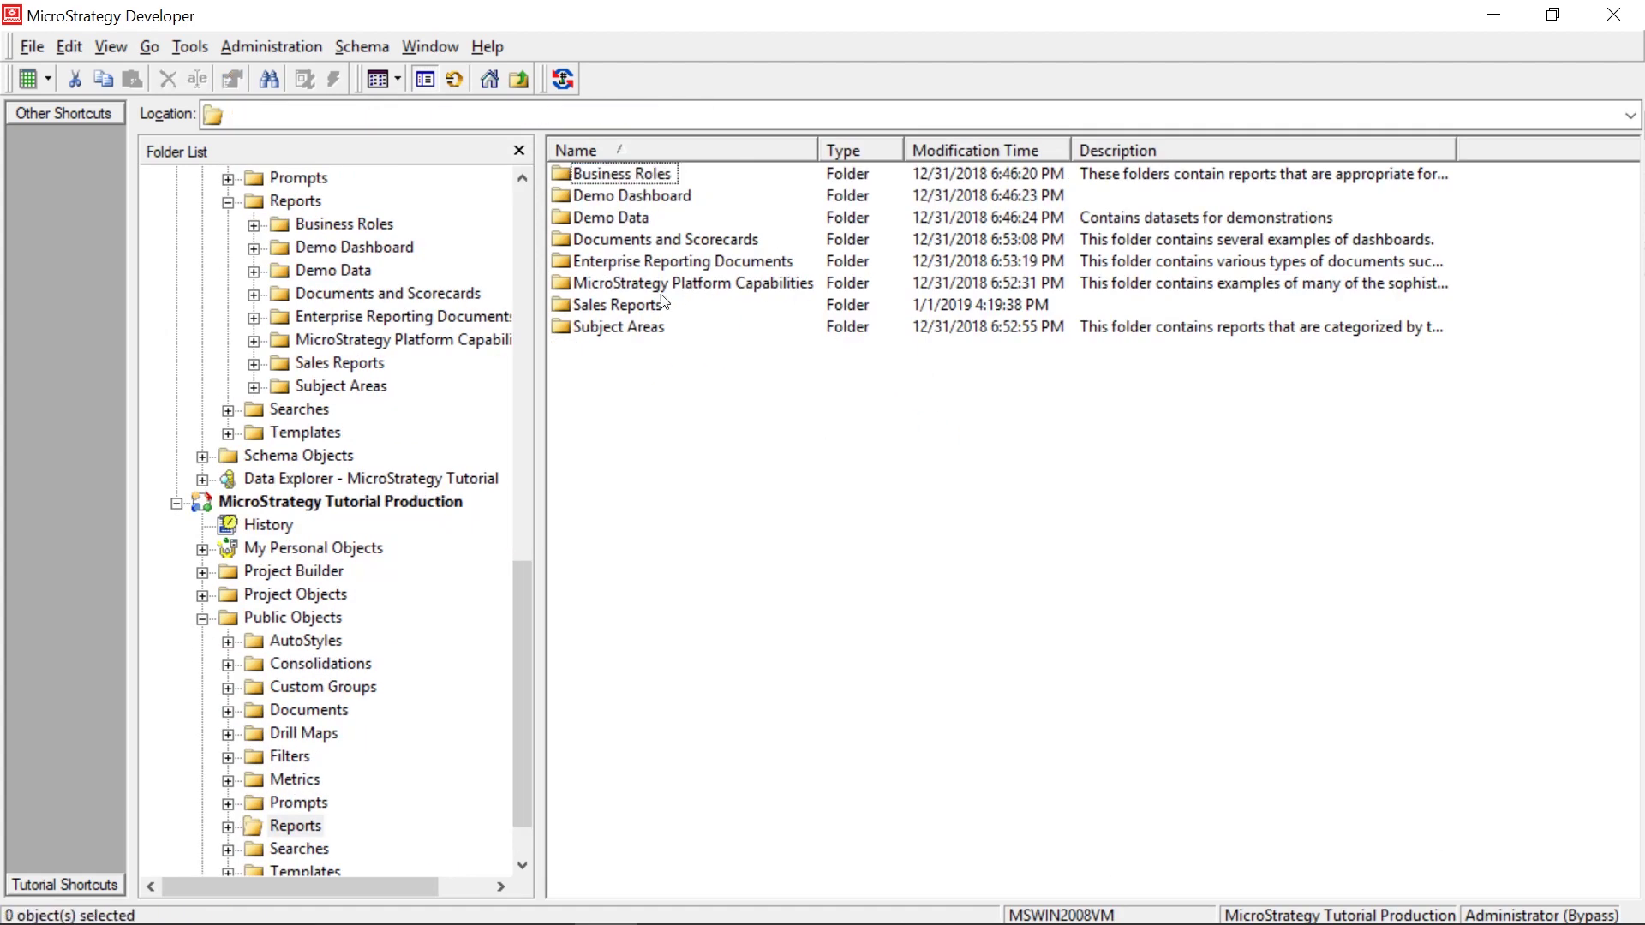
# - Open the Sales Reports folder and widen the Name column to reveal Sales by Day
pyautogui.click(629, 306)
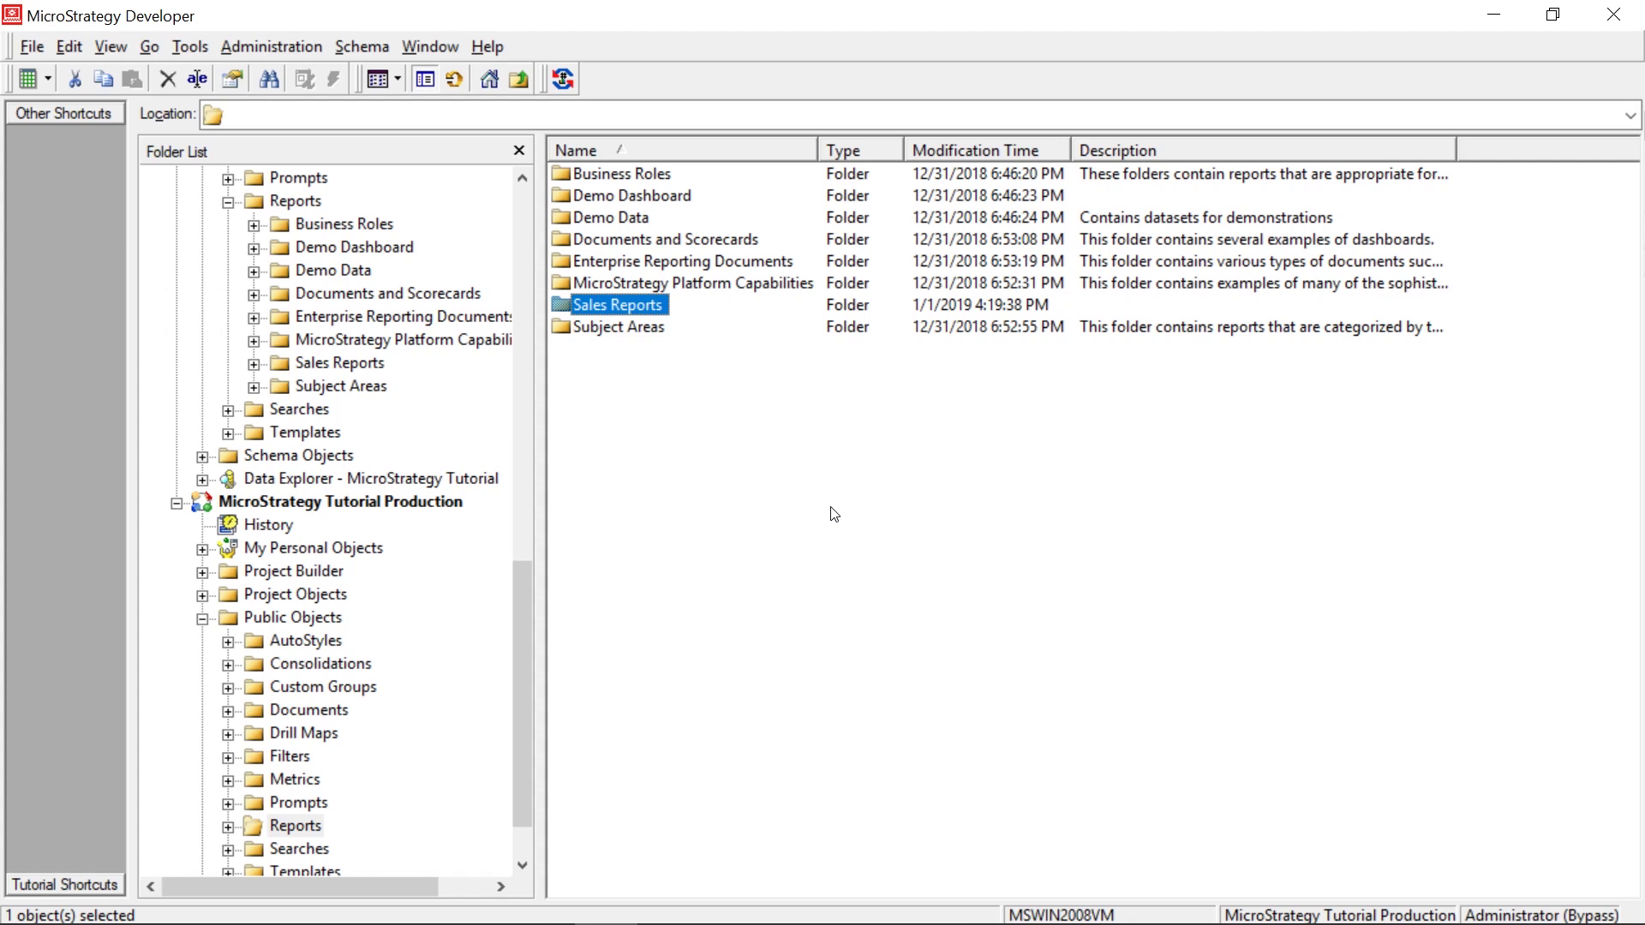
pyautogui.click(904, 382)
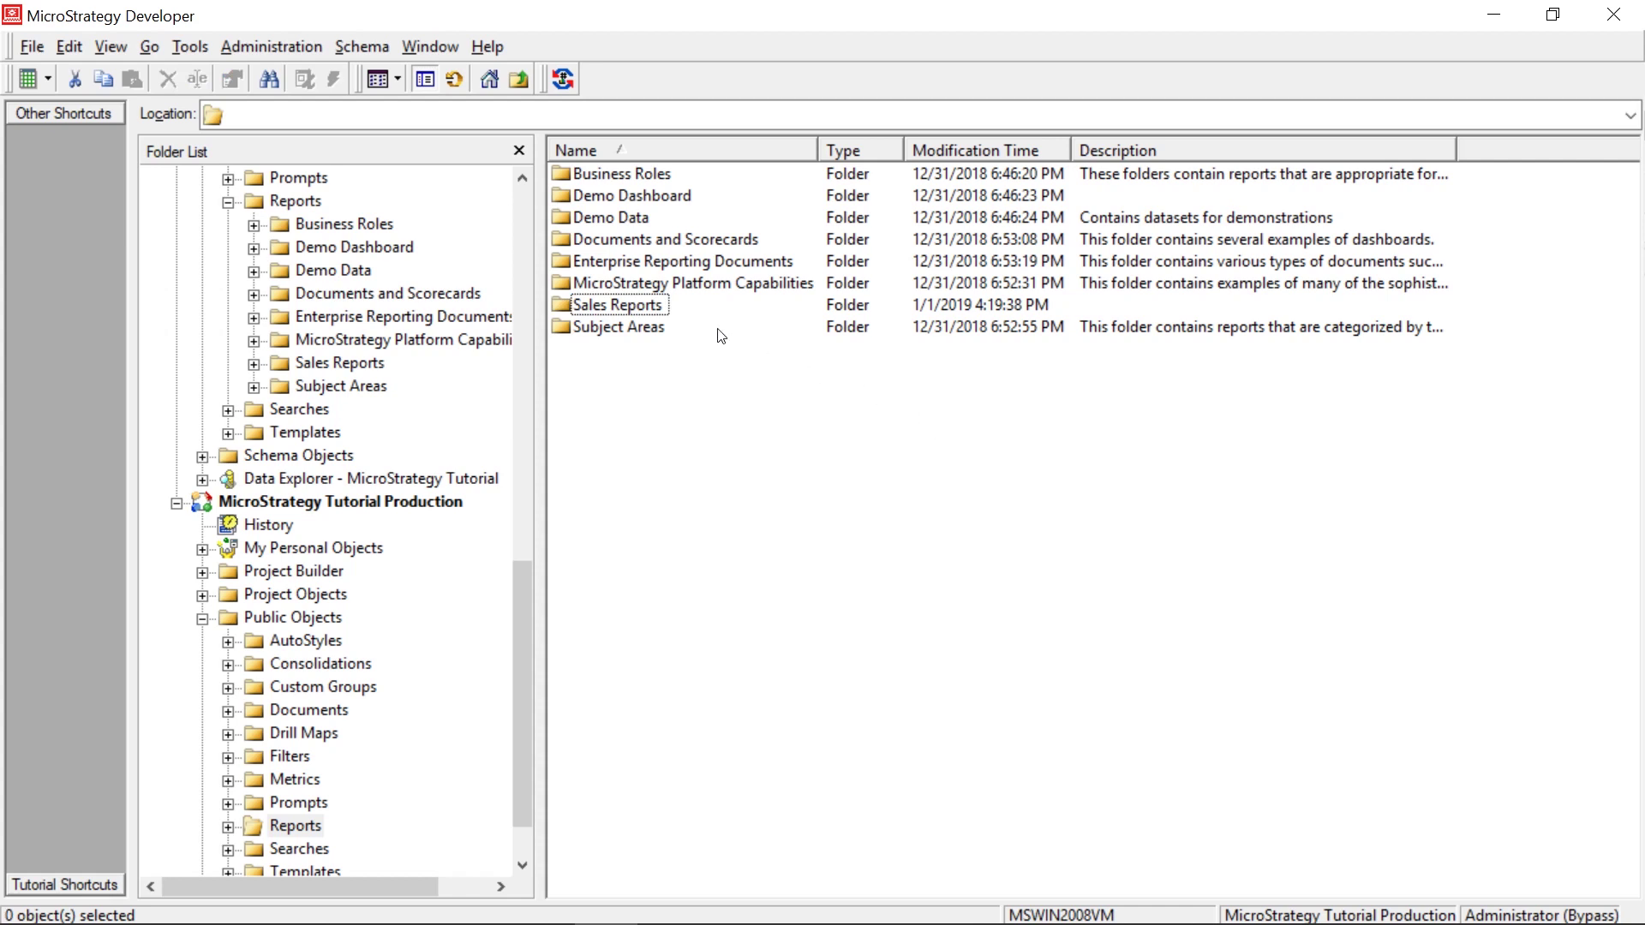
pyautogui.doubleClick(662, 309)
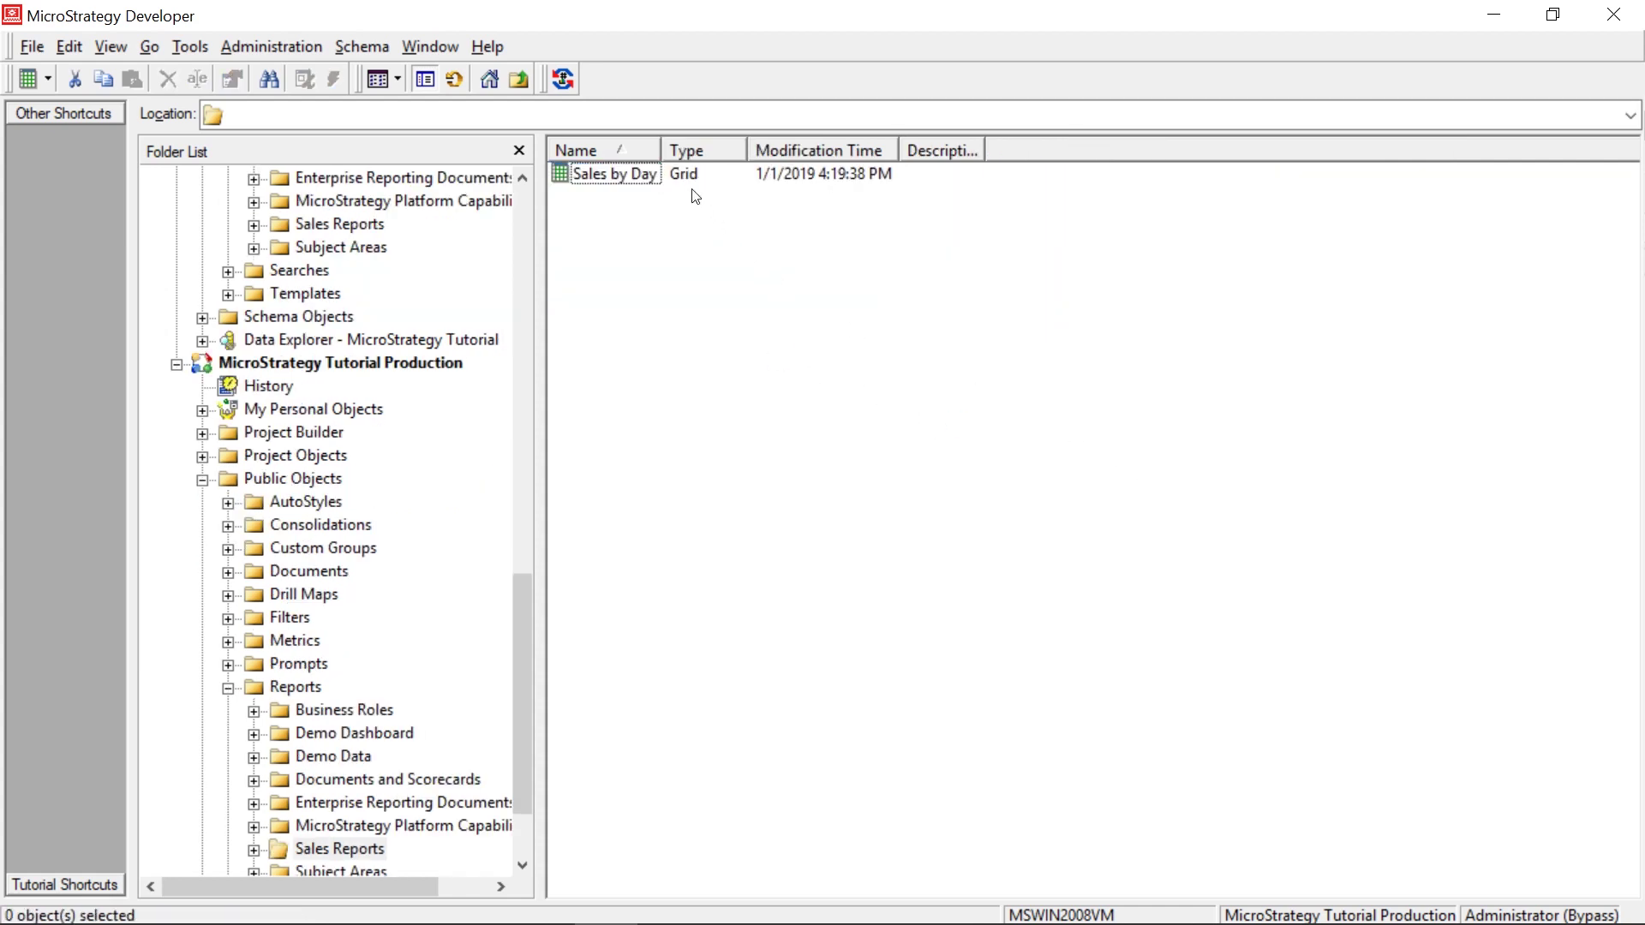
pyautogui.moveTo(661, 142); pyautogui.dragTo(742, 145)
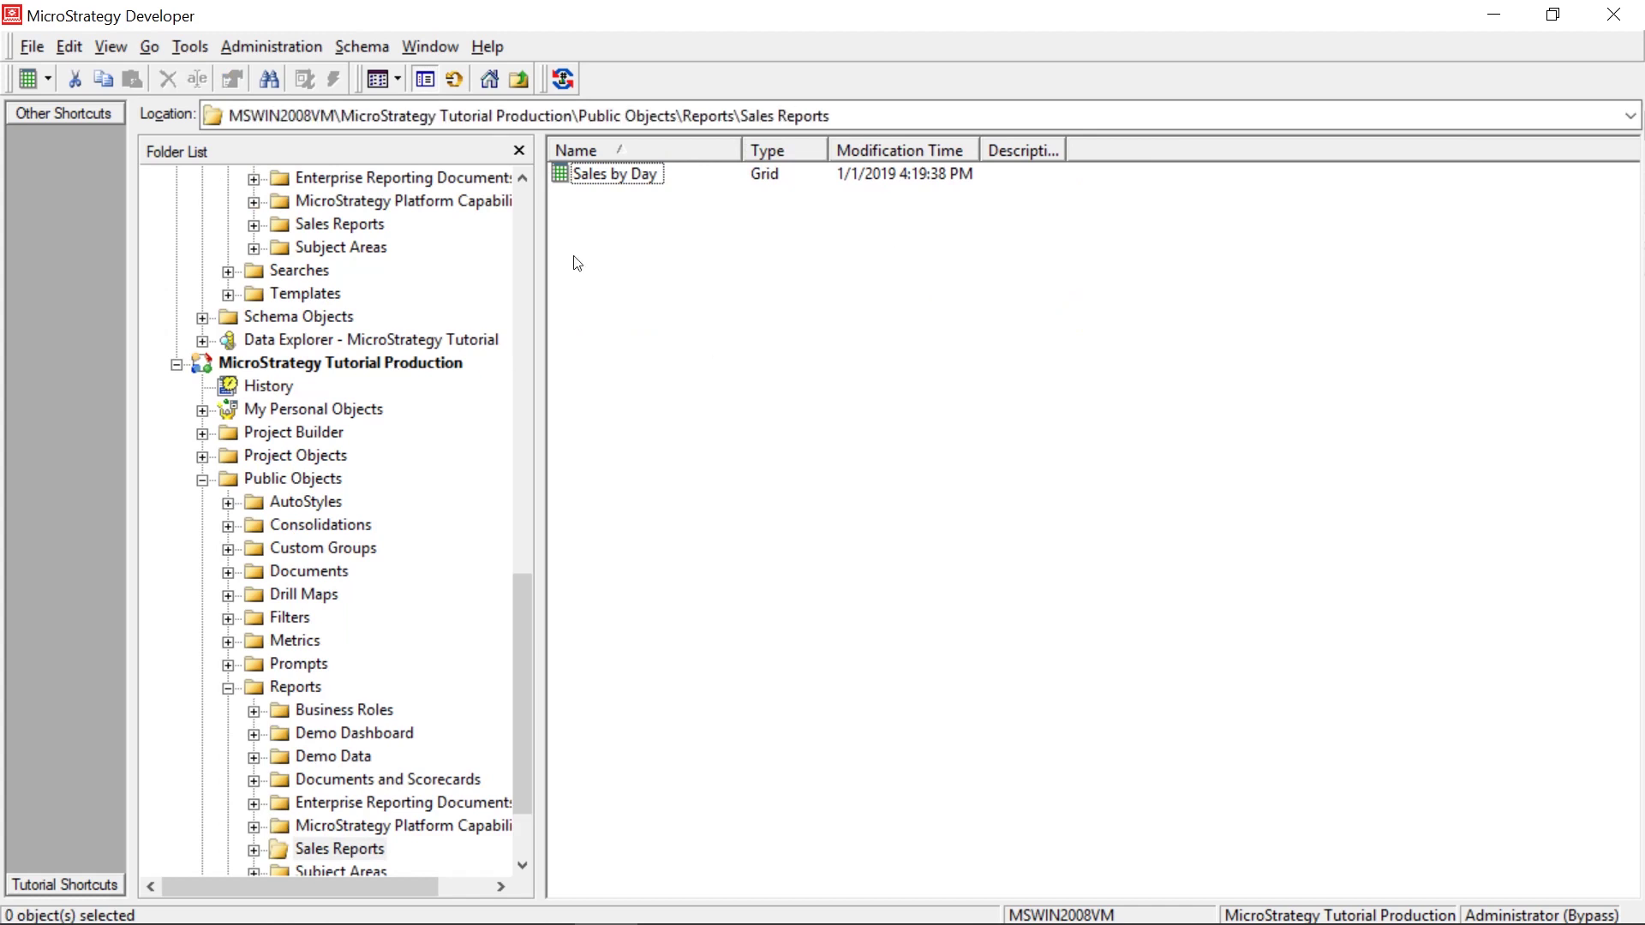